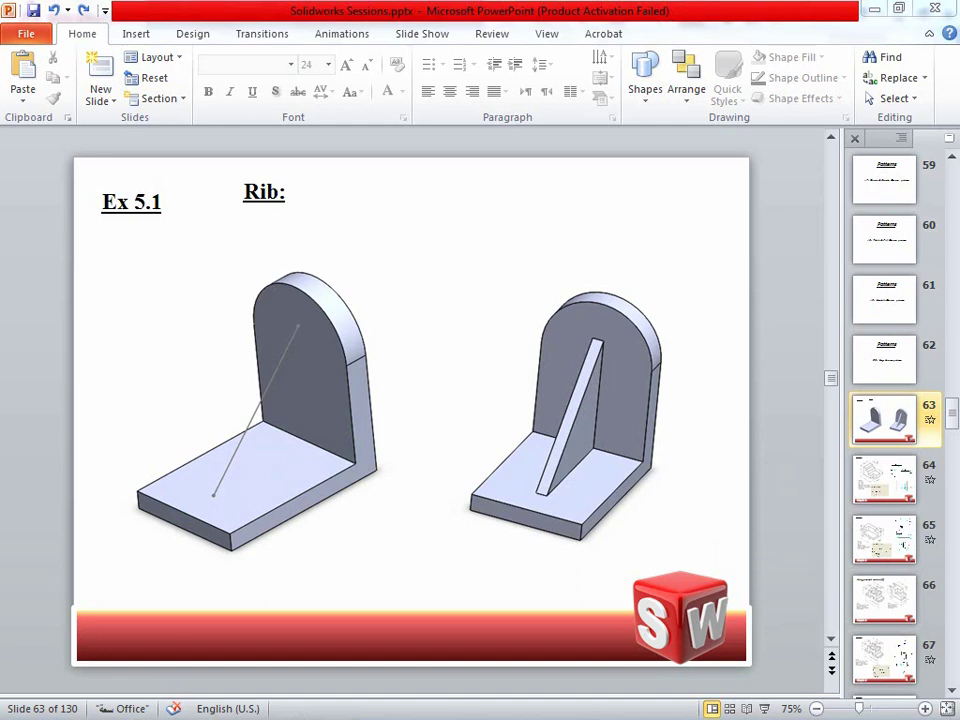
Open the Windows Start menu over the PowerPoint rib example slide
key("super")
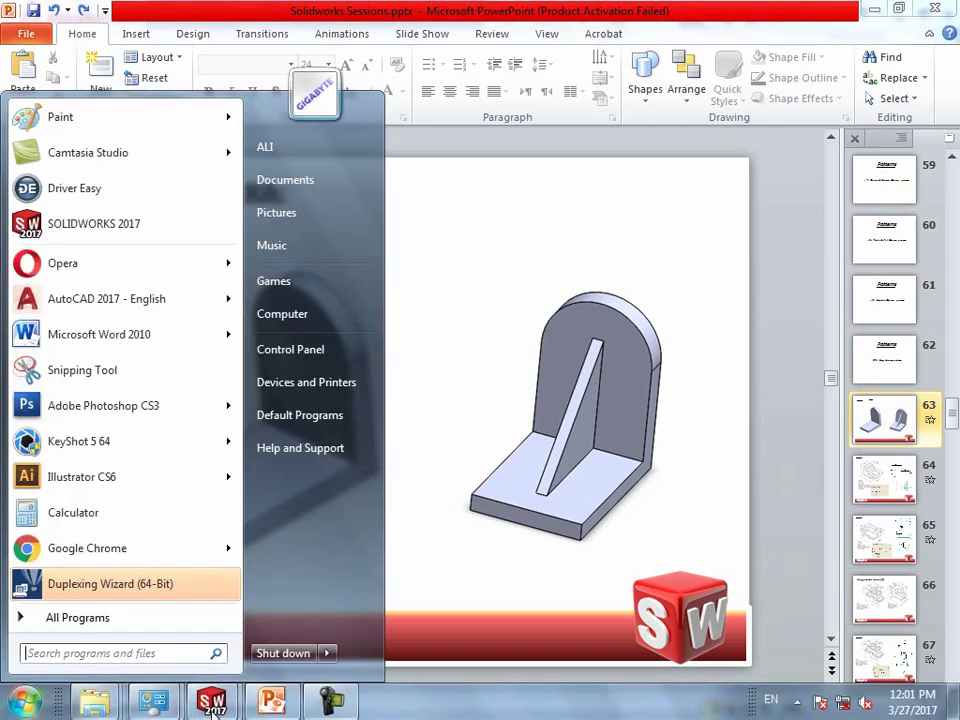
Bring up the 1.SLDPRT bracket part and orbit to view its inner base-upright corner
left_click(212, 705)
left_click(171, 604)
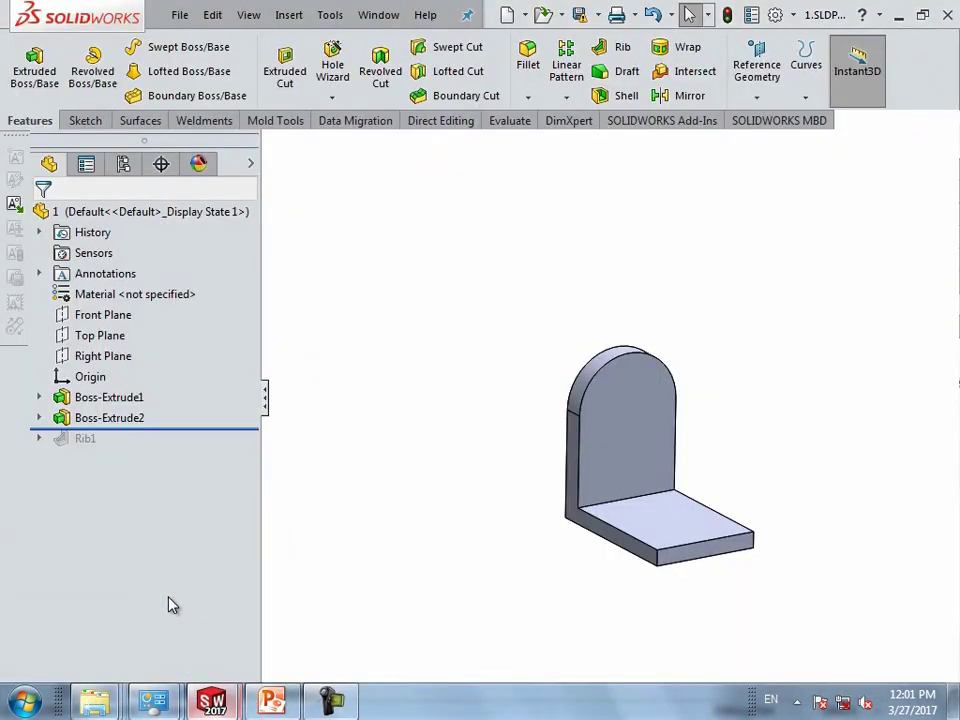
scroll(649, 478, "down", 2)
scroll(681, 474, "down", 3)
scroll(729, 380, "down", 2)
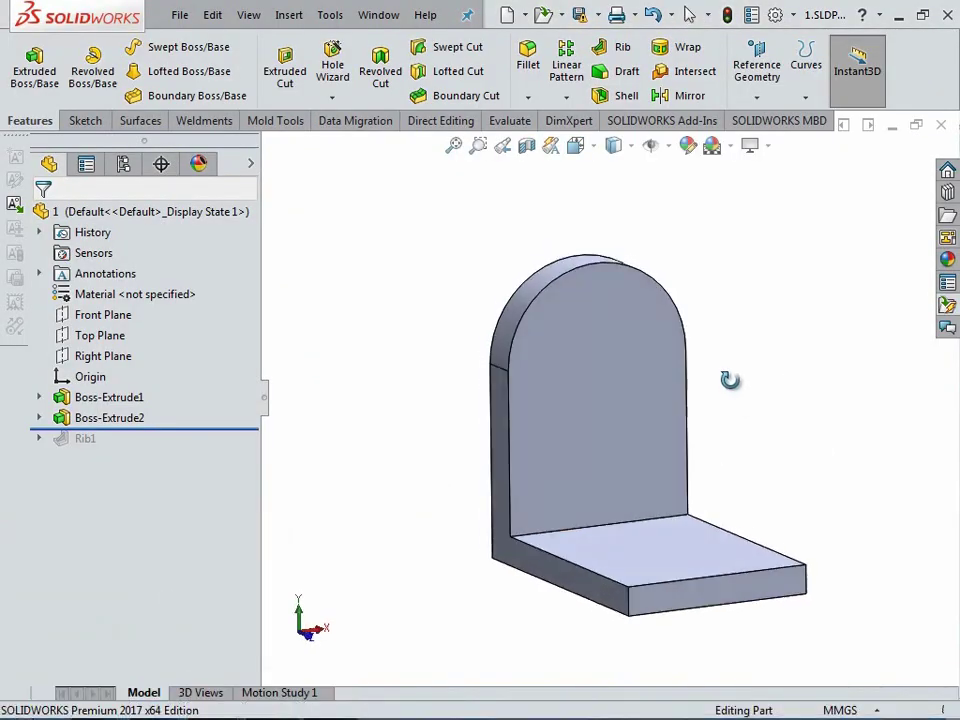
mouse_move(730, 380)
middle_mouse_down()
mouse_move(639, 339)
mouse_move(654, 394)
middle_mouse_up()
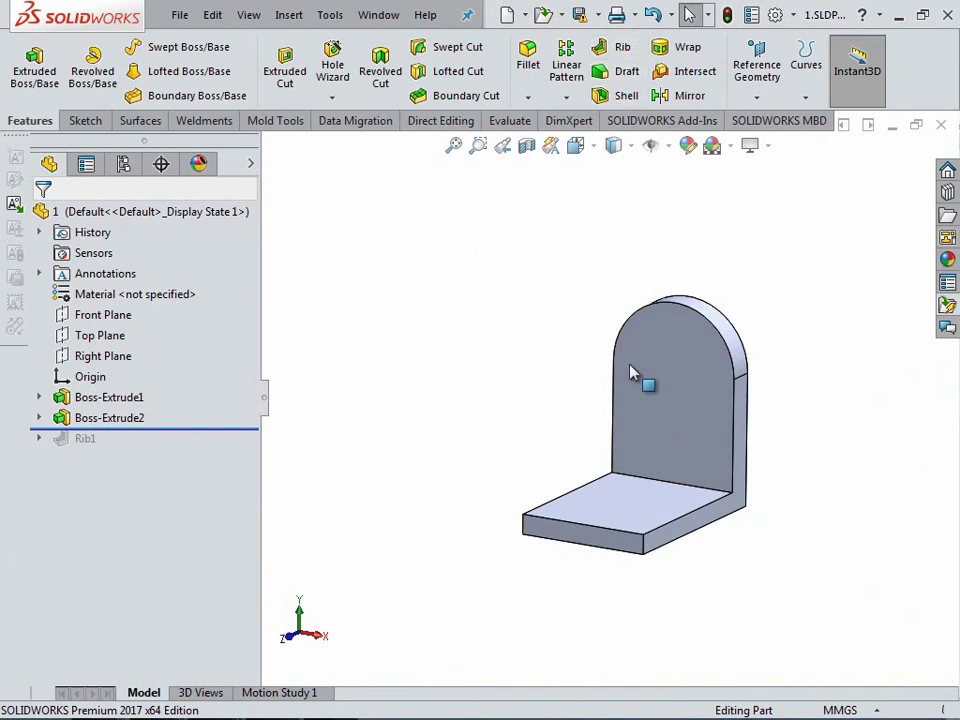
mouse_move(478, 345)
middle_mouse_down()
mouse_move(484, 356)
mouse_move(474, 311)
mouse_move(461, 364)
middle_mouse_up()
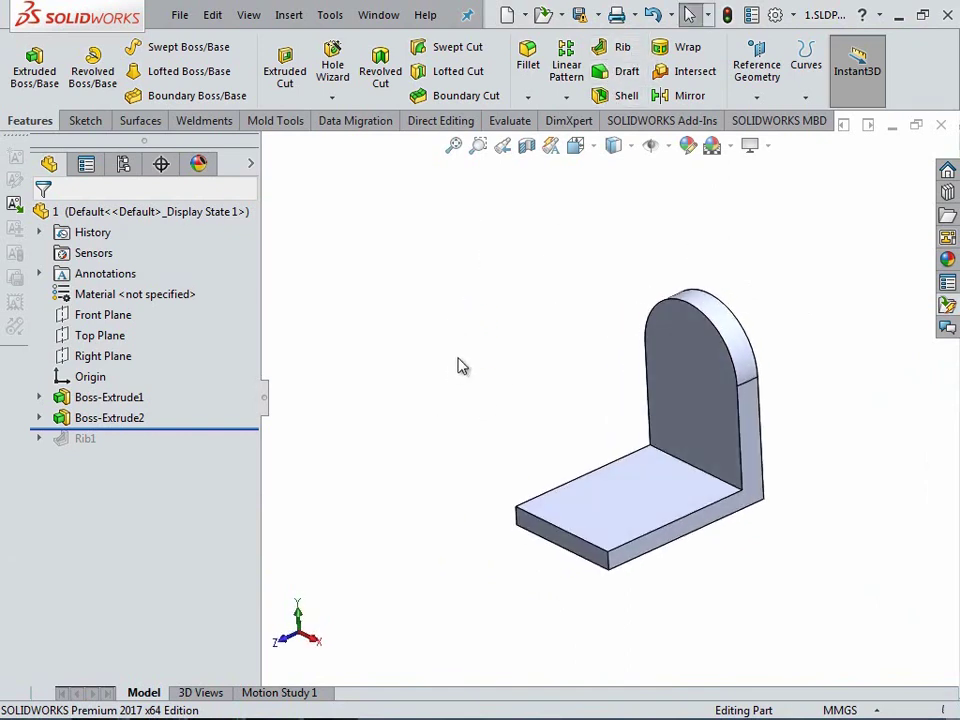
scroll(645, 432, "down", 2)
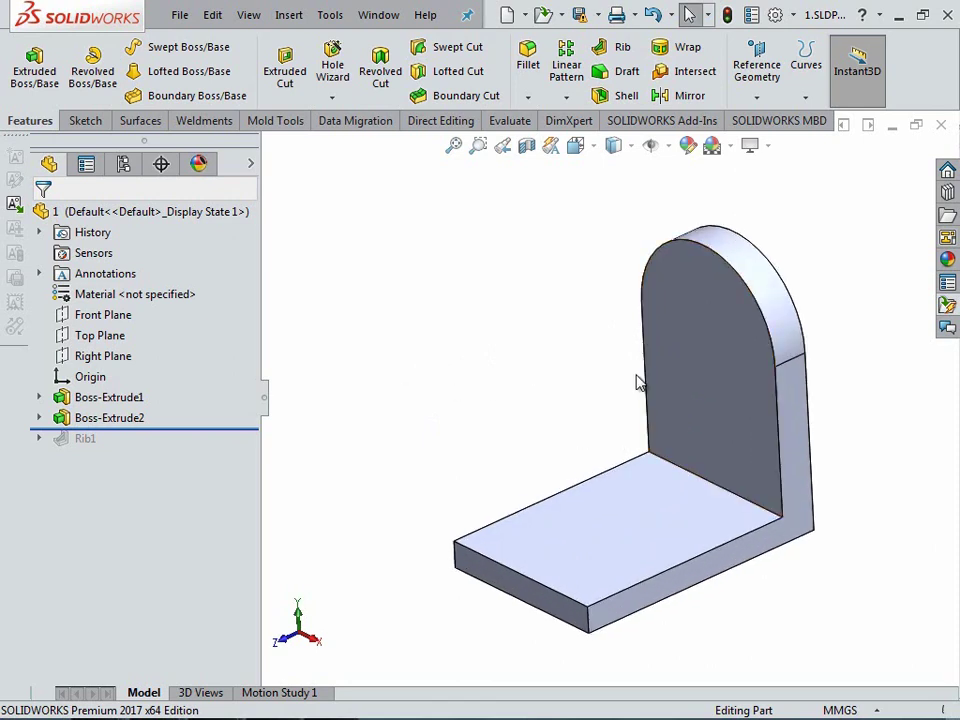
left_click(724, 350)
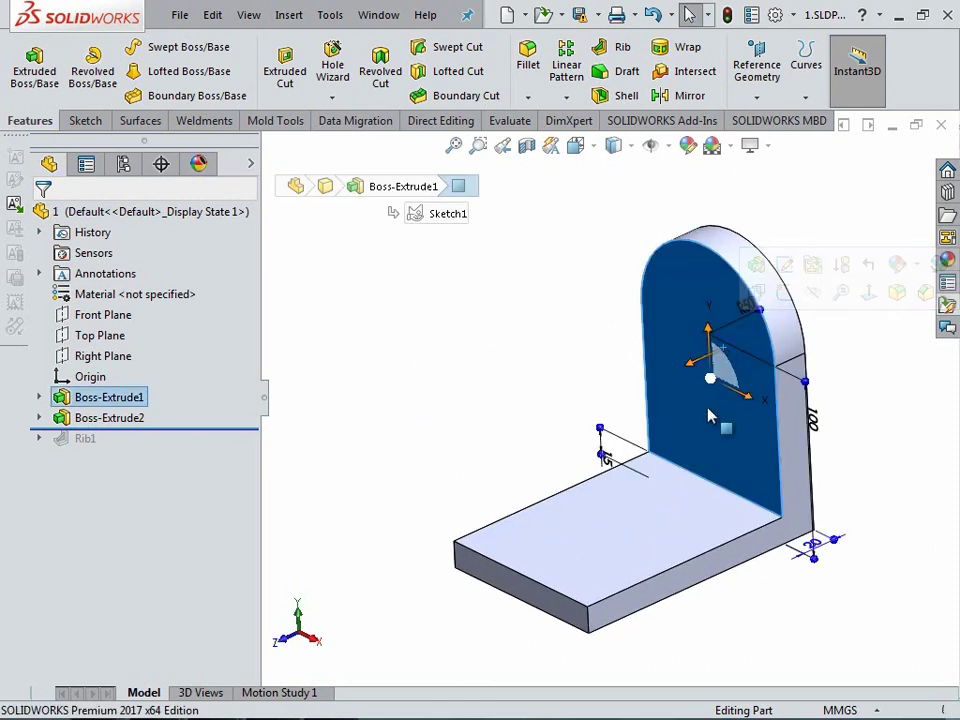
left_click(568, 343)
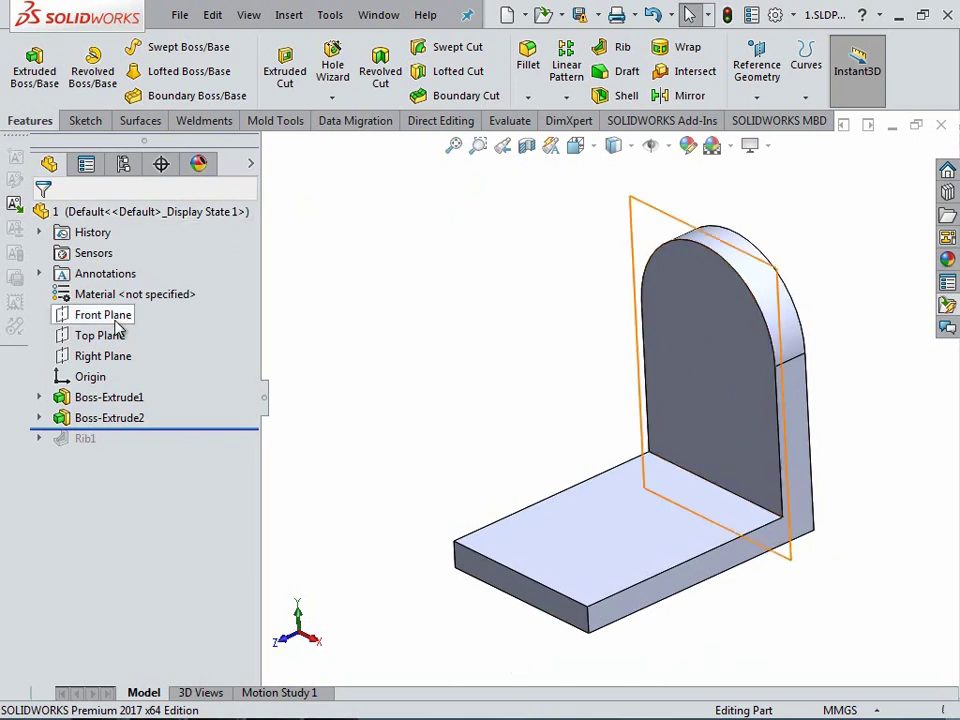
Start Sketch3 on the Right Plane, oriented Normal To
left_click(98, 366)
left_click(195, 326)
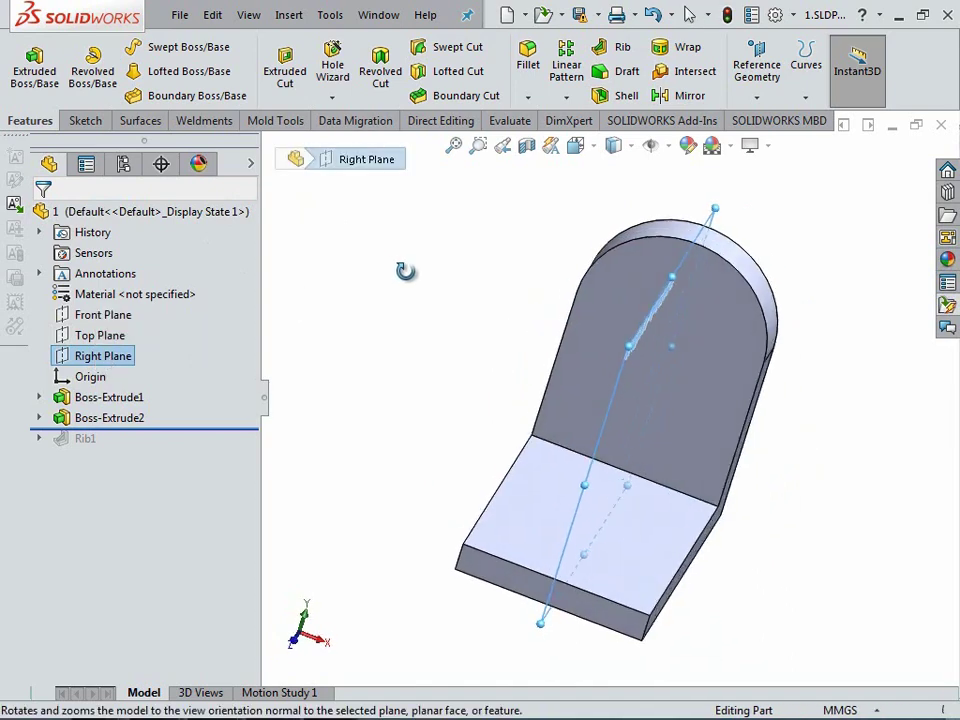
left_click(110, 358)
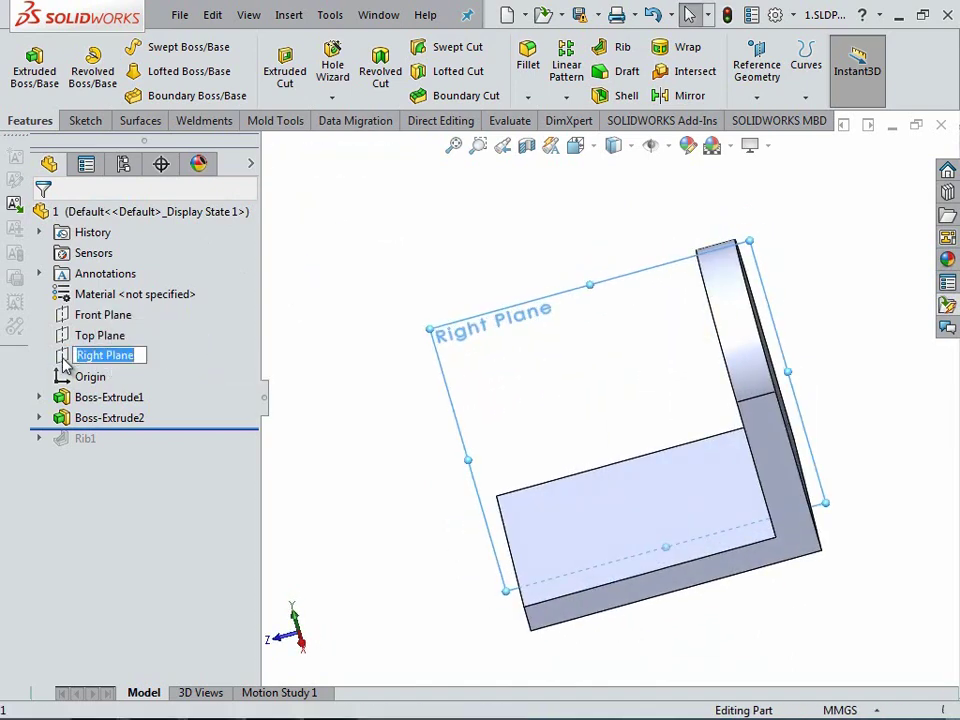
left_click(103, 356)
left_click(163, 328)
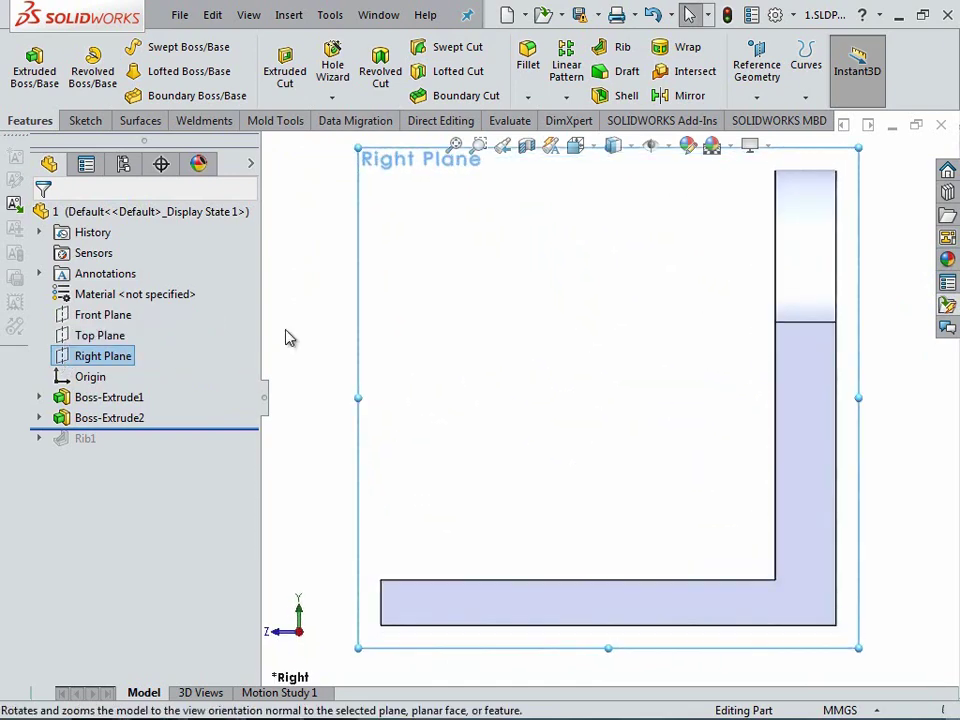
left_click(80, 357)
left_click(83, 329)
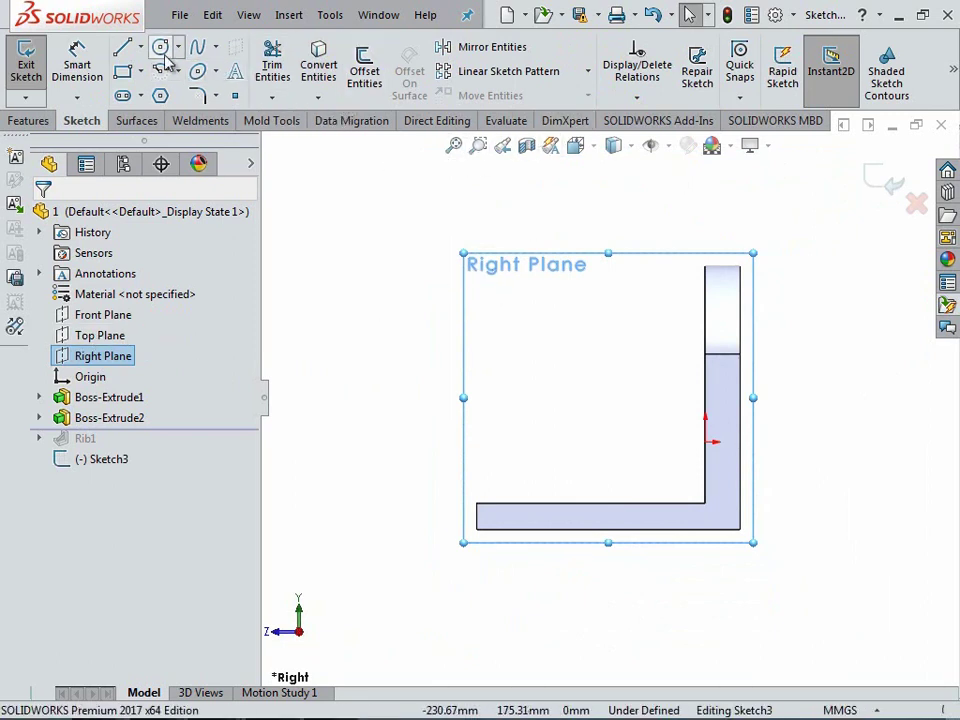
Draw a closed diagonal-horizontal-vertical line triangle in the inner corner and exit Sketch3
left_click(122, 47)
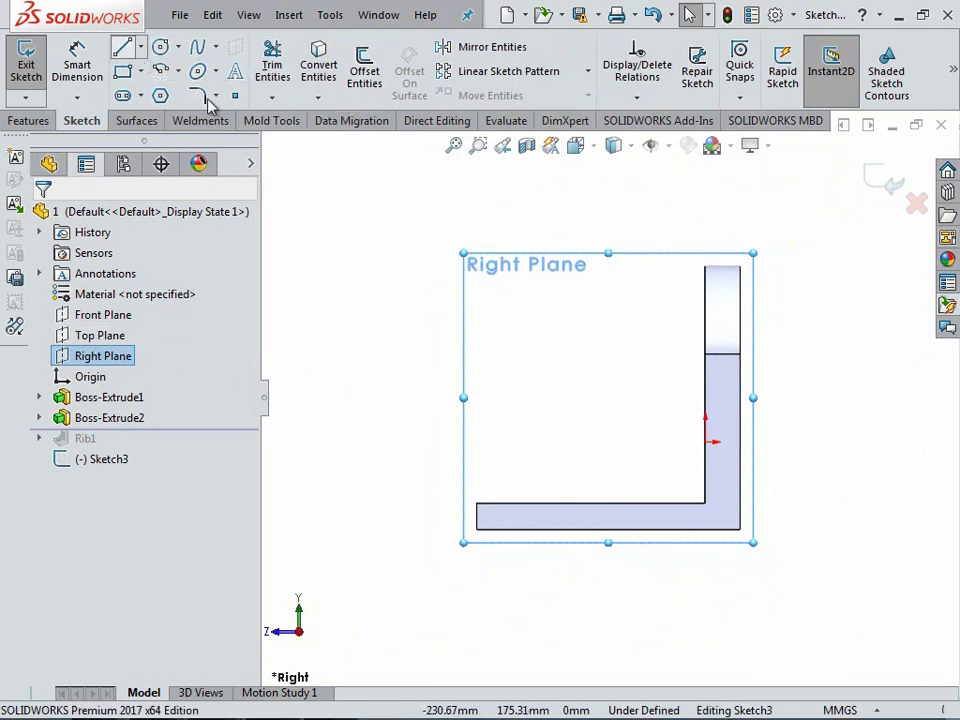
left_click(705, 300)
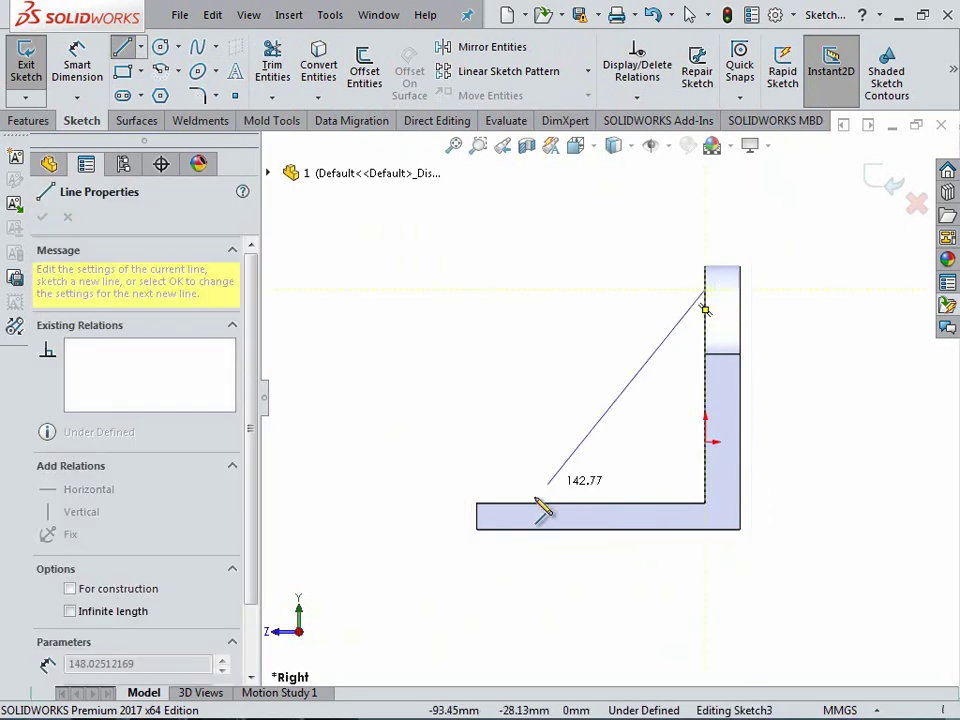
left_click(517, 502)
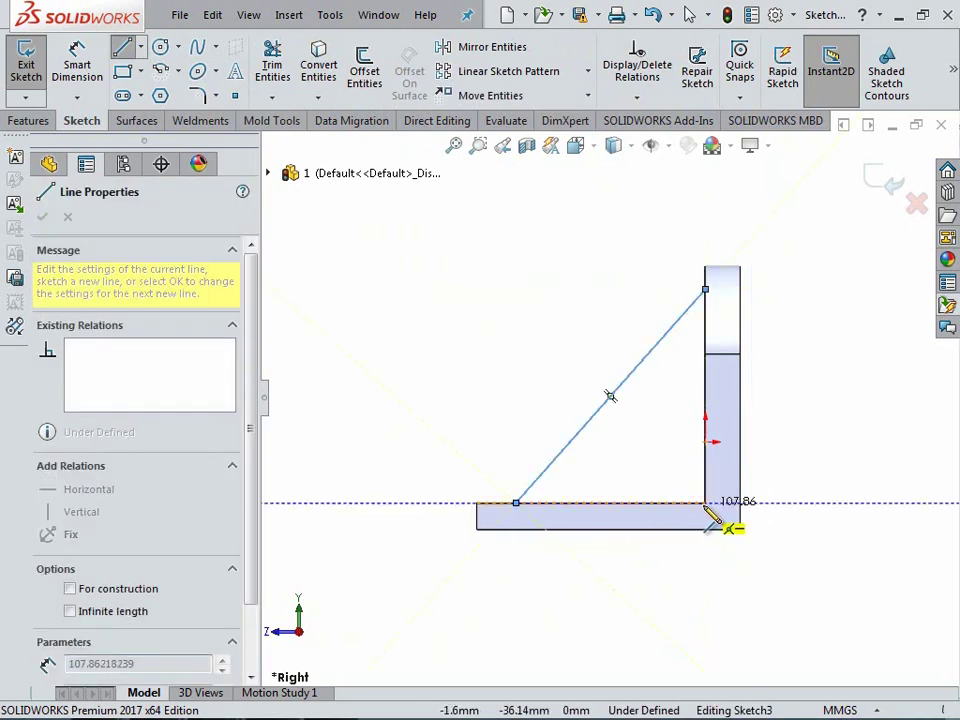
left_click(706, 503)
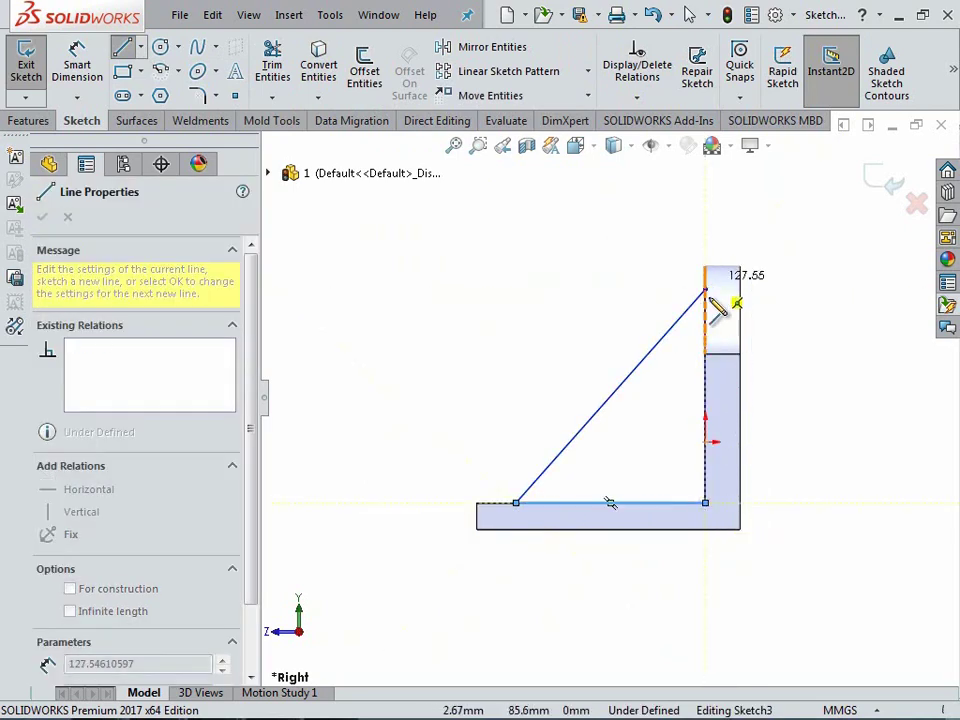
left_click(705, 290)
right_click(658, 282)
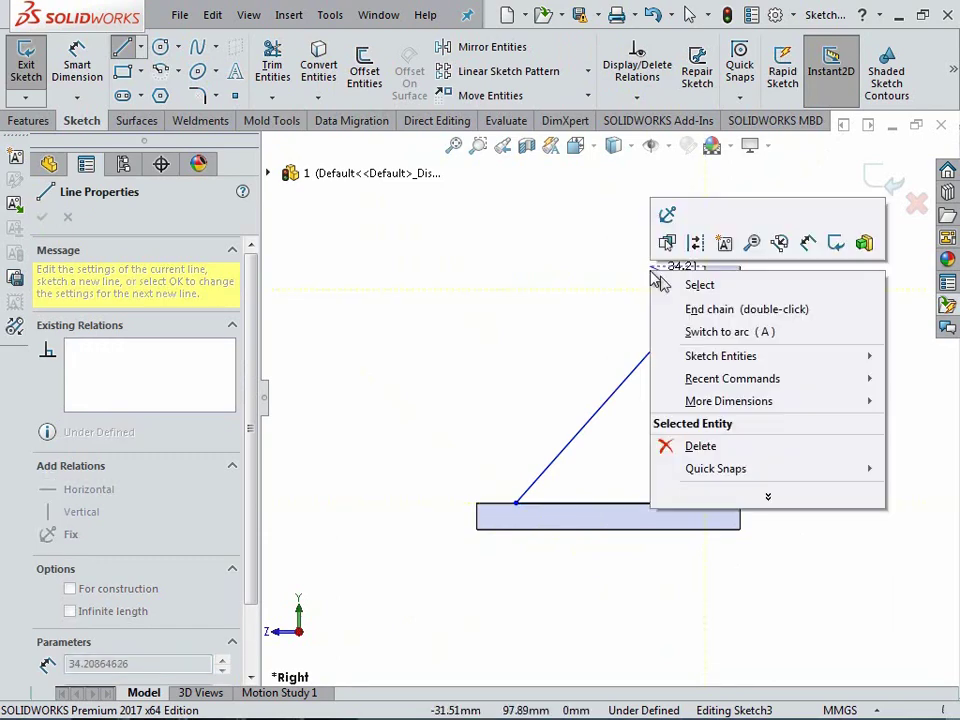
left_click(666, 283)
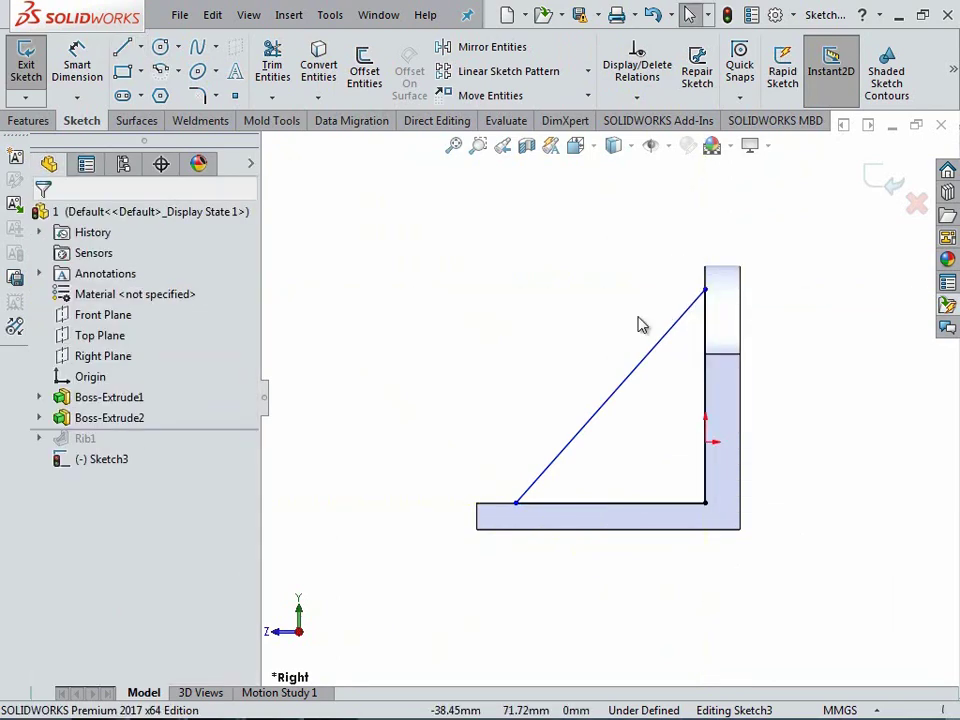
mouse_move(638, 326)
middle_mouse_down()
mouse_move(707, 332)
mouse_move(669, 364)
mouse_move(677, 388)
middle_mouse_up()
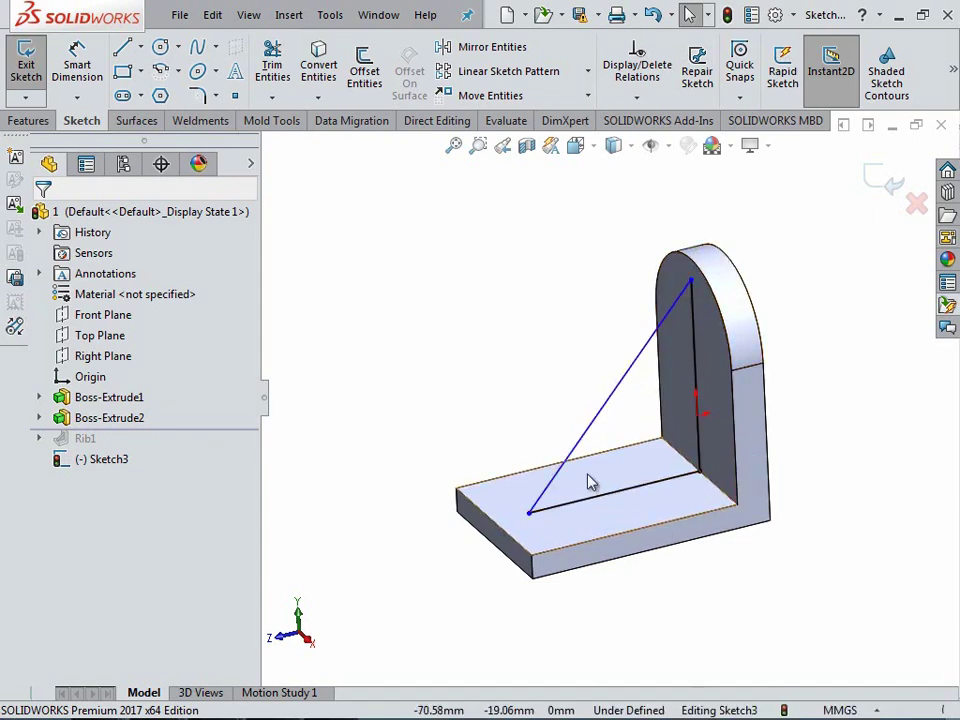
mouse_move(683, 328)
middle_mouse_down()
mouse_move(551, 281)
mouse_move(600, 262)
middle_mouse_up()
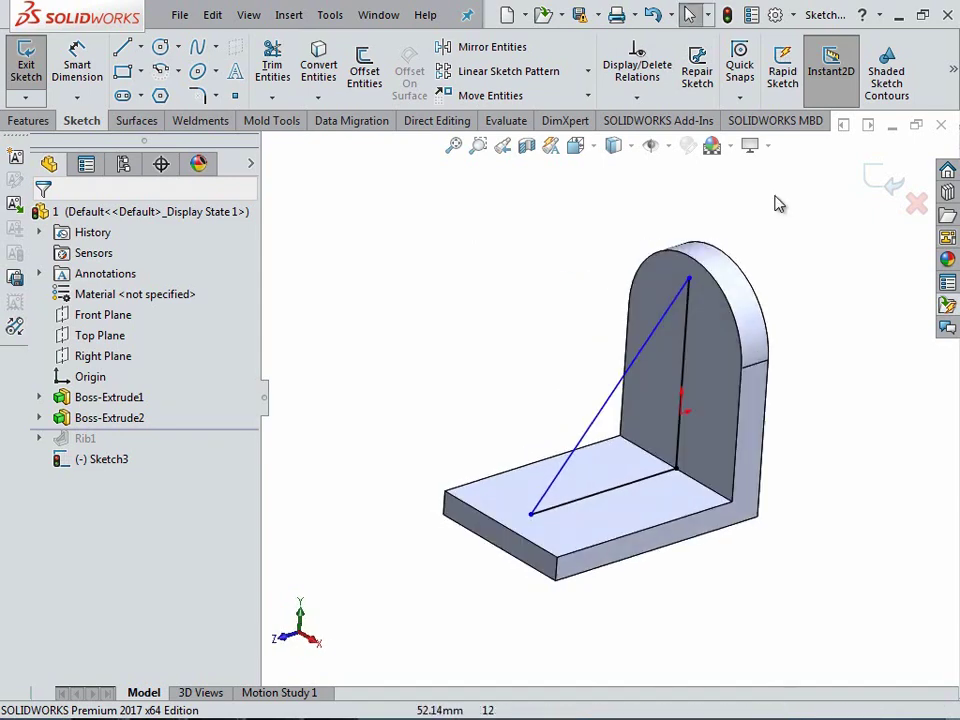
left_click(880, 175)
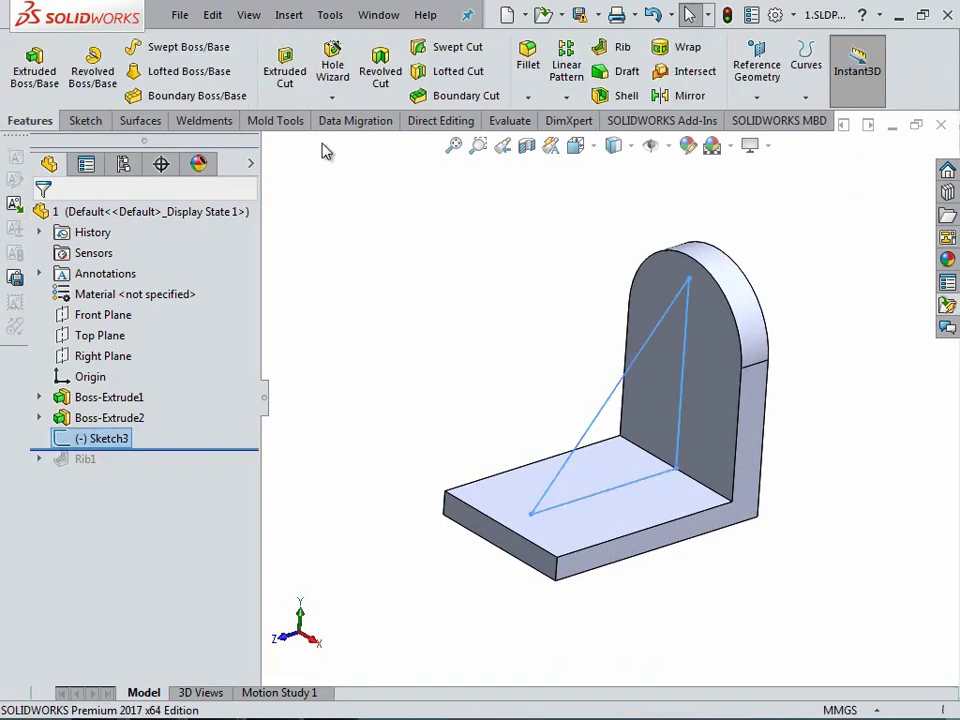
Extrude the triangle 10 mm Mid Plane into the Boss-Extrude3 gusset
left_click(40, 72)
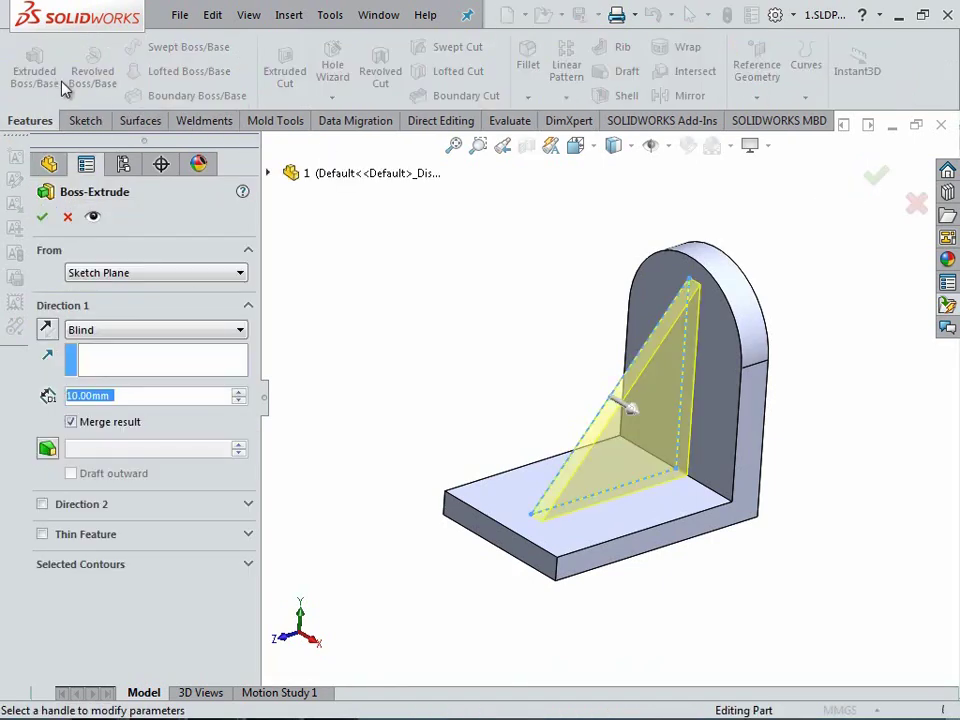
left_click(120, 330)
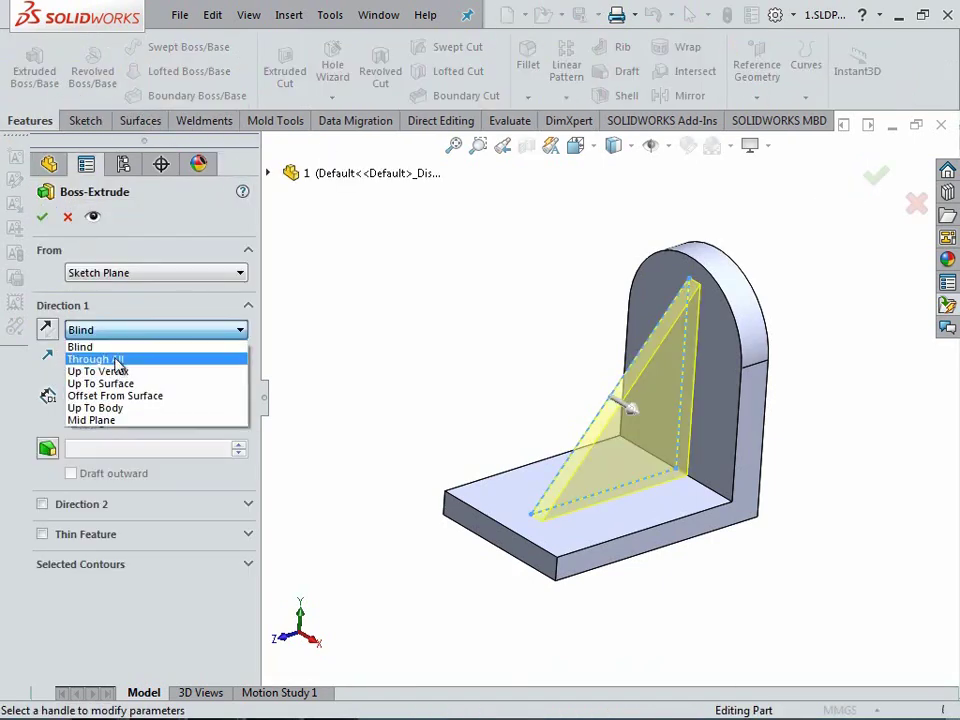
left_click(127, 422)
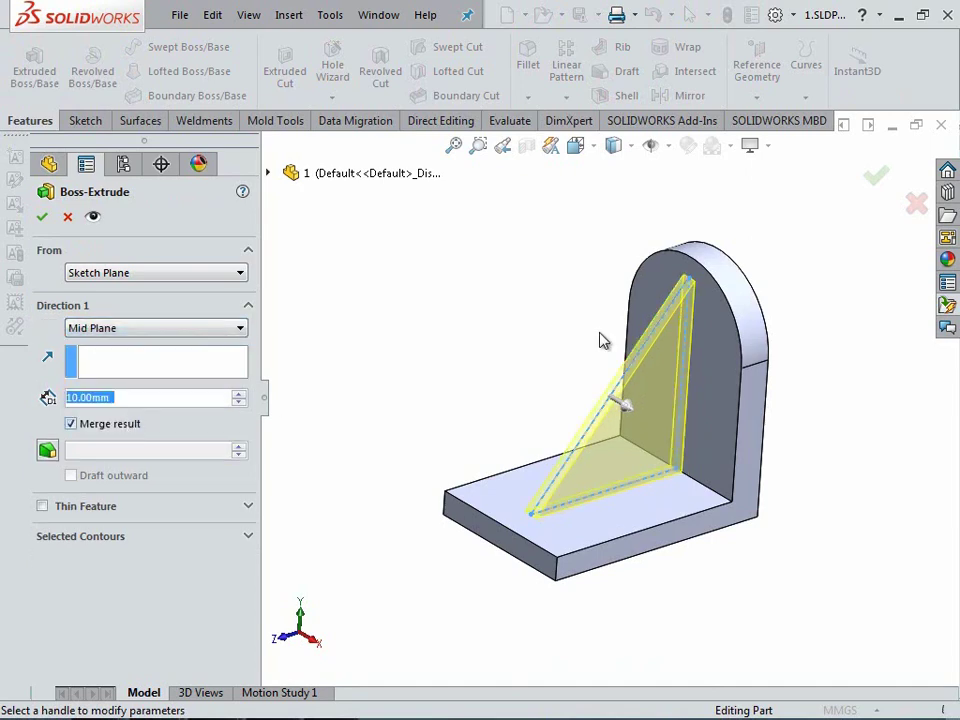
left_click(42, 217)
scroll(628, 285, "down", 3)
mouse_move(611, 289)
middle_mouse_down()
mouse_move(700, 275)
mouse_move(797, 321)
mouse_move(789, 364)
mouse_move(643, 272)
mouse_move(581, 316)
mouse_move(587, 279)
mouse_move(534, 287)
mouse_move(560, 314)
middle_mouse_up()
scroll(597, 291, "up", 2)
middle_click_drag(735, 510, 709, 476)
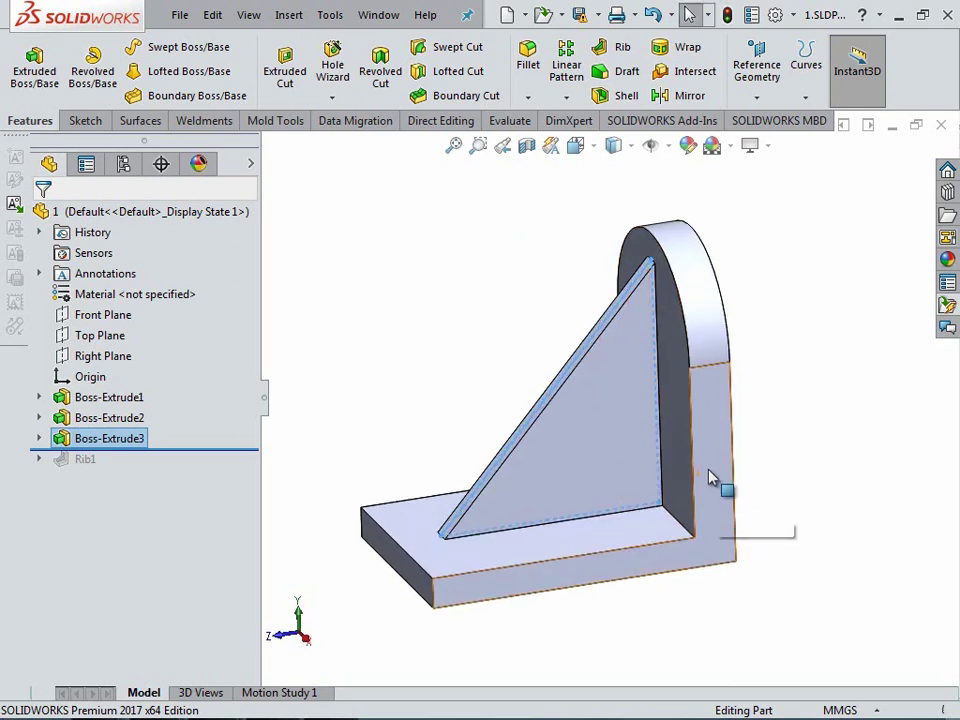
left_click(709, 465)
Start a new sketch on the upright's outer face
left_click(786, 465)
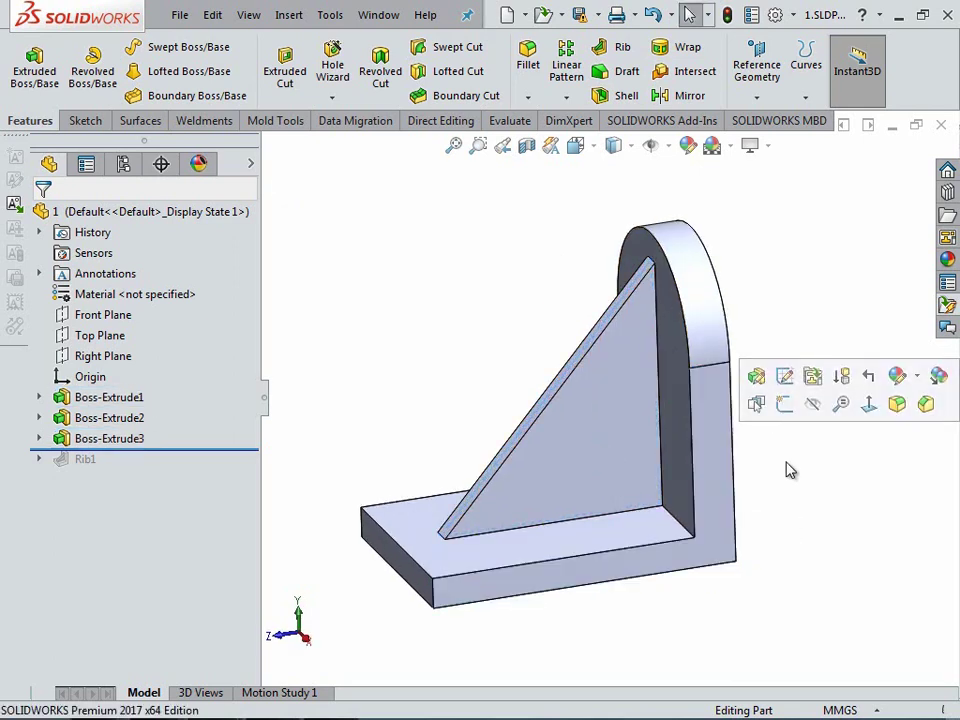
left_click(720, 435)
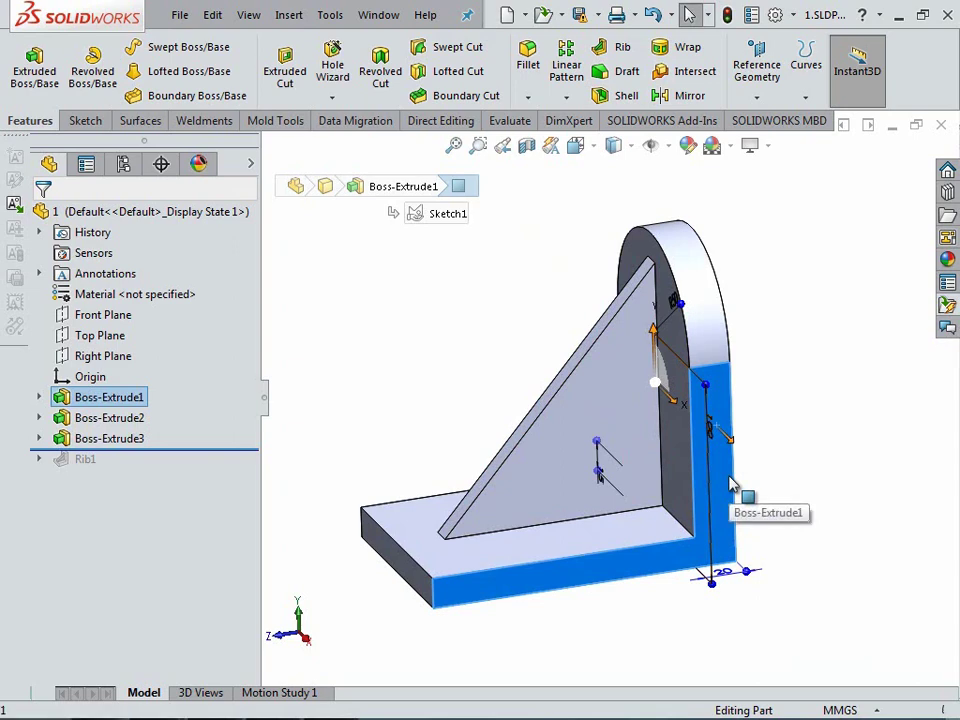
left_click(783, 421)
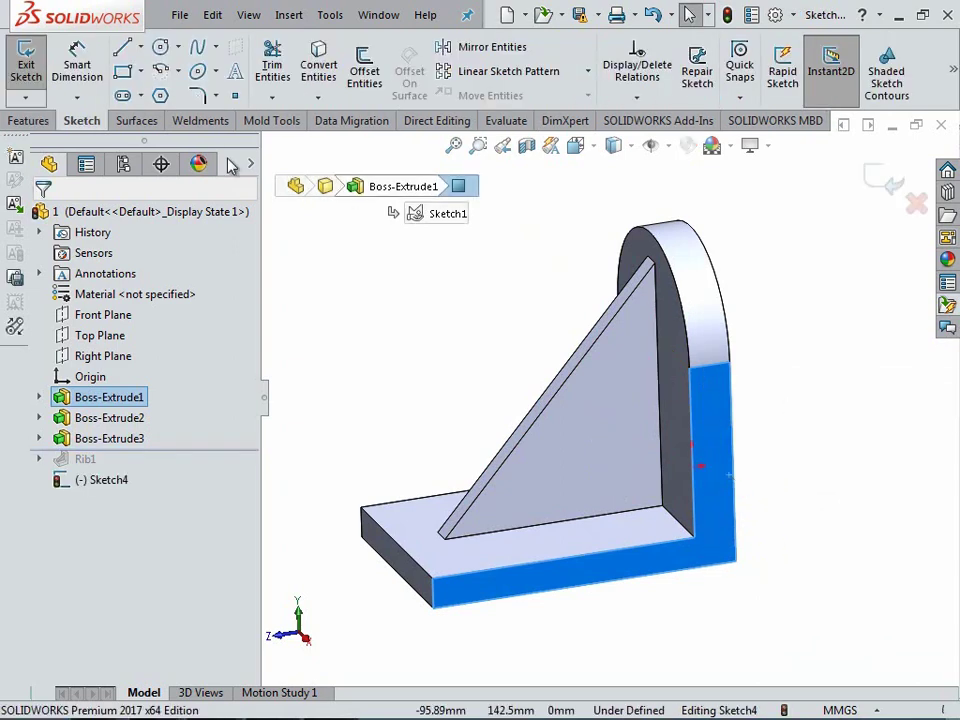
Draw a closed triangle at the inner corner and view the sketch Normal To
left_click(122, 47)
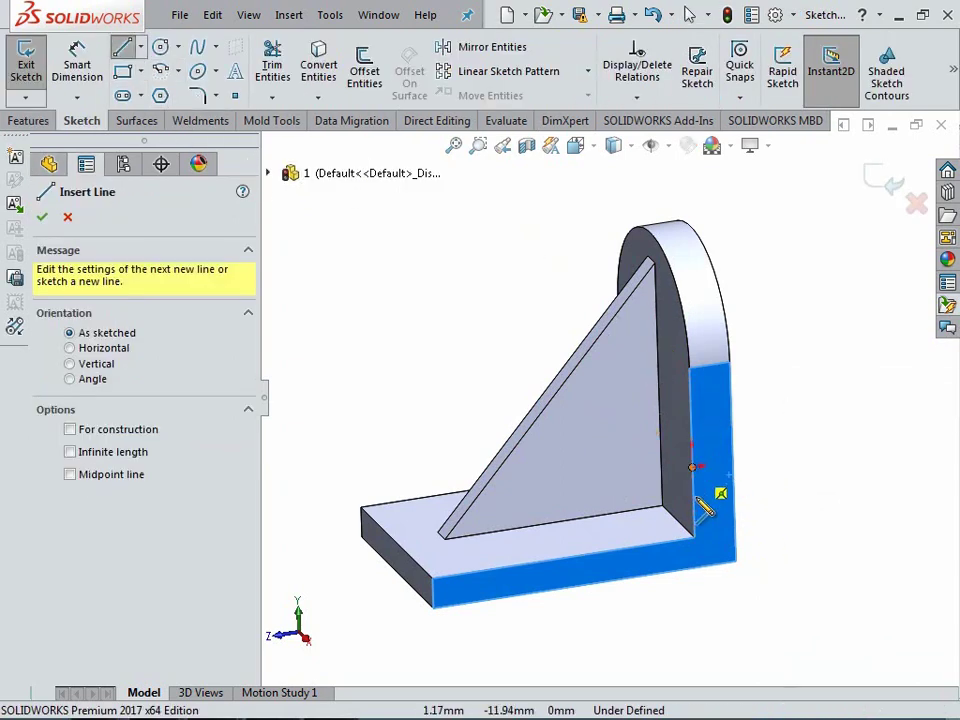
left_click(696, 539)
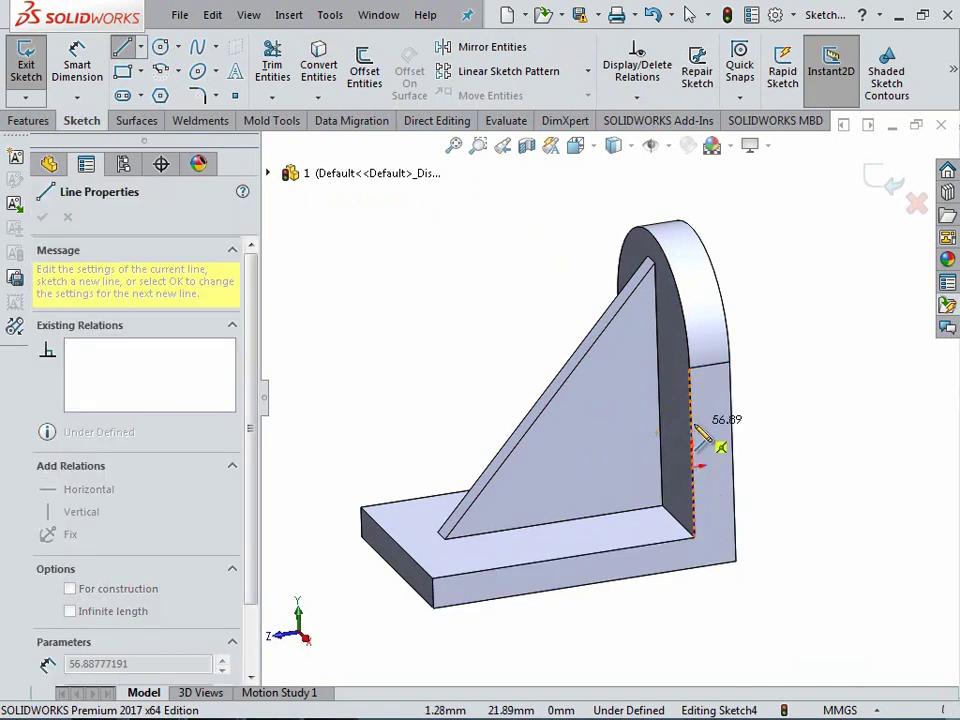
left_click(690, 425)
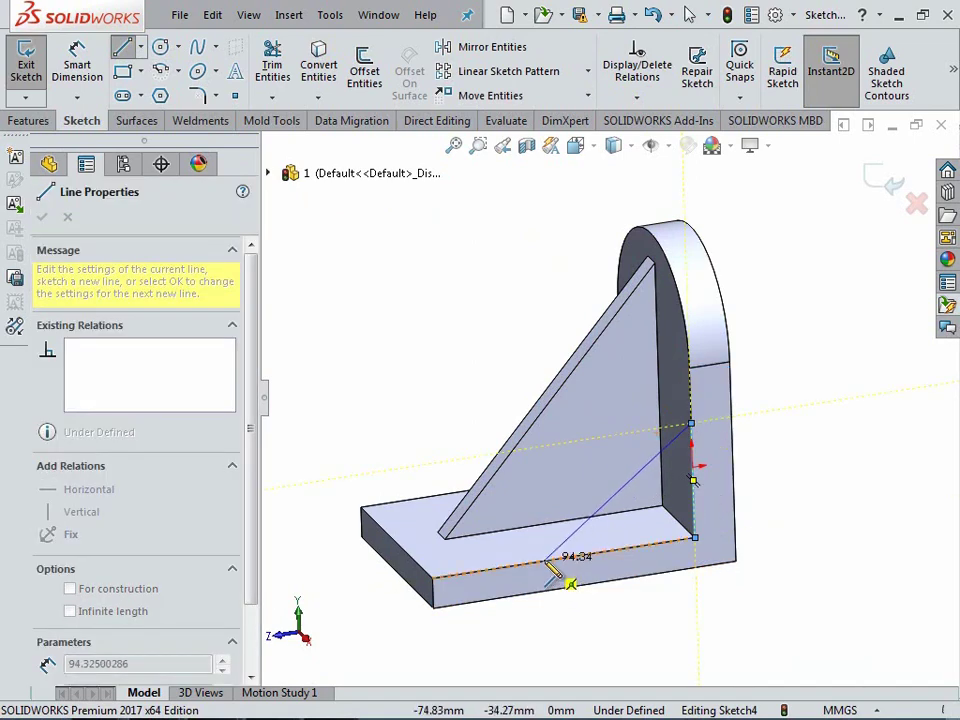
left_click(543, 561)
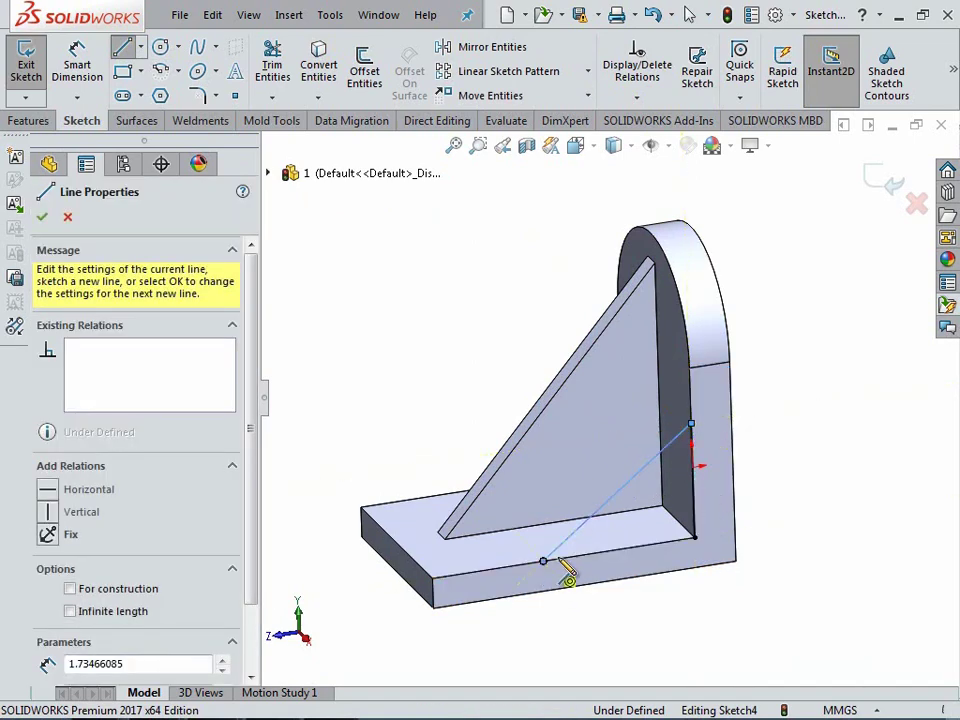
left_click(695, 539)
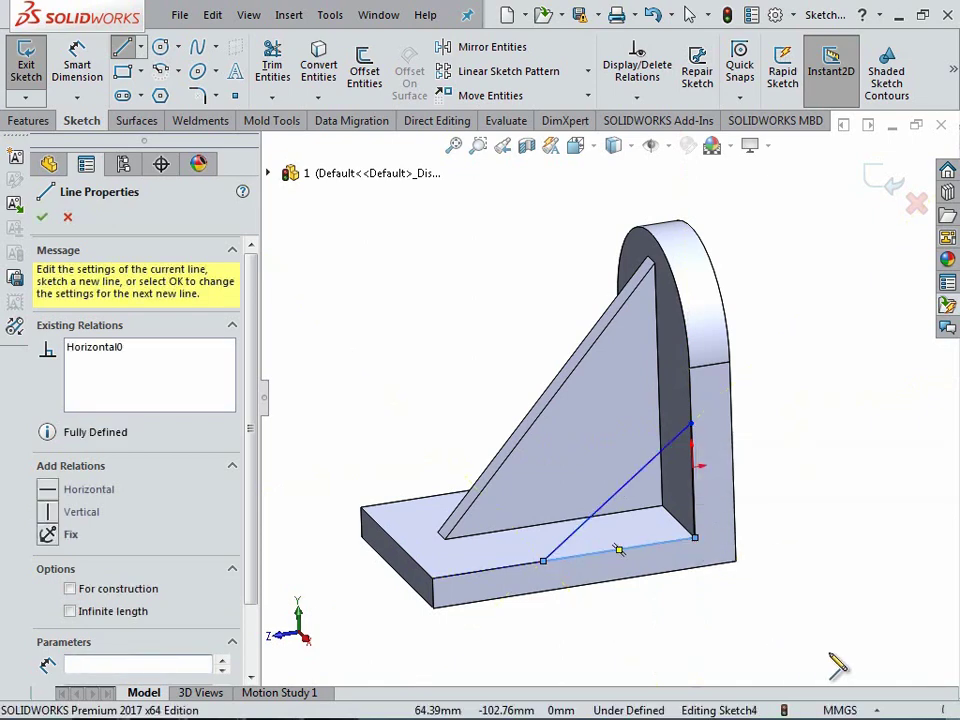
key("Escape")
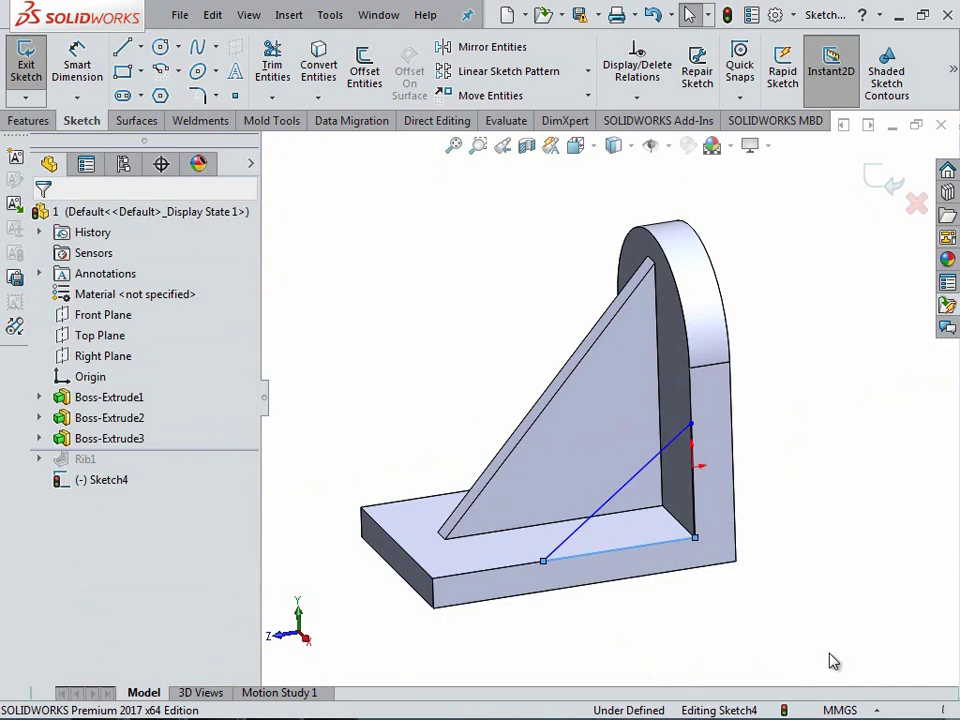
key("space")
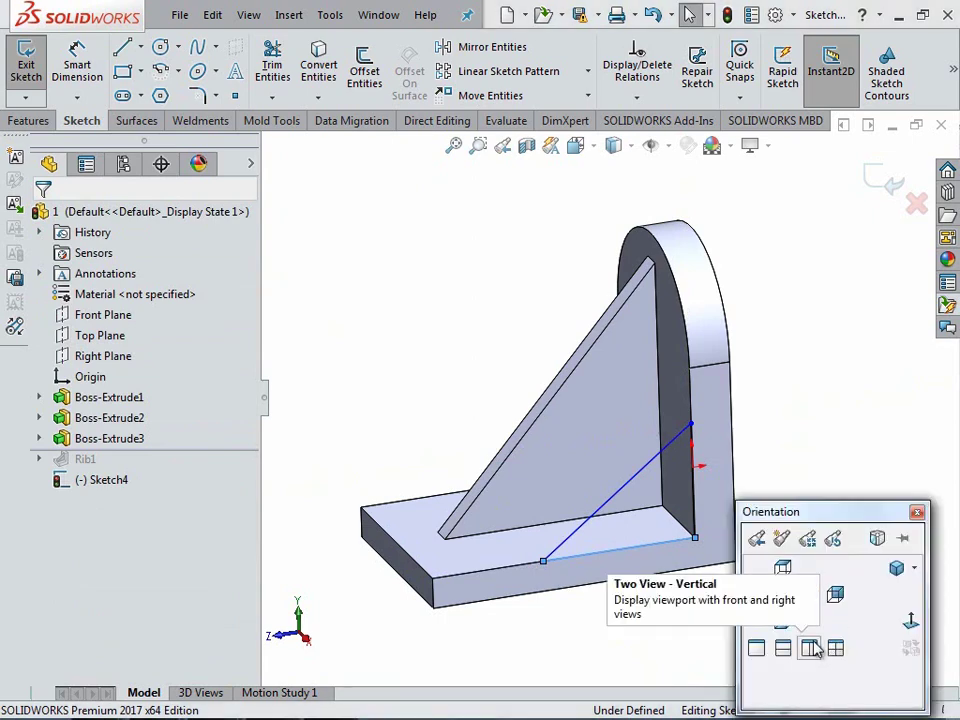
left_click(913, 621)
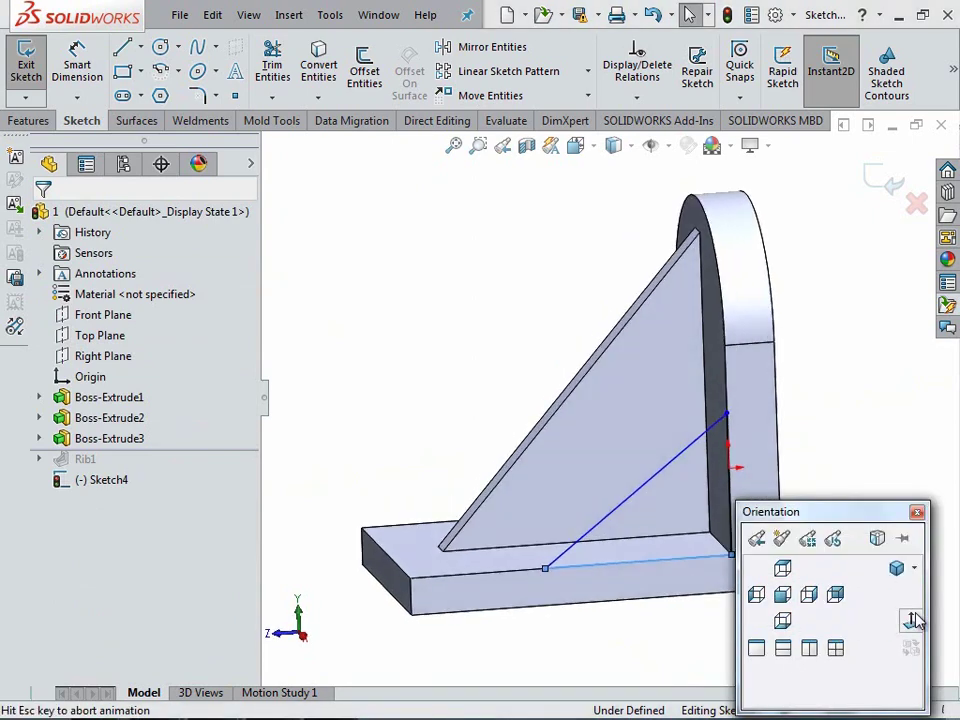
scroll(736, 421, "down", 2)
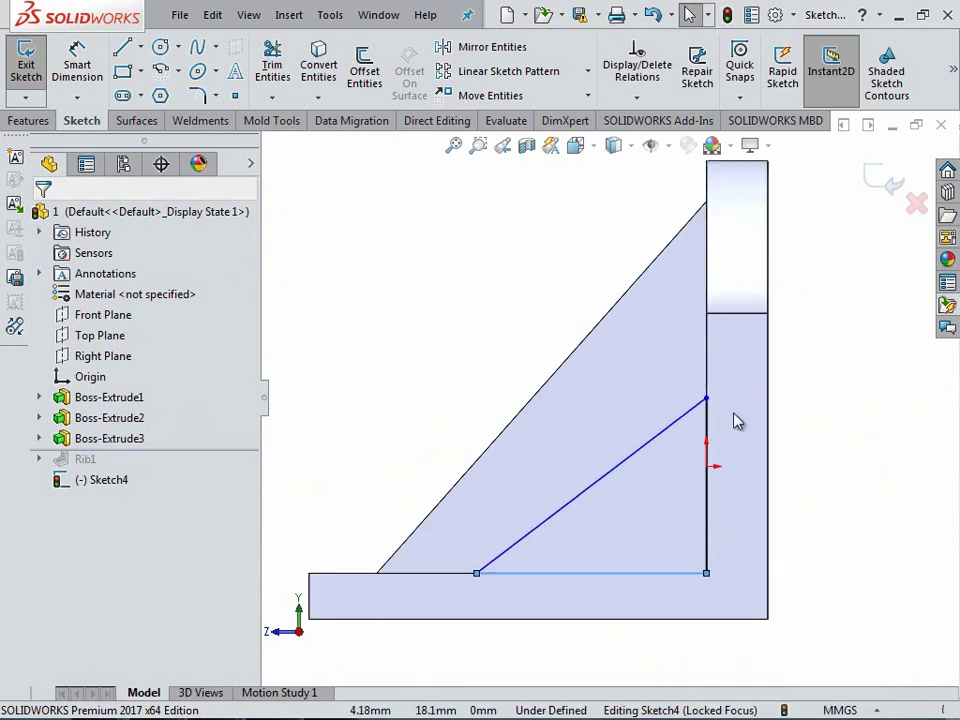
Exit the triangle sketch and begin an Extruded Boss/Base from it
left_click(868, 178)
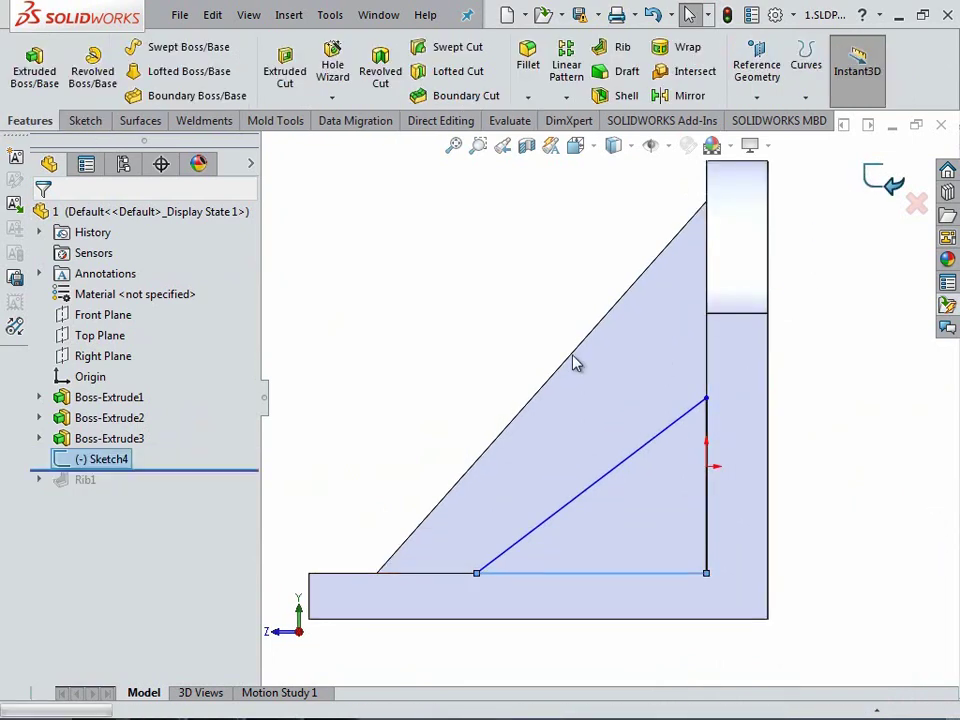
middle_click_drag(574, 364, 380, 293)
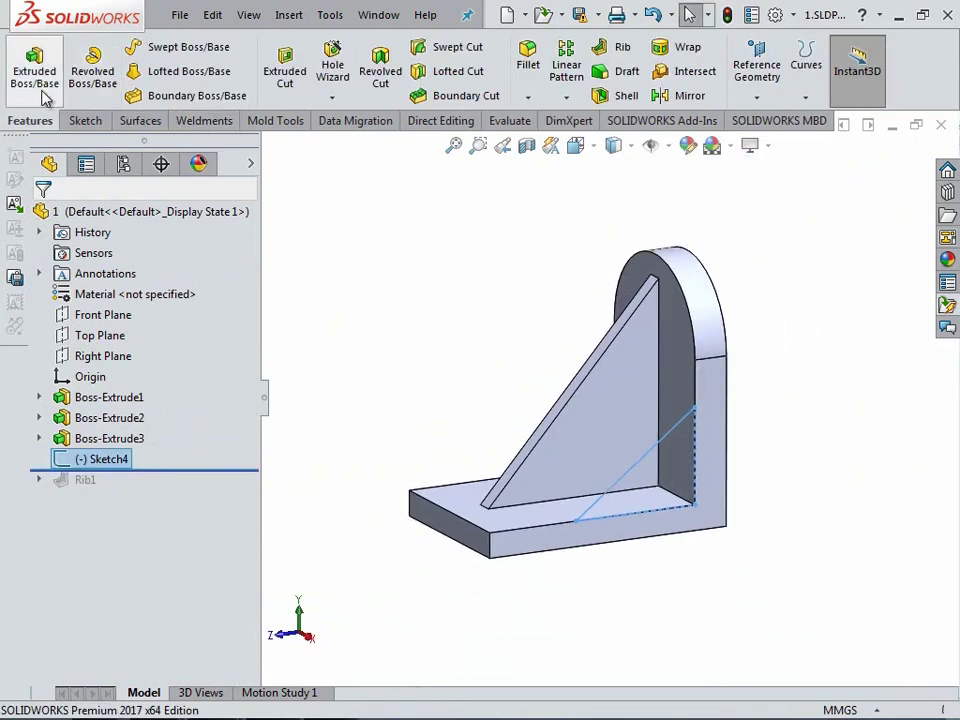
left_click(38, 88)
scroll(574, 404, "down", 3)
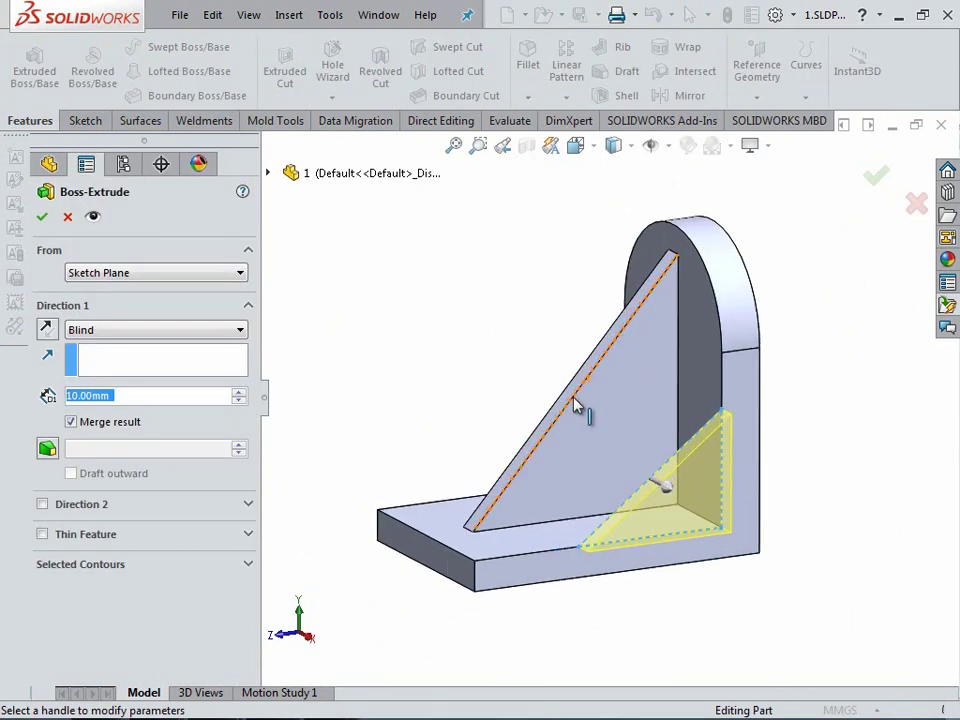
scroll(573, 407, "down", 2)
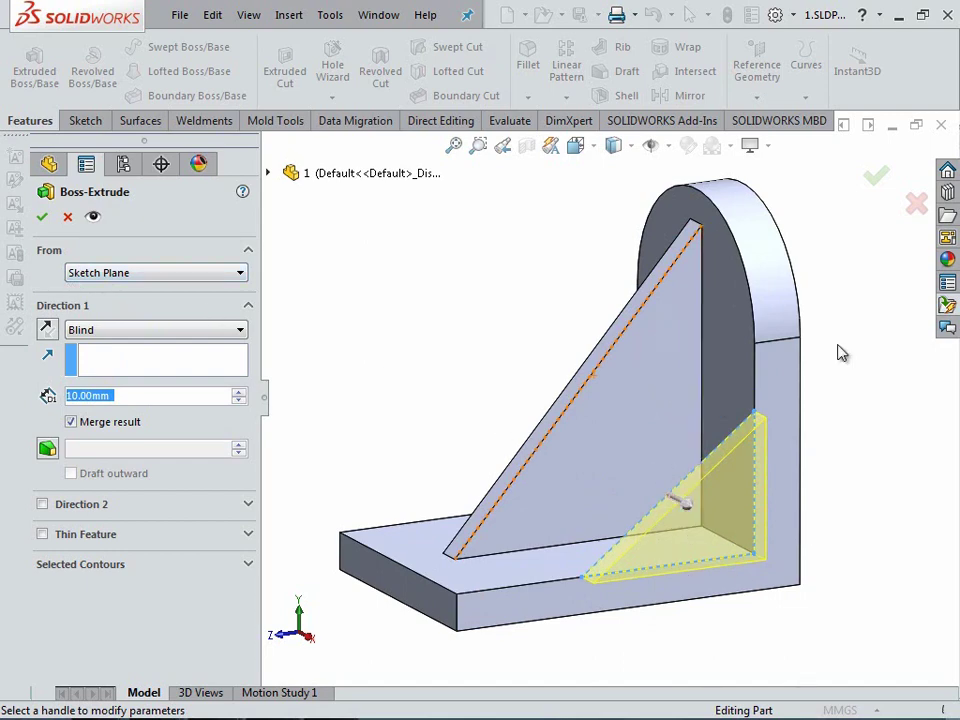
middle_click_drag(468, 316, 510, 386)
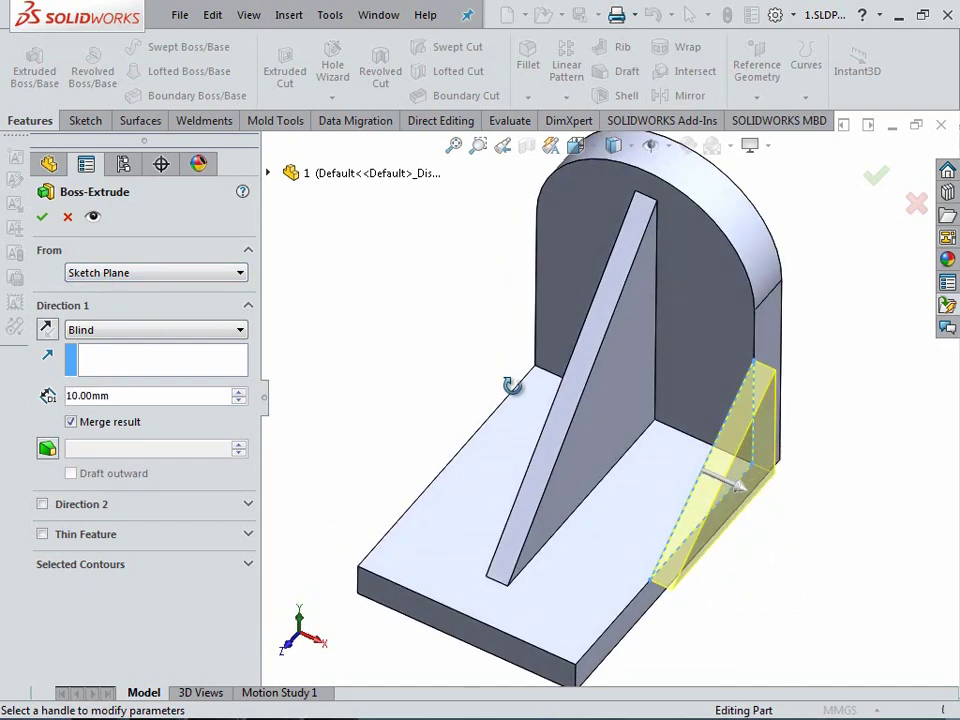
Start the 10 mm Blind extrusion from a reversed 30 mm offset, creating Boss-Extrude4
left_click(199, 273)
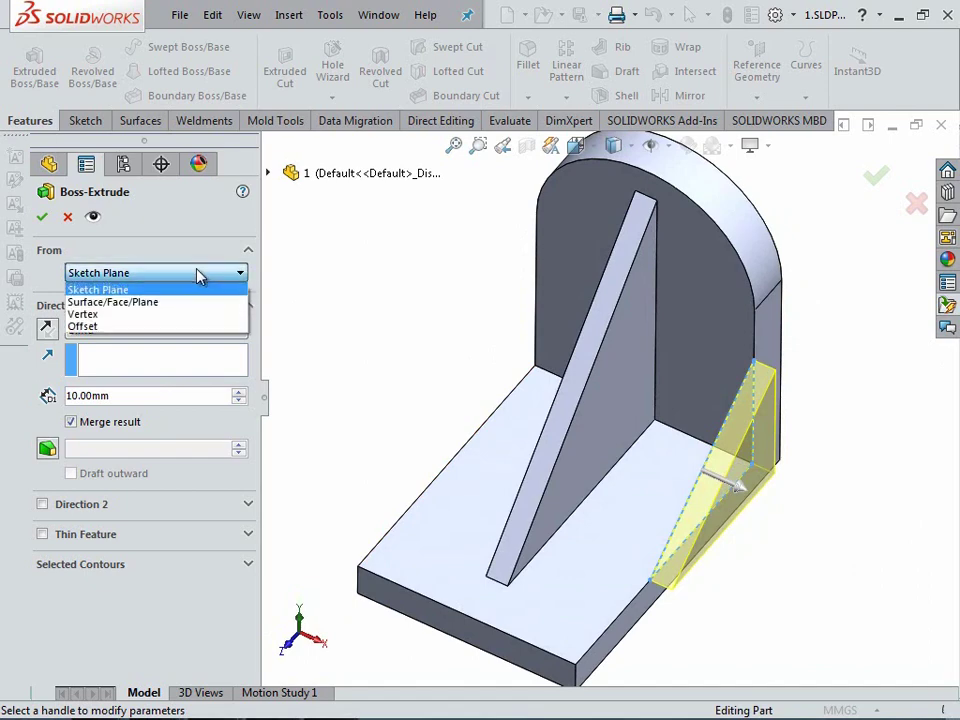
left_click(130, 326)
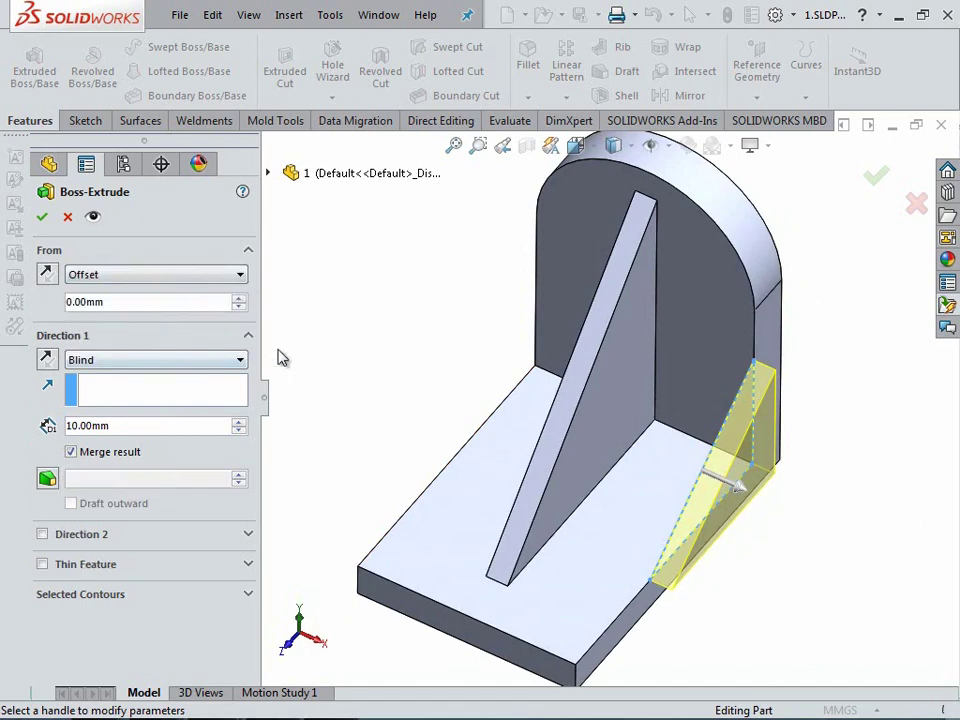
left_click(238, 297)
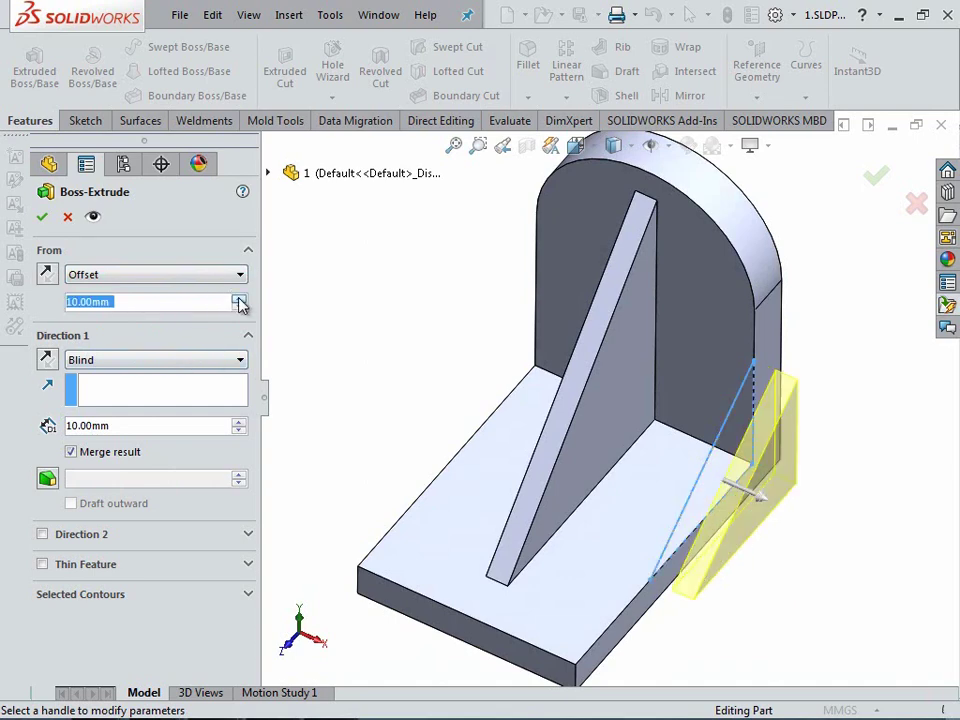
left_click(238, 297)
left_click(238, 297)
left_click(48, 275)
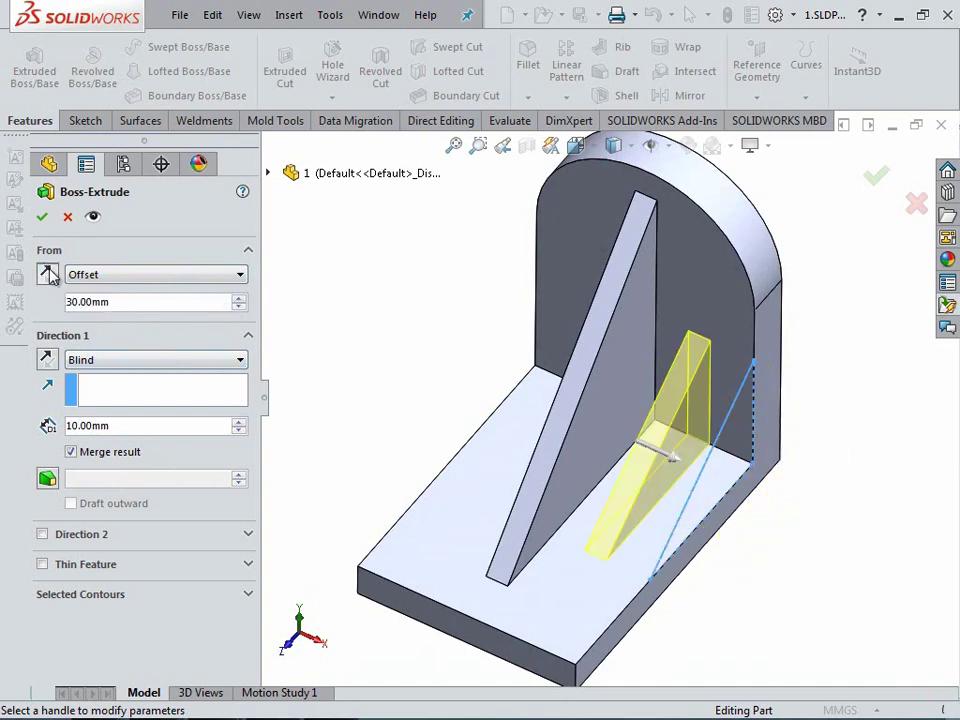
left_click(41, 218)
mouse_move(414, 315)
middle_mouse_down()
mouse_move(440, 163)
mouse_move(439, 191)
mouse_move(360, 231)
mouse_move(373, 279)
mouse_move(394, 268)
mouse_move(643, 424)
middle_mouse_up()
mouse_move(523, 360)
middle_mouse_down()
mouse_move(467, 256)
mouse_move(489, 240)
mouse_move(446, 268)
mouse_move(483, 272)
middle_mouse_up()
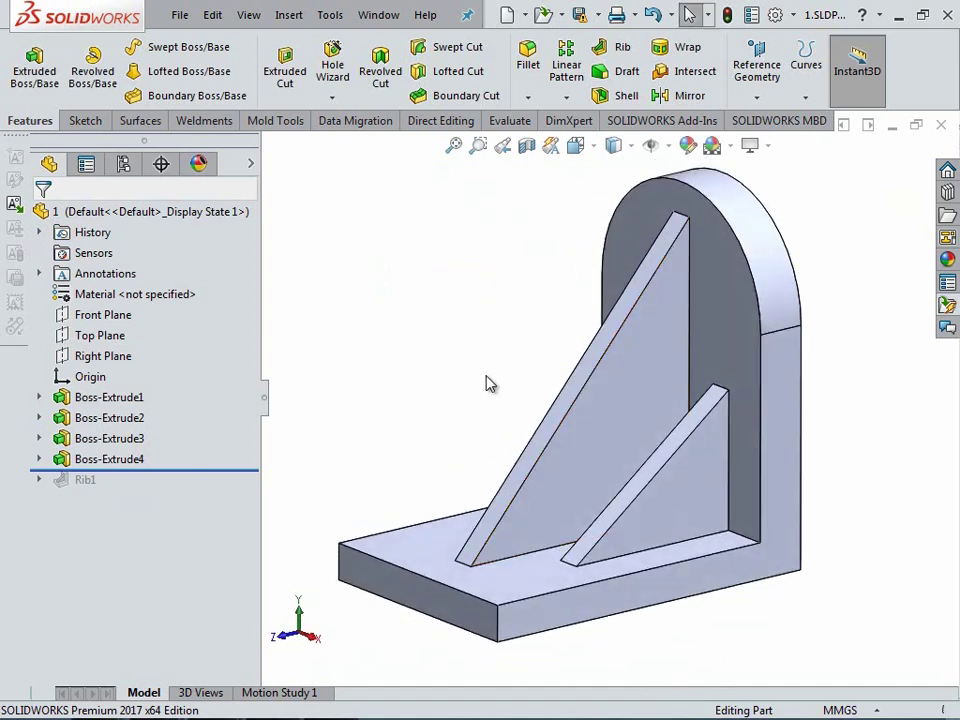
Delete the Boss-Extrude3 and Boss-Extrude4 gussets
left_click_drag(160, 460, 90, 447)
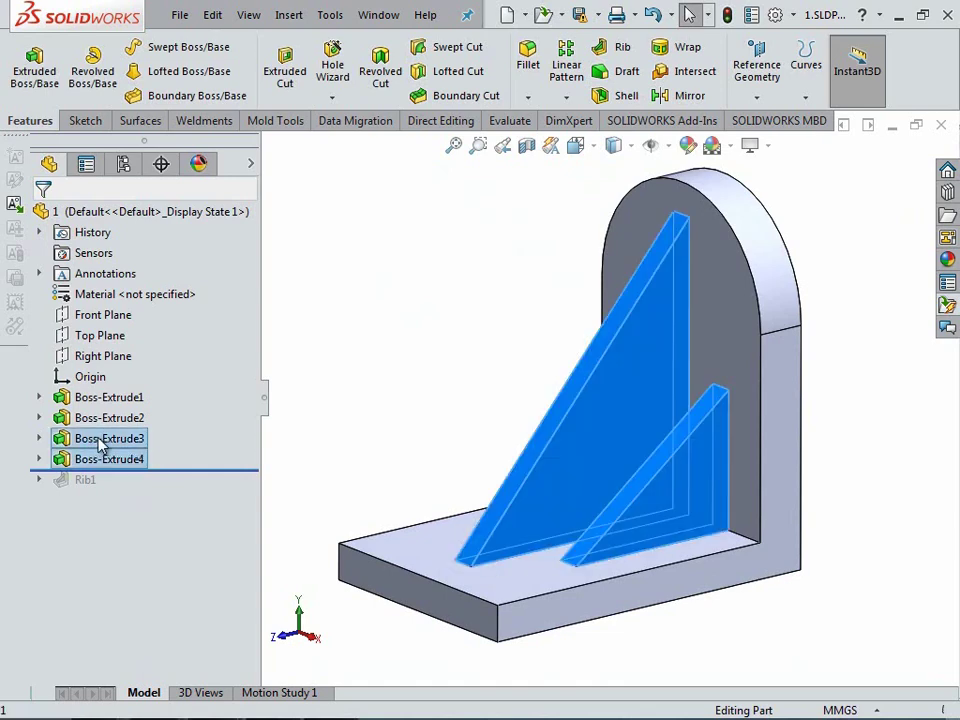
right_click(100, 445)
left_click(145, 452)
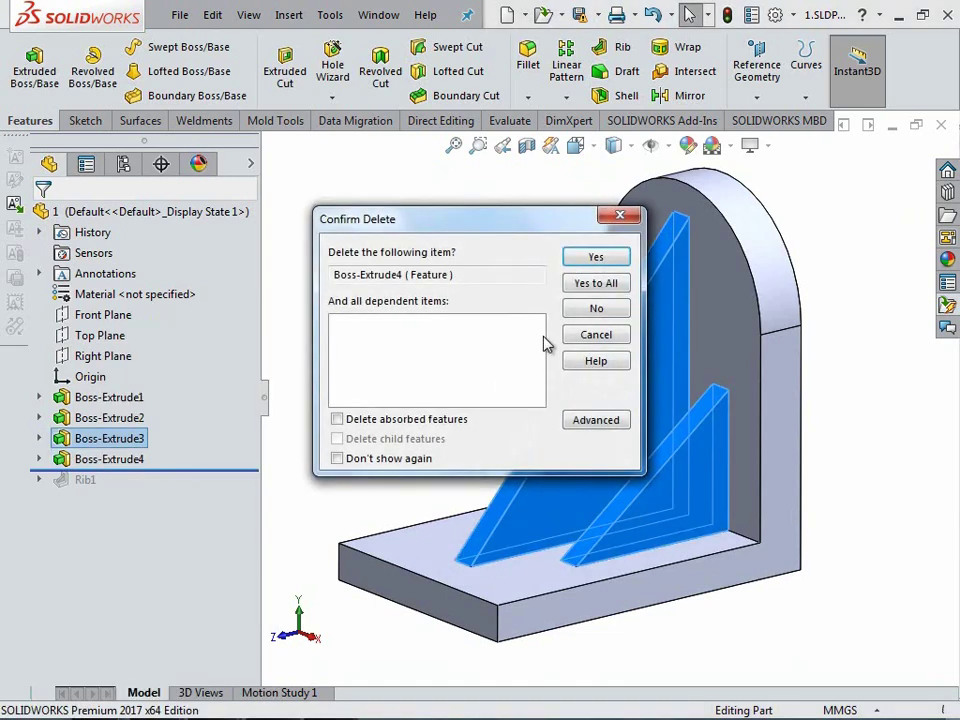
left_click(601, 288)
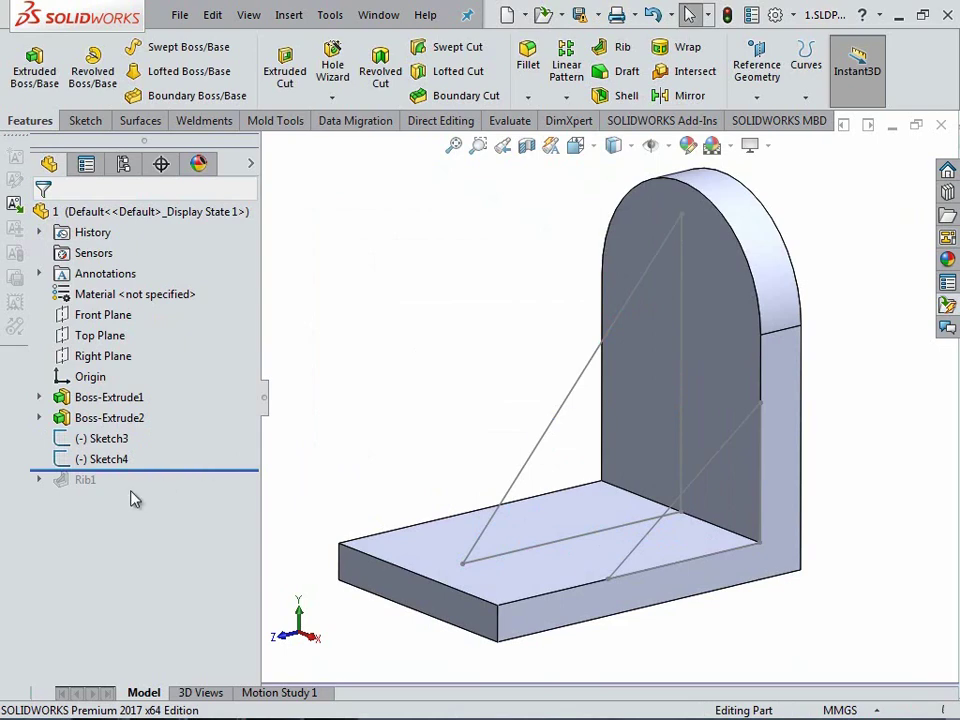
Delete the leftover Sketch3 and Sketch4
left_click(113, 457)
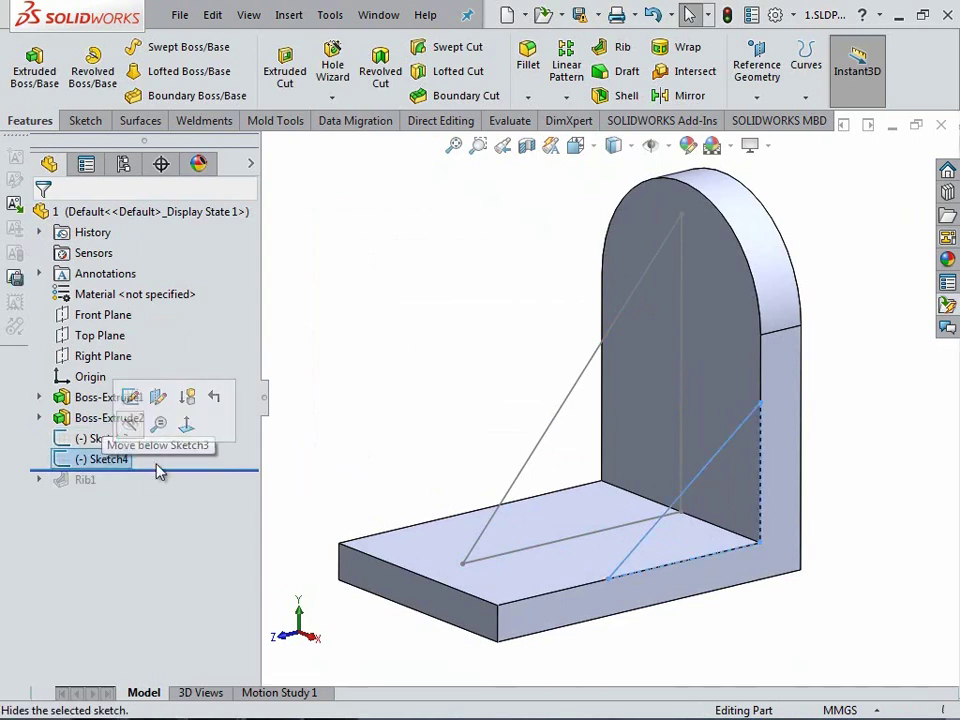
left_click(95, 440, "ctrl")
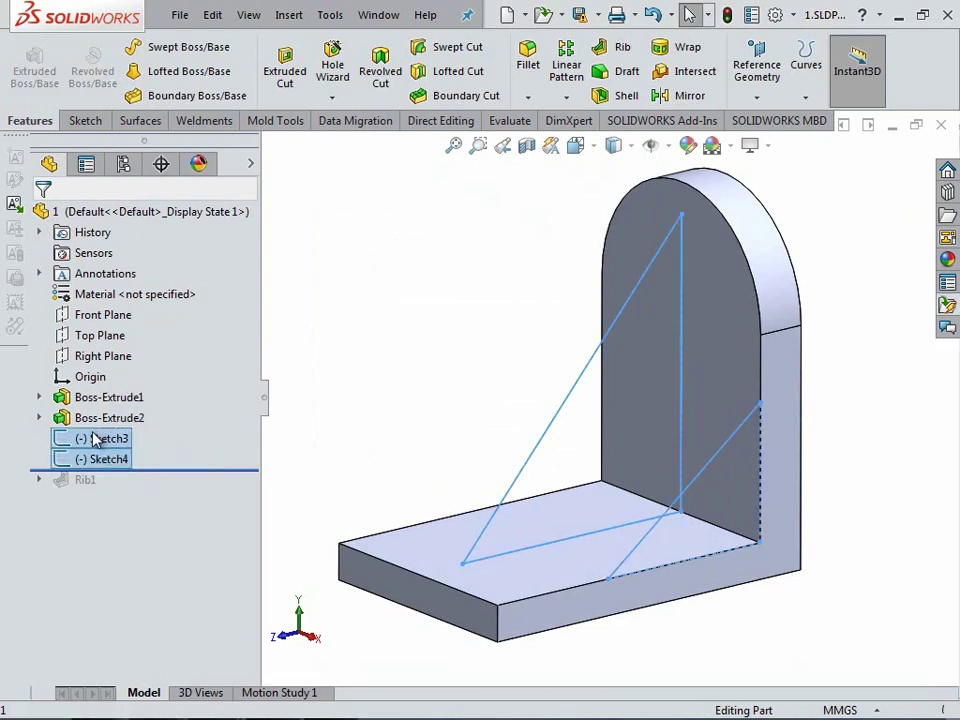
right_click(95, 440)
left_click(90, 474)
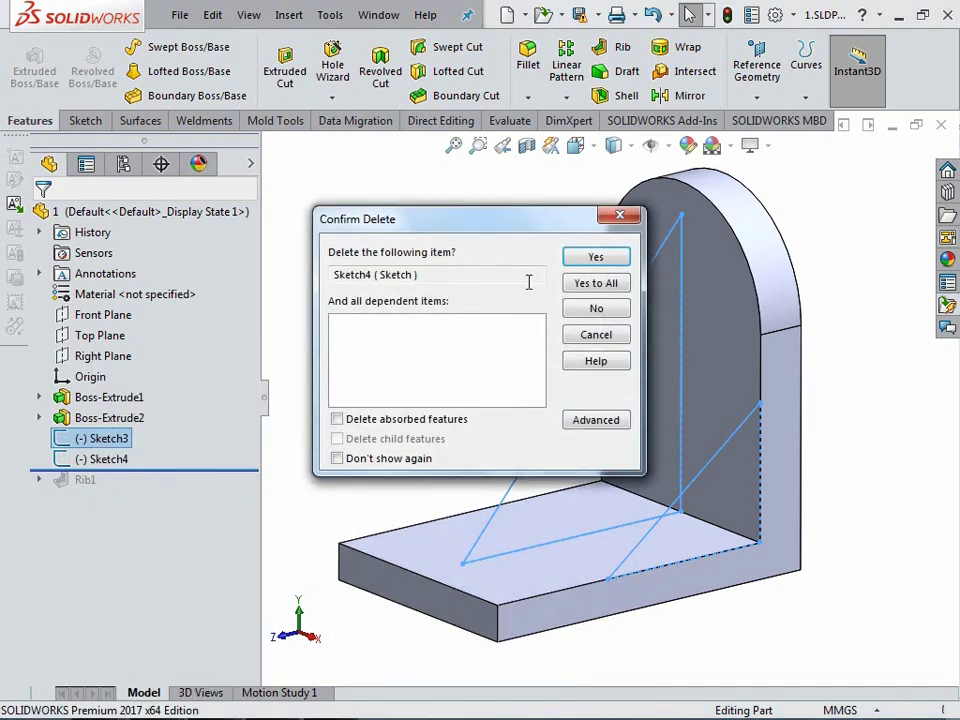
left_click(590, 262)
left_click(588, 260)
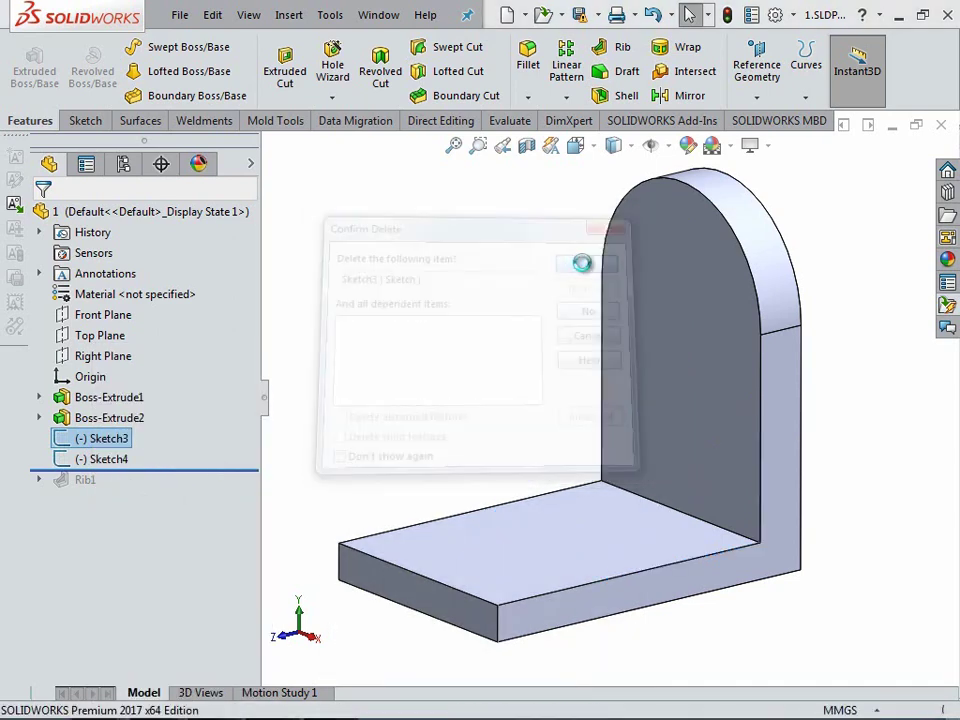
scroll(520, 375, "up", 3)
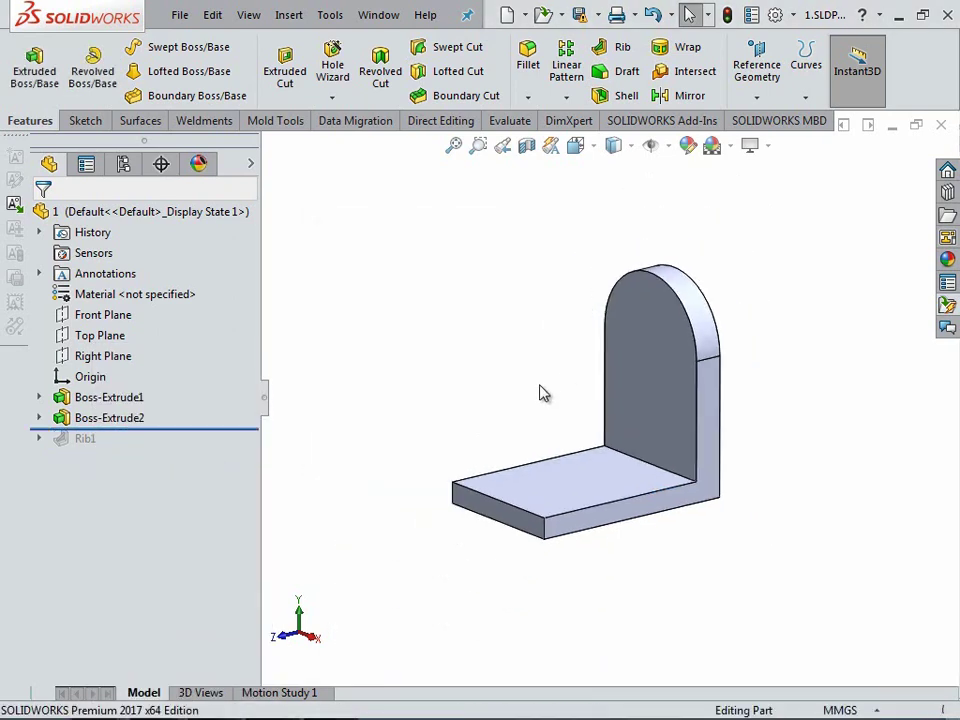
Start a new sketch on the Right Plane, viewed straight on
left_click(113, 360)
left_click(210, 326)
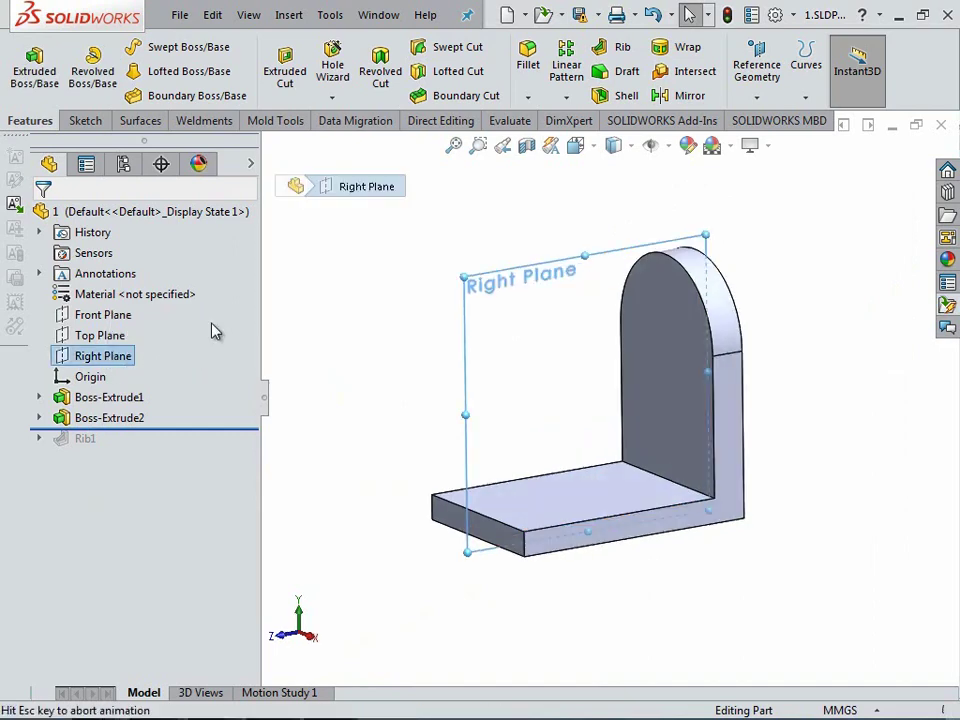
left_click(88, 356)
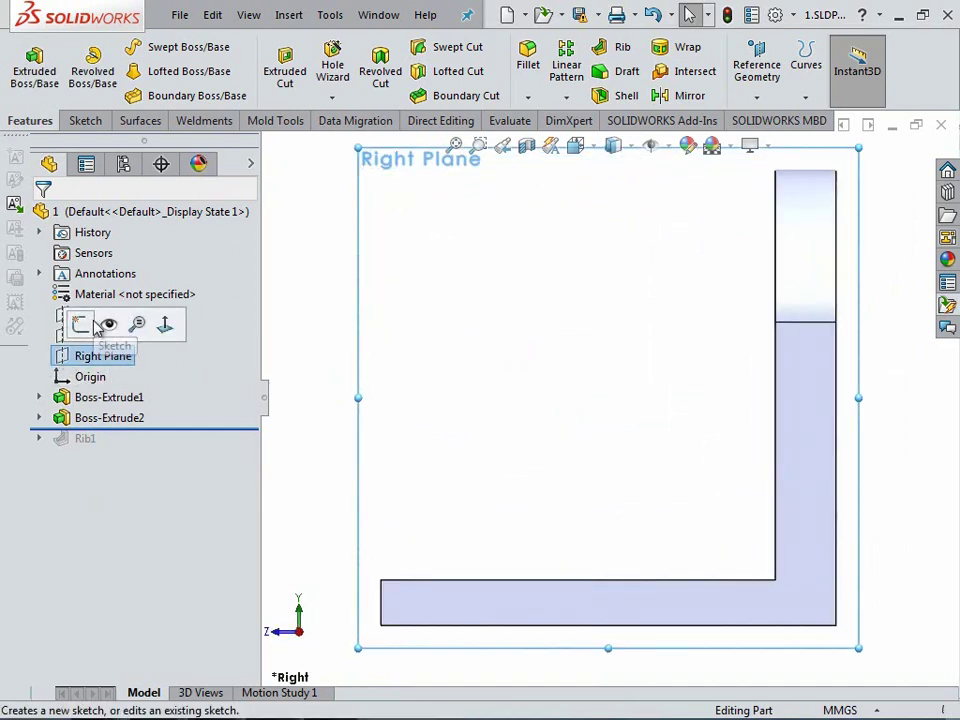
left_click(84, 325)
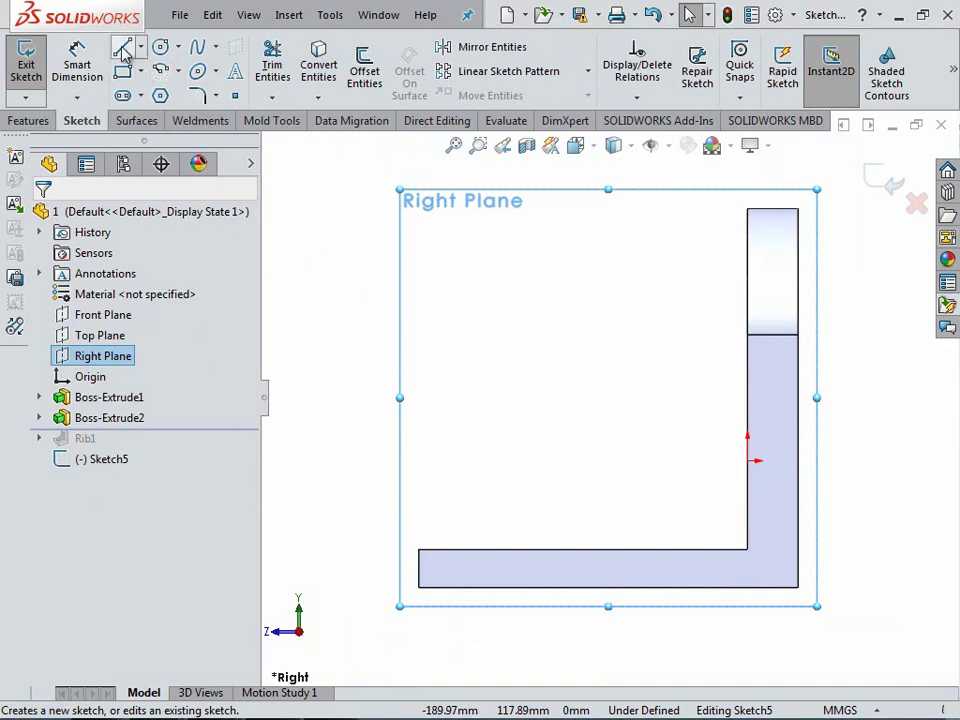
Draw one diagonal line from the upright's inner edge to the base top, then exit Sketch5
left_click(123, 50)
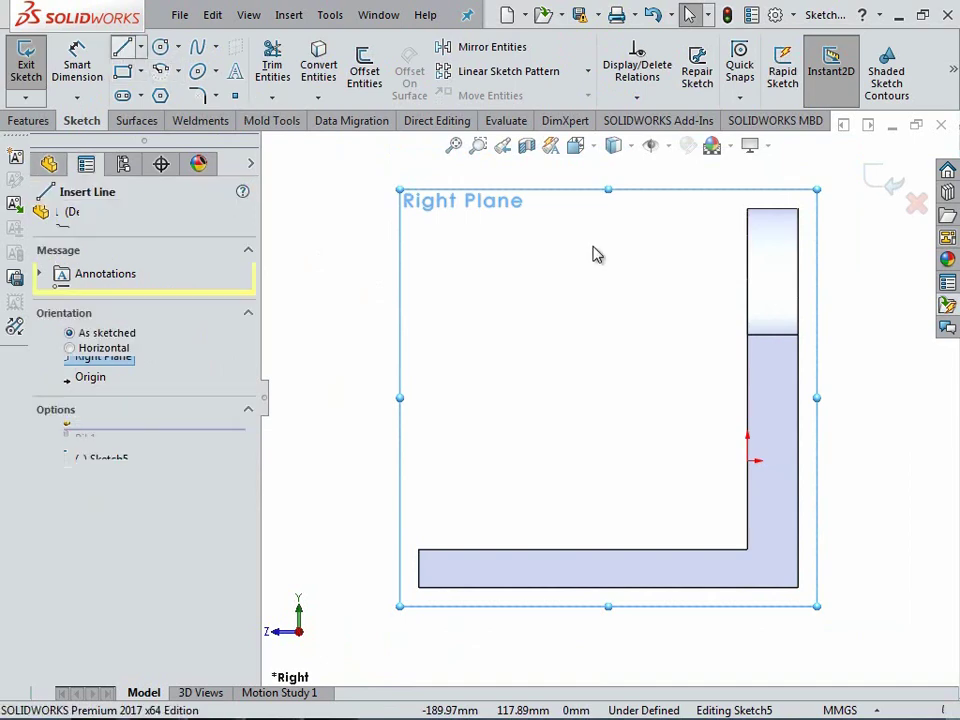
left_click(748, 268)
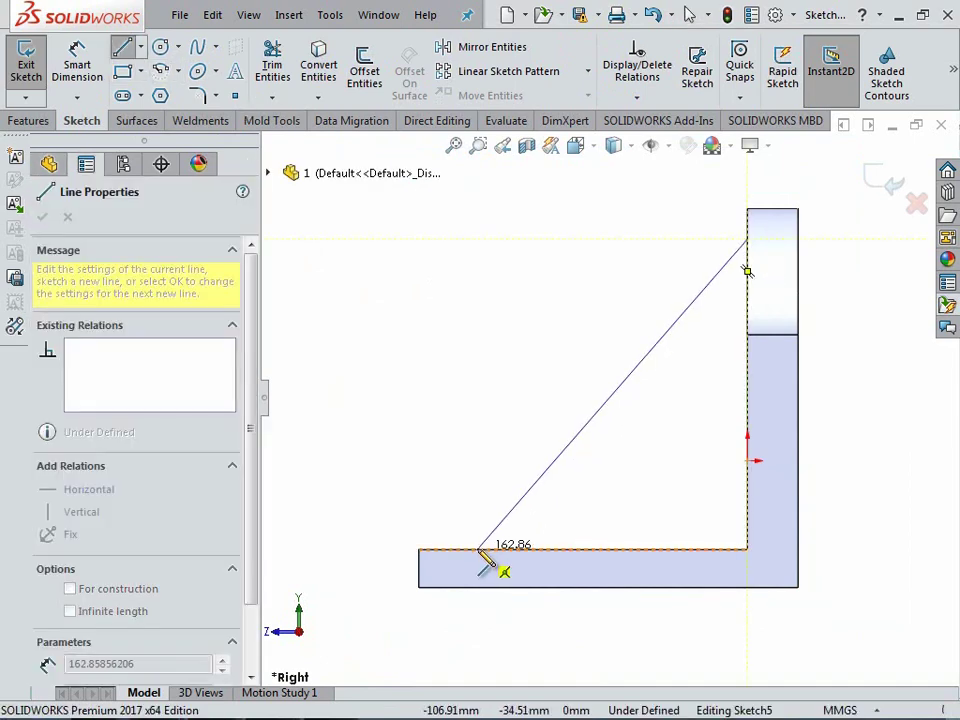
left_click(478, 550)
right_click(496, 440)
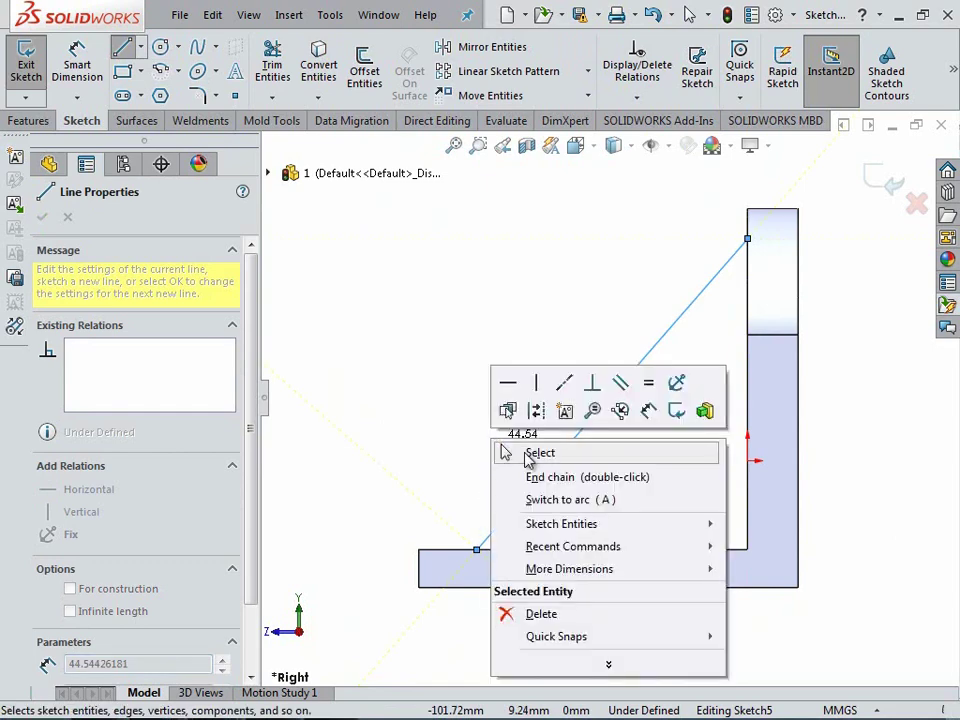
left_click(527, 455)
scroll(612, 398, "up", 1)
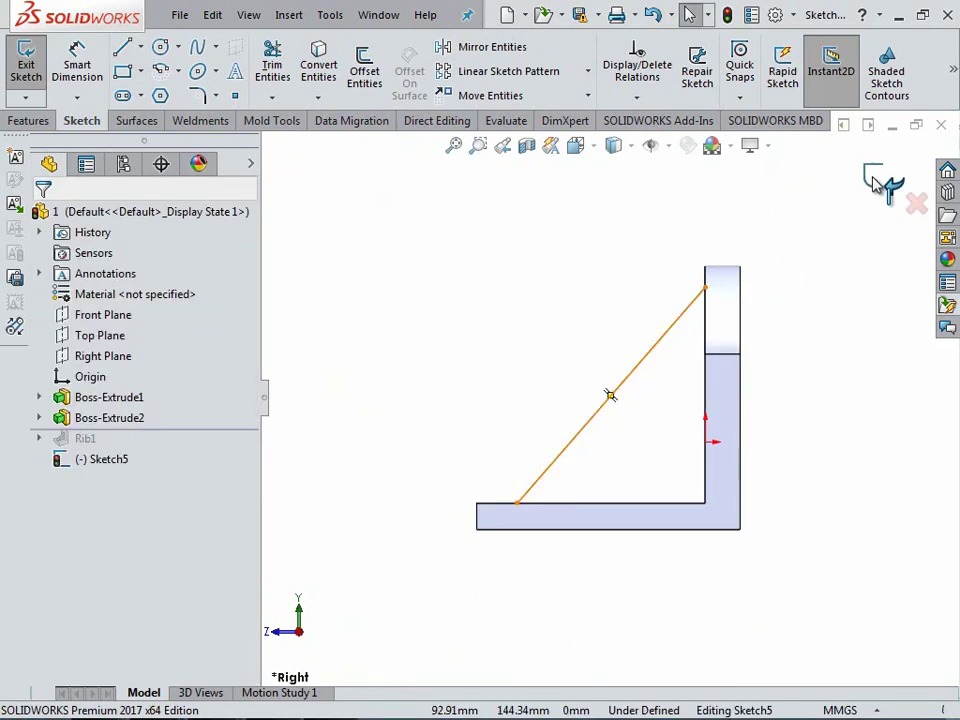
left_click(882, 190)
mouse_move(761, 294)
middle_mouse_down()
mouse_move(787, 294)
mouse_move(805, 362)
middle_mouse_up()
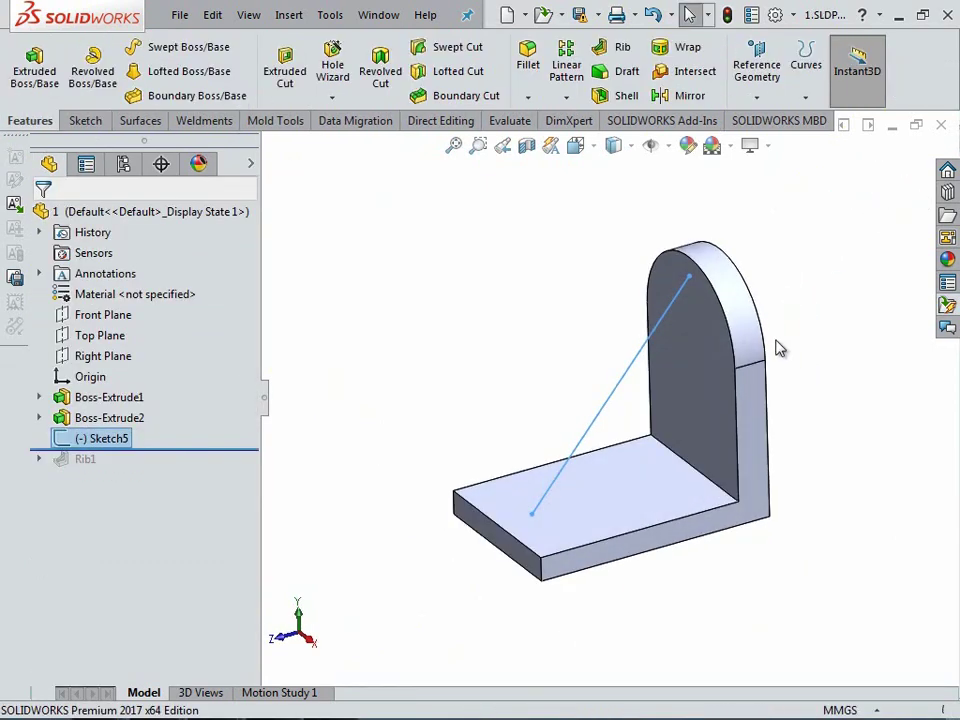
Create Rib2 from the diagonal line, 10 mm thick on both sides
left_click(628, 52)
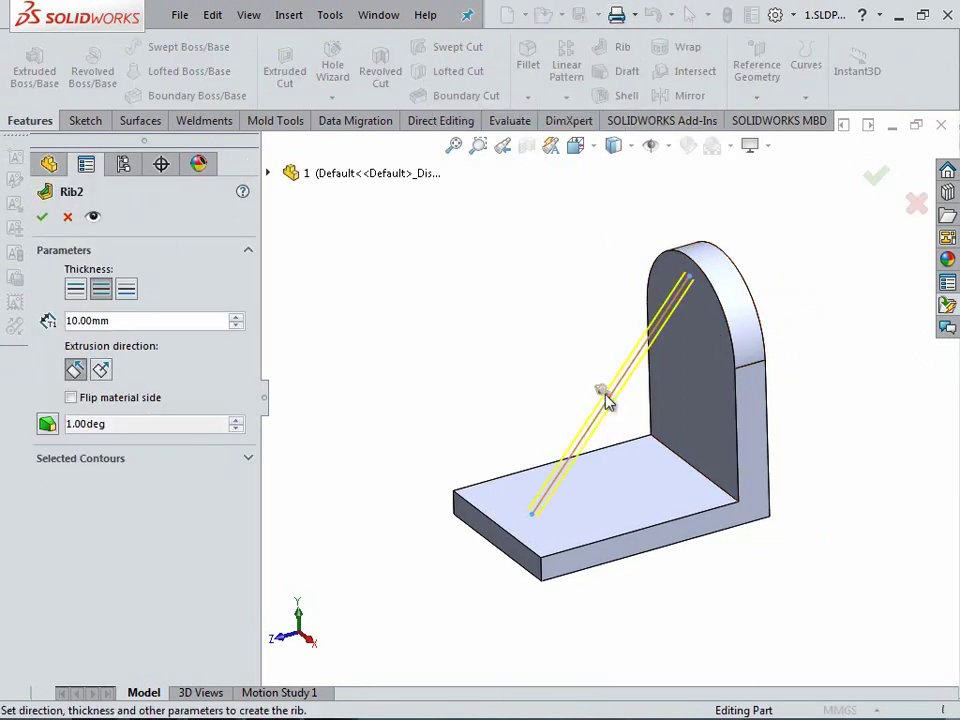
mouse_move(566, 392)
middle_mouse_down()
mouse_move(510, 216)
mouse_move(534, 189)
mouse_move(506, 251)
mouse_move(604, 370)
middle_mouse_up()
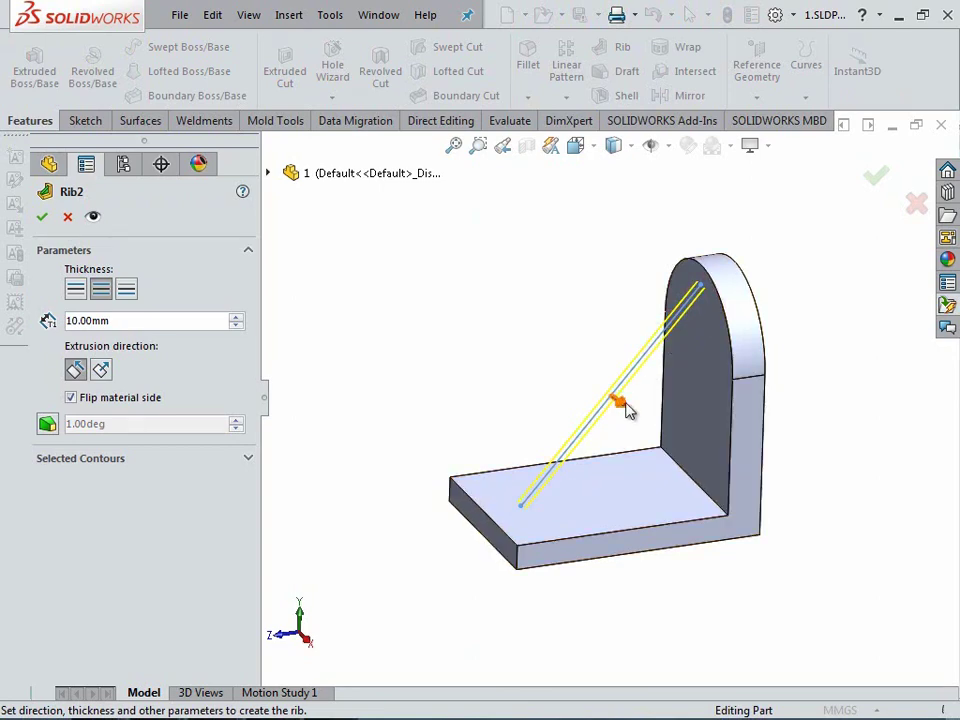
mouse_move(525, 231)
middle_mouse_down()
mouse_move(652, 250)
mouse_move(579, 268)
middle_mouse_up()
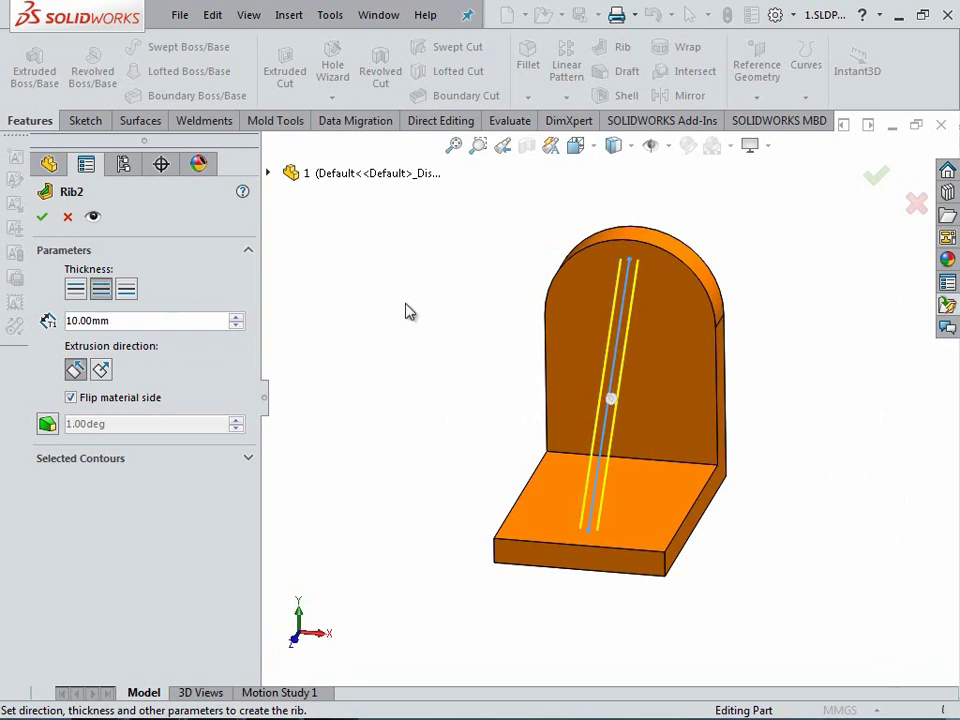
middle_click_drag(405, 312, 354, 315)
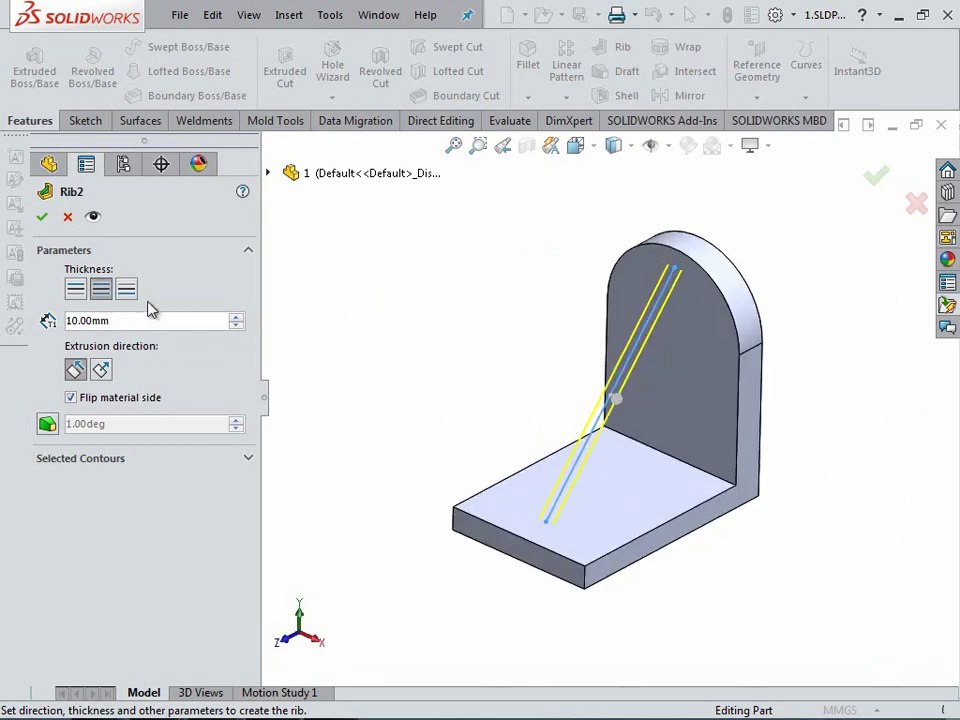
left_click(131, 288)
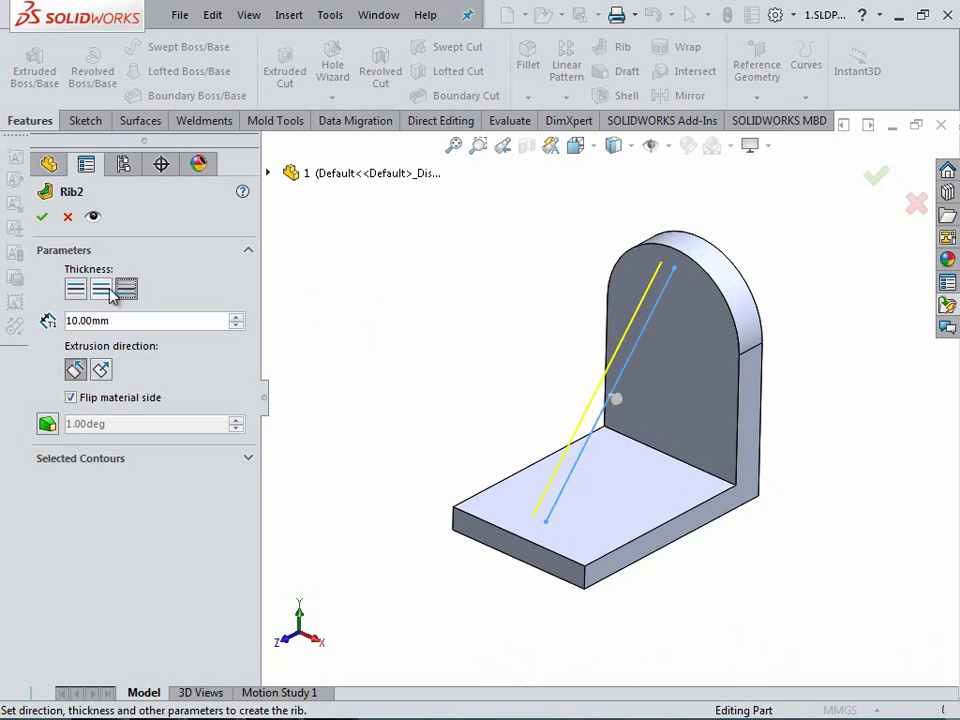
left_click(84, 289)
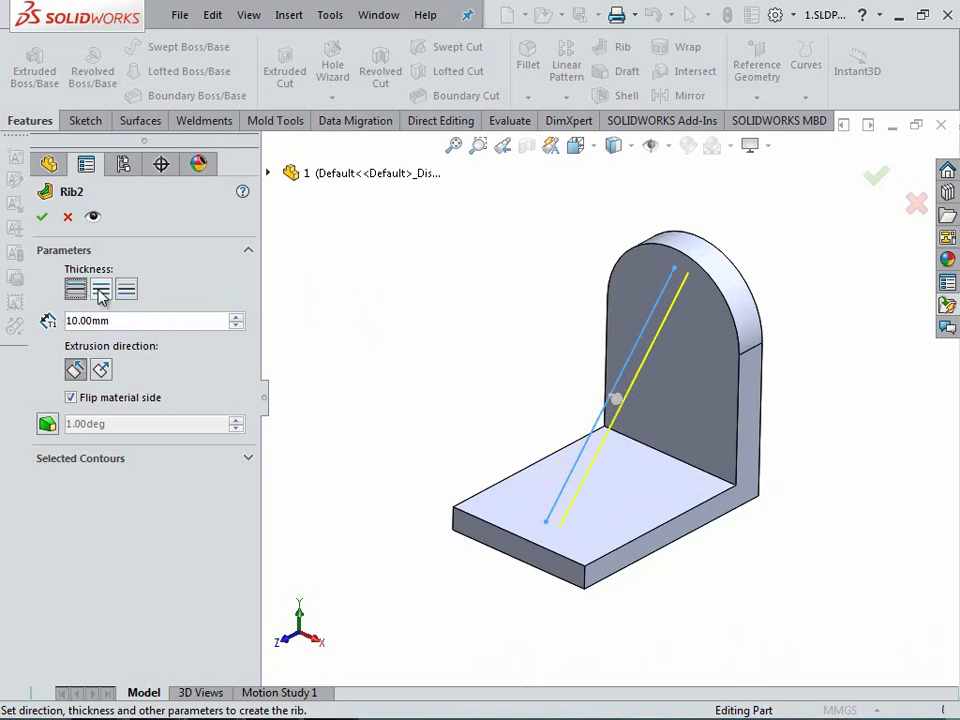
left_click(102, 291)
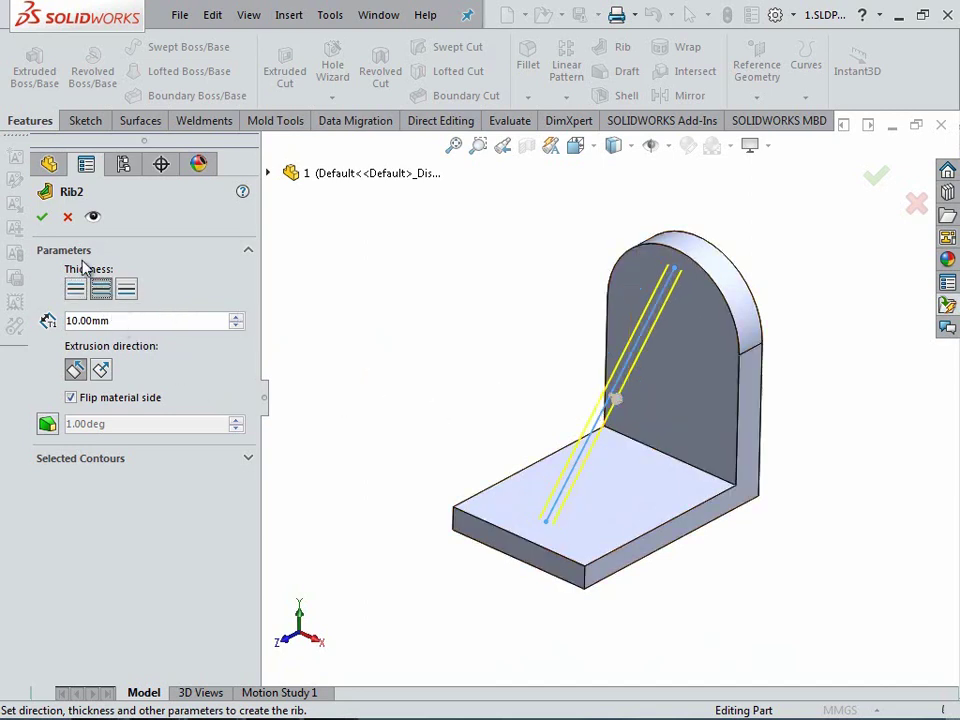
left_click(42, 217)
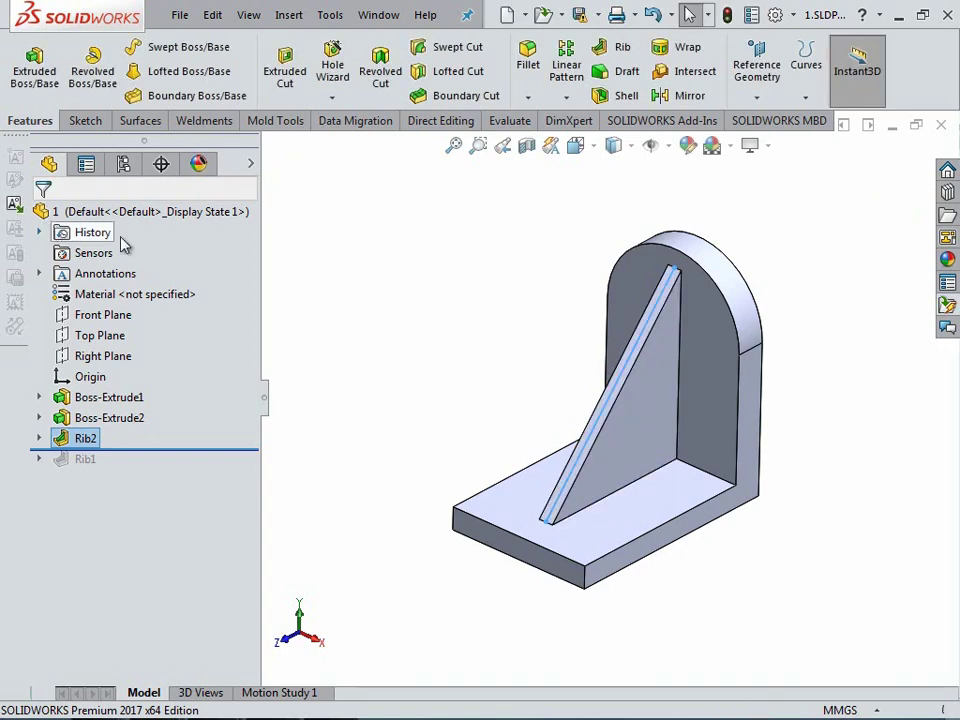
mouse_move(411, 261)
middle_mouse_down()
mouse_move(519, 211)
mouse_move(393, 251)
mouse_move(409, 331)
middle_mouse_up()
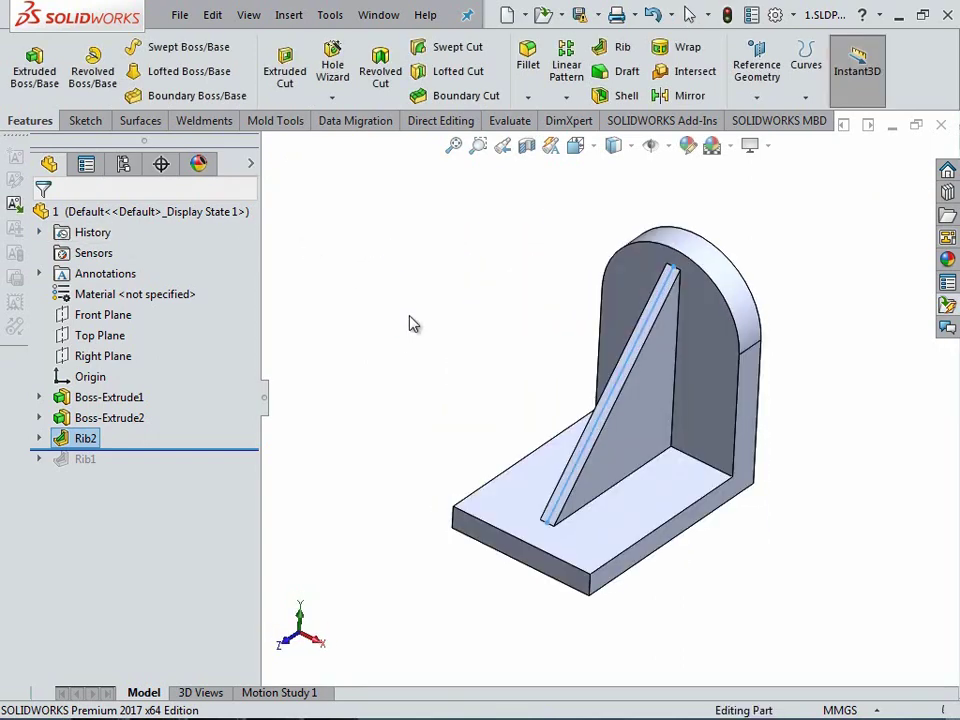
left_click(395, 300)
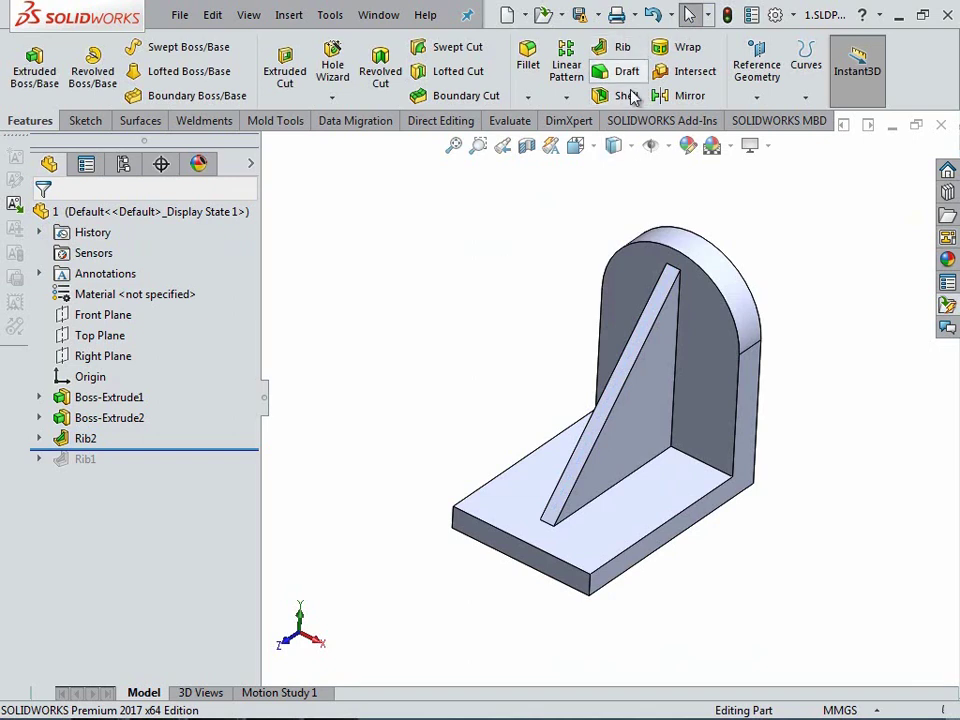
mouse_move(529, 306)
middle_mouse_down()
mouse_move(497, 219)
mouse_move(510, 261)
middle_mouse_up()
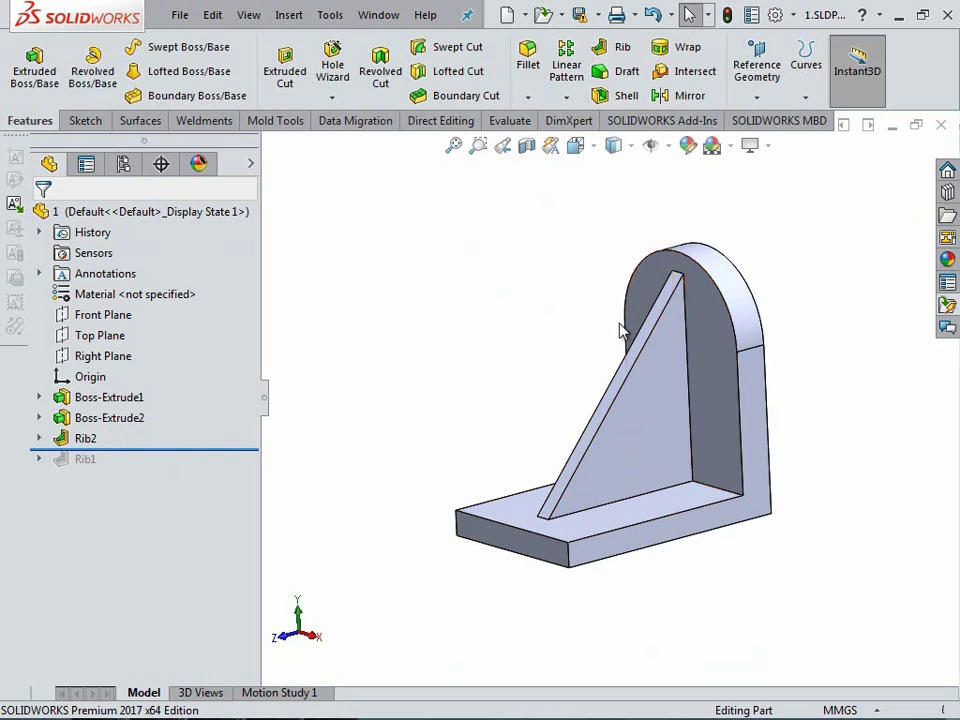
mouse_move(511, 307)
middle_mouse_down()
mouse_move(450, 261)
mouse_move(474, 343)
middle_mouse_up()
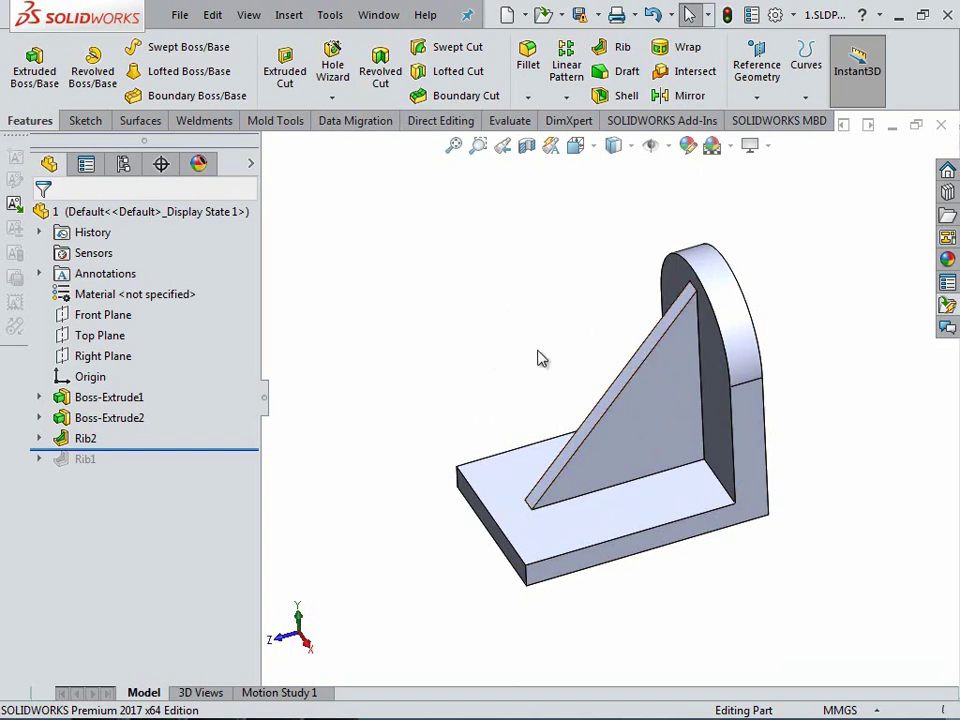
Switch to the Part5 document and orbit to look down into the hollow cylinder
left_click(378, 15)
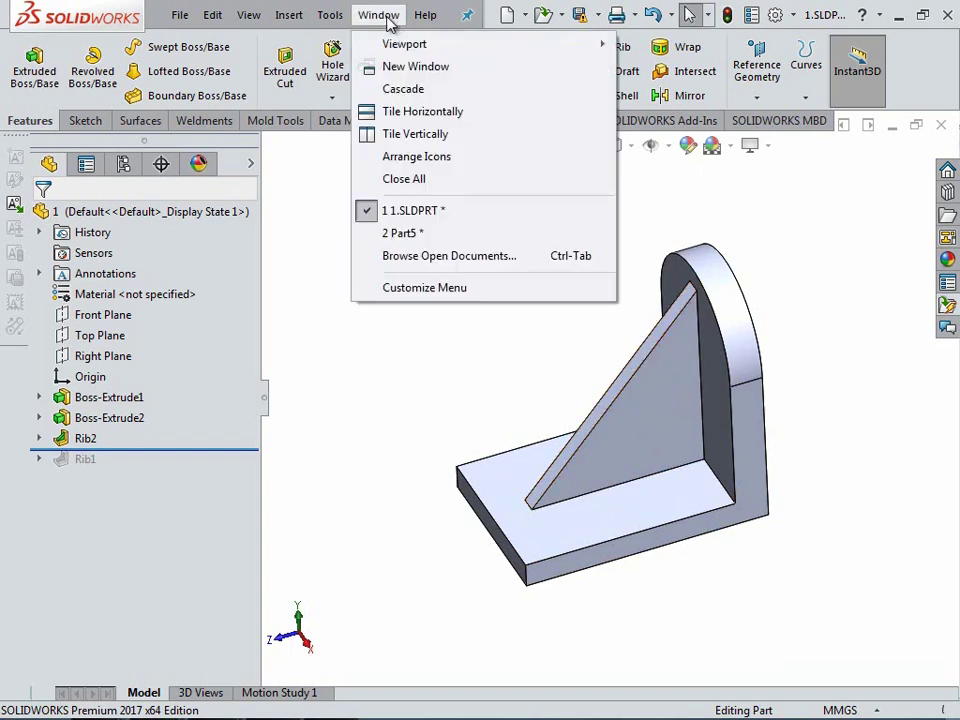
left_click(426, 236)
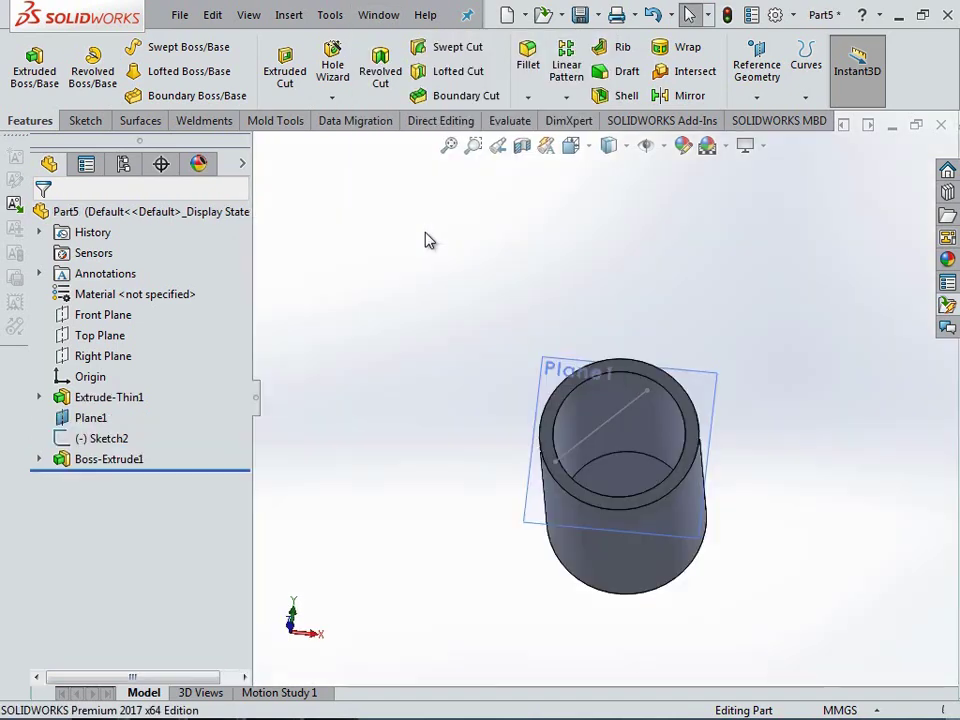
mouse_move(532, 400)
middle_mouse_down()
mouse_move(514, 255)
mouse_move(508, 246)
mouse_move(467, 266)
mouse_move(590, 345)
middle_mouse_up()
scroll(717, 392, "down", 2)
mouse_move(717, 392)
middle_mouse_down()
mouse_move(614, 360)
mouse_move(601, 470)
mouse_move(624, 439)
middle_mouse_up()
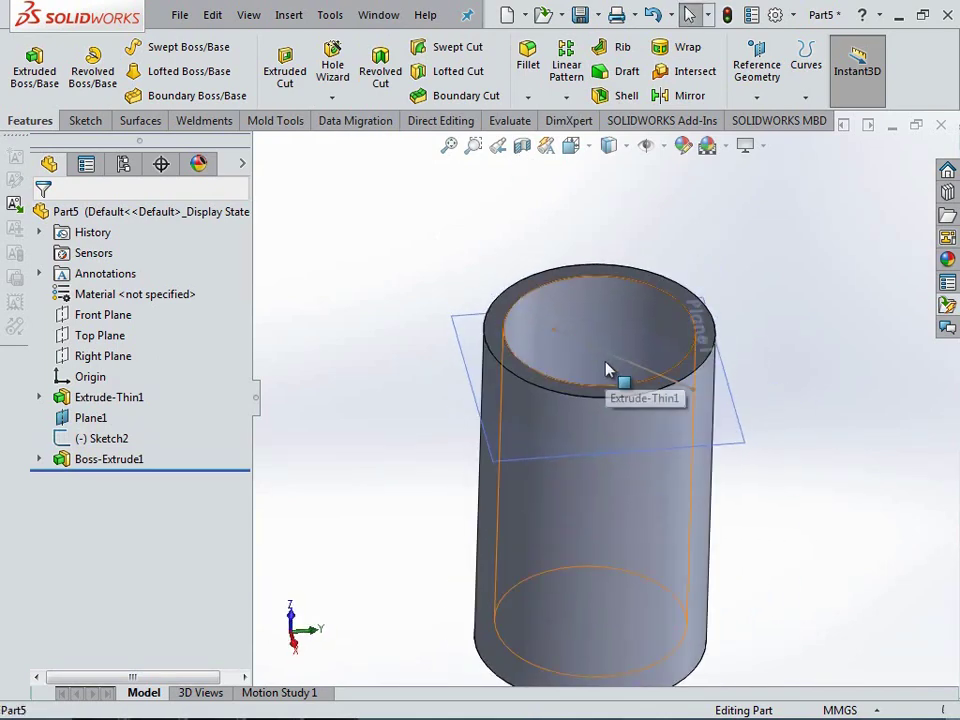
mouse_move(609, 369)
middle_mouse_down()
mouse_move(531, 381)
mouse_move(568, 420)
middle_mouse_up()
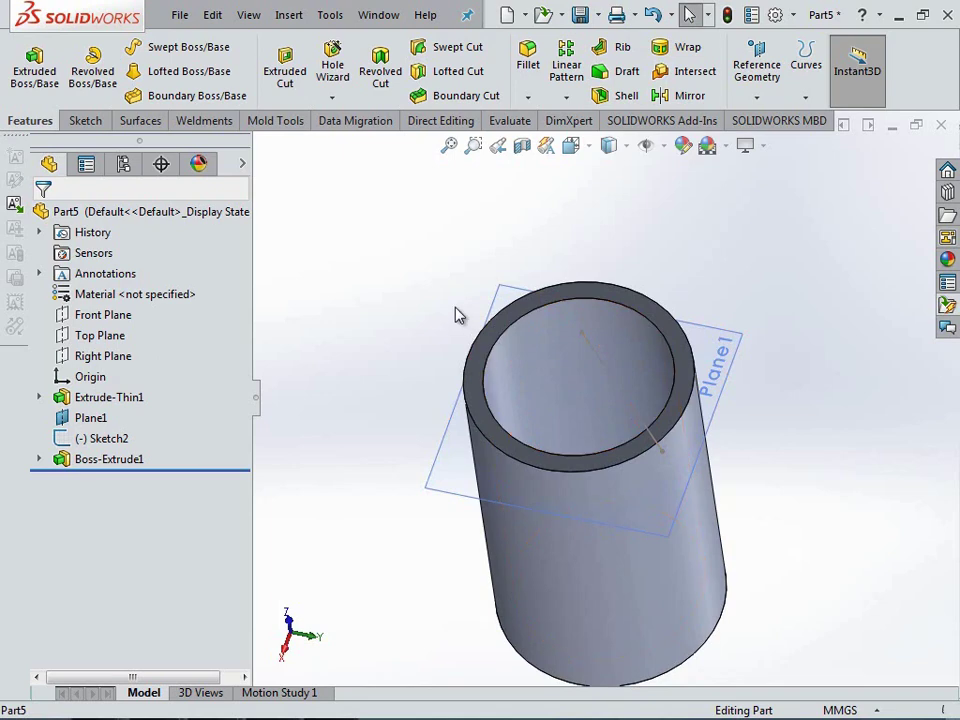
Select Sketch2 in the feature tree as the rib profile
left_click(622, 50)
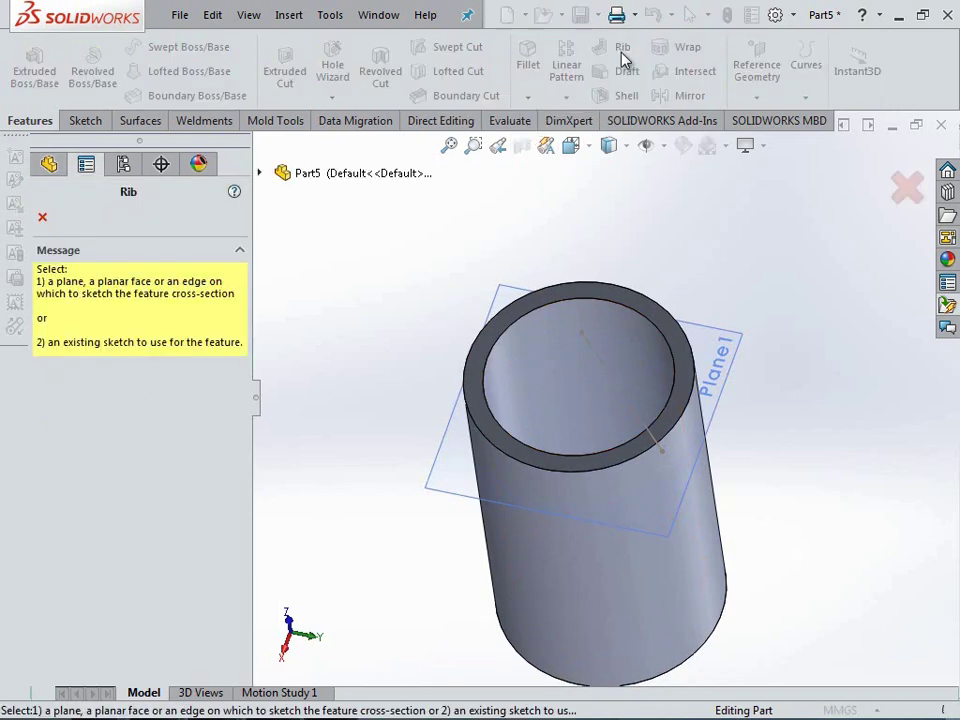
left_click(42, 217)
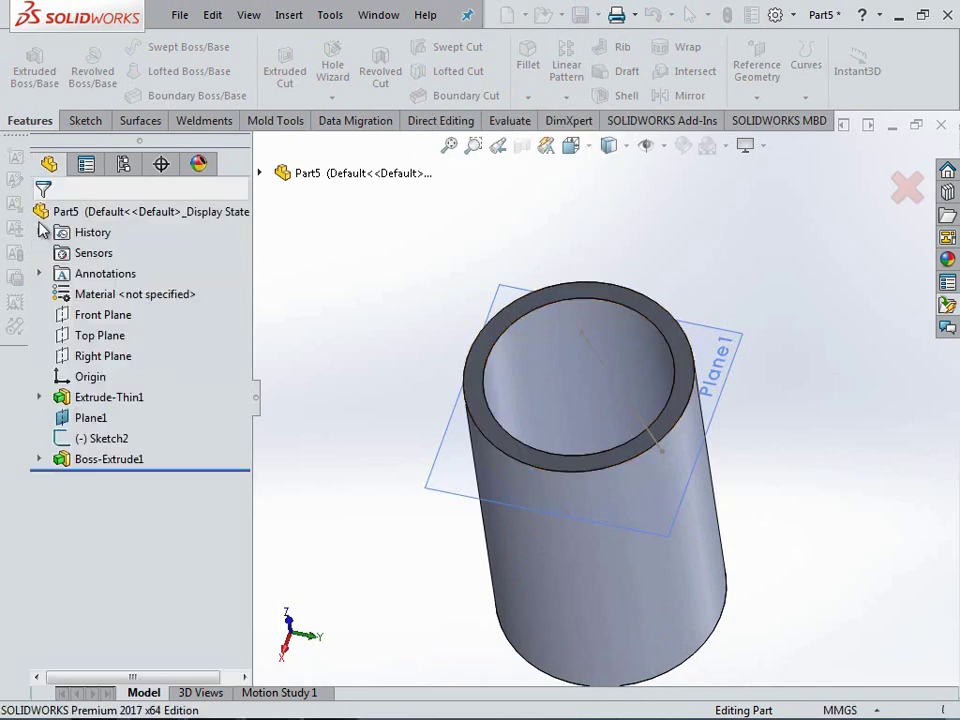
left_click(76, 438)
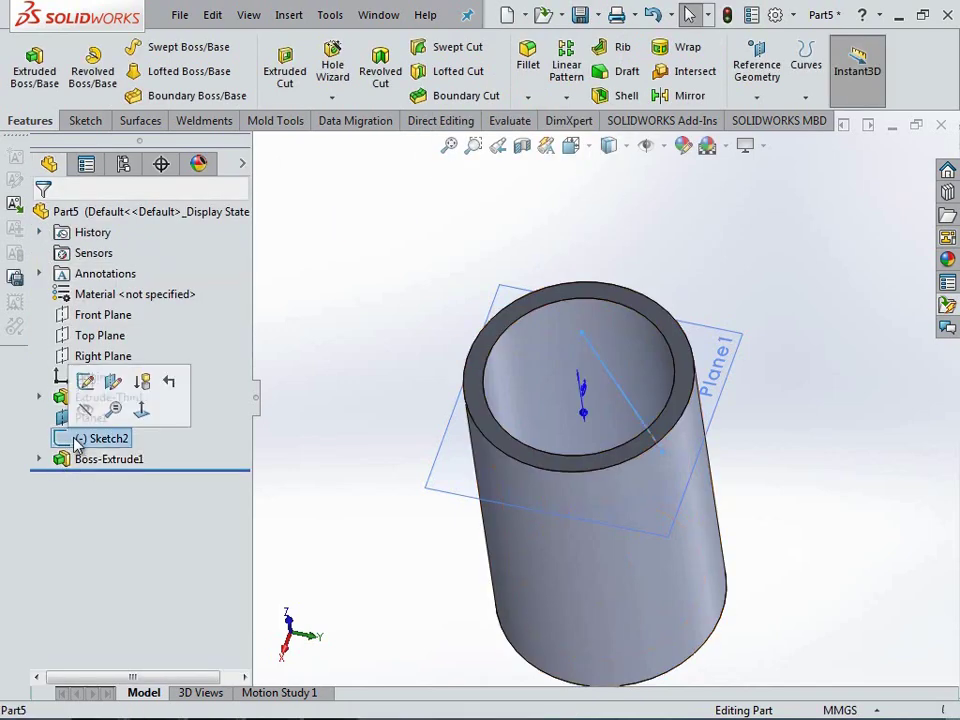
Build a 10 mm Both Sides rib from Sketch2 inside the cylinder
left_click(621, 52)
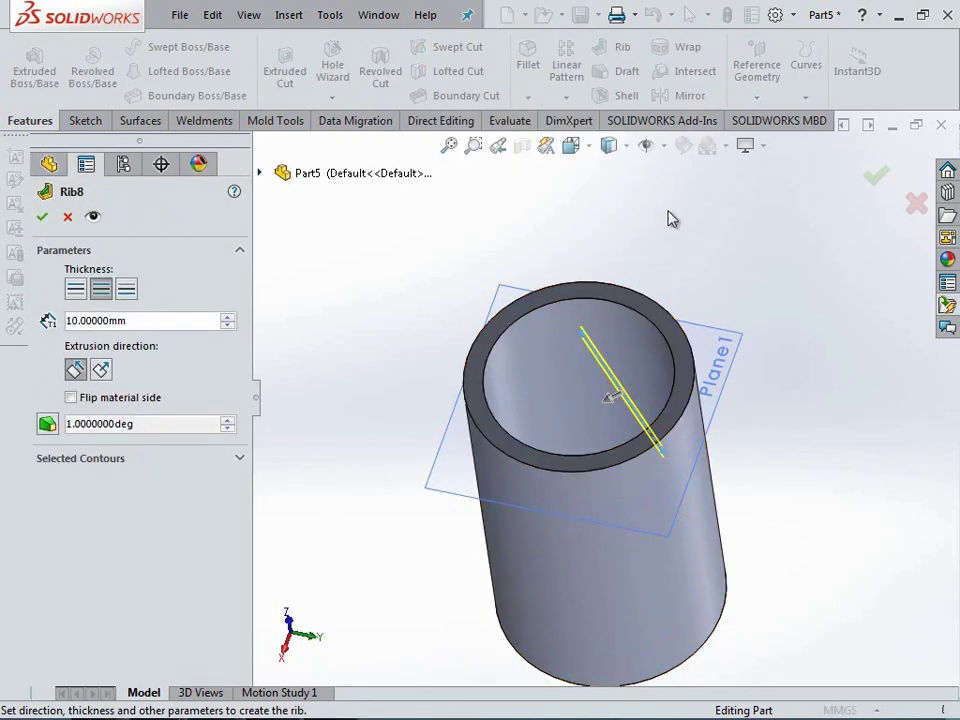
middle_click_drag(672, 219, 626, 208)
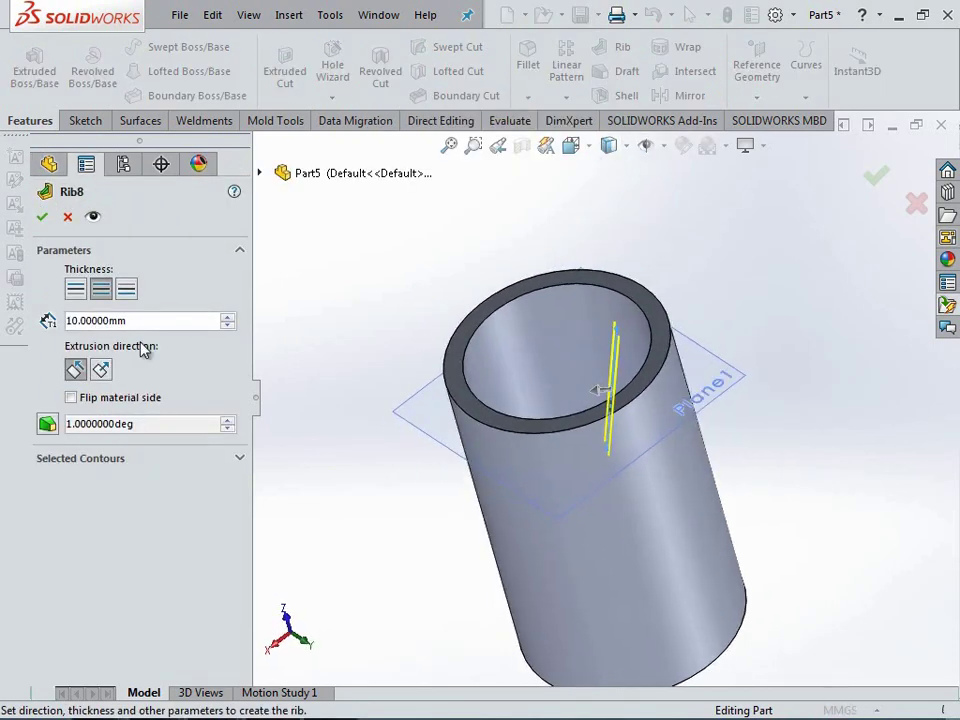
middle_click_drag(791, 231, 703, 249)
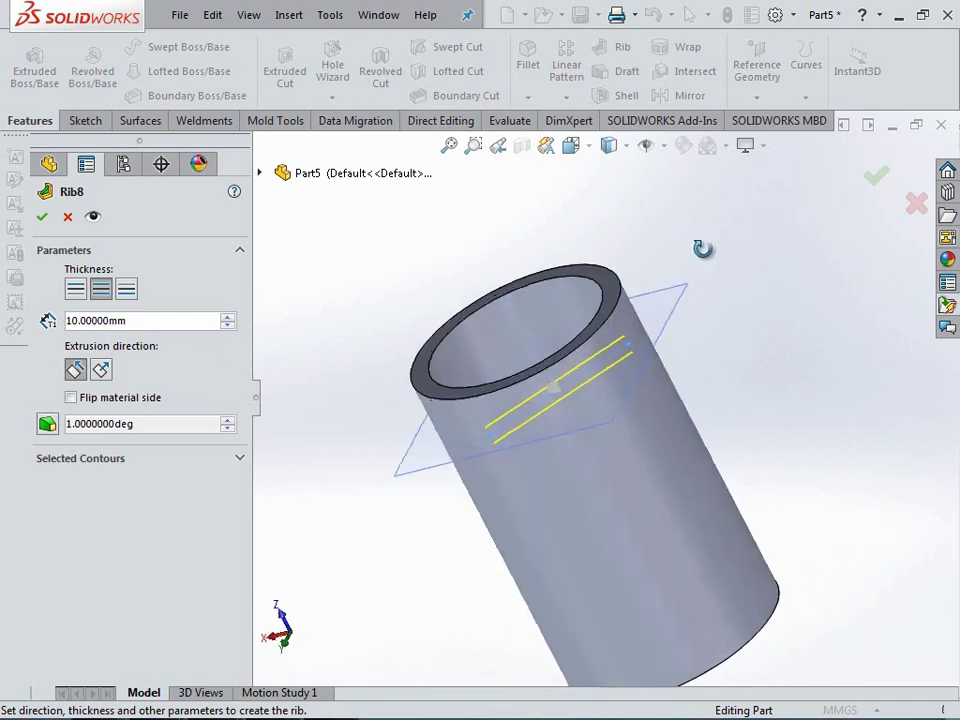
scroll(585, 452, "down", 2)
scroll(584, 380, "down", 2)
scroll(578, 360, "down", 2)
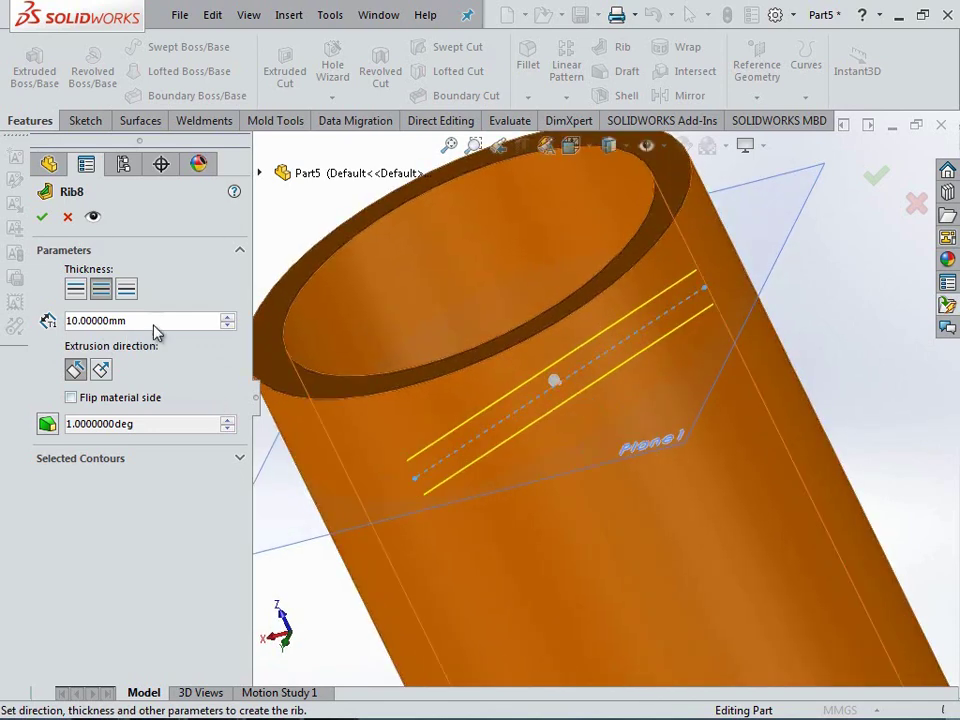
scroll(560, 425, "up", 2)
mouse_move(574, 435)
middle_mouse_down()
mouse_move(611, 375)
mouse_move(656, 398)
mouse_move(654, 422)
middle_mouse_up()
scroll(495, 386, "up", 3)
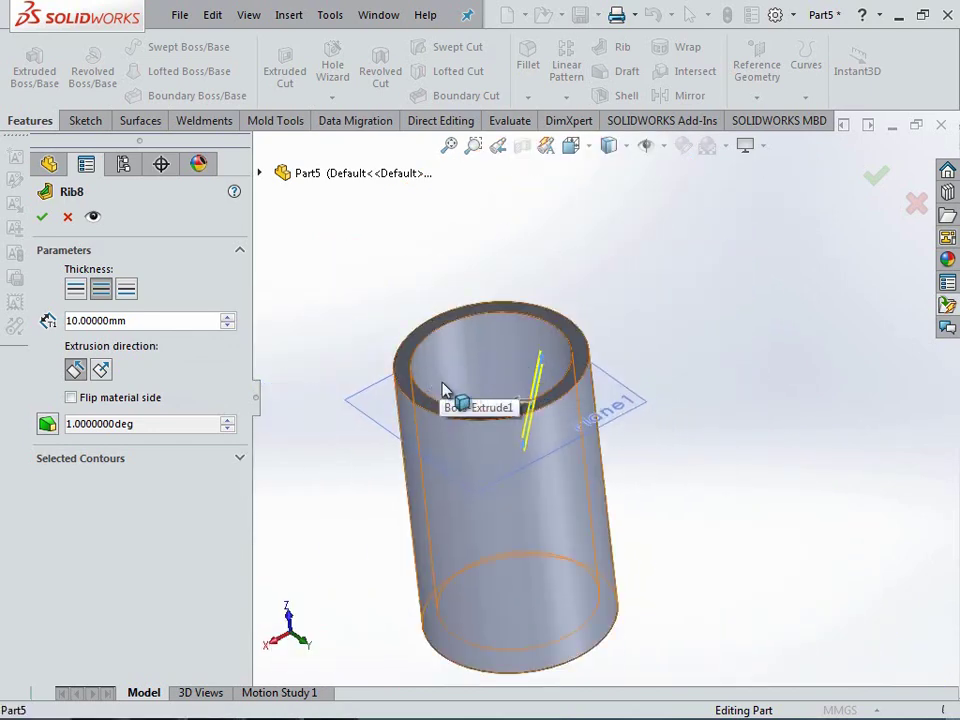
left_click(41, 218)
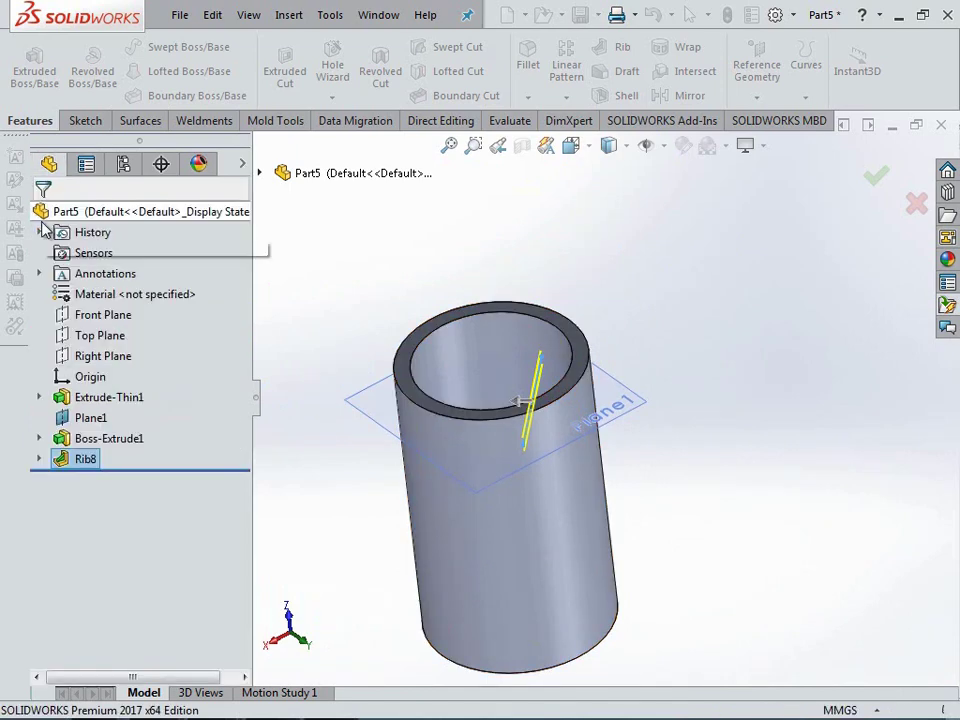
mouse_move(610, 282)
middle_mouse_down()
mouse_move(596, 321)
mouse_move(615, 371)
mouse_move(606, 334)
middle_mouse_up()
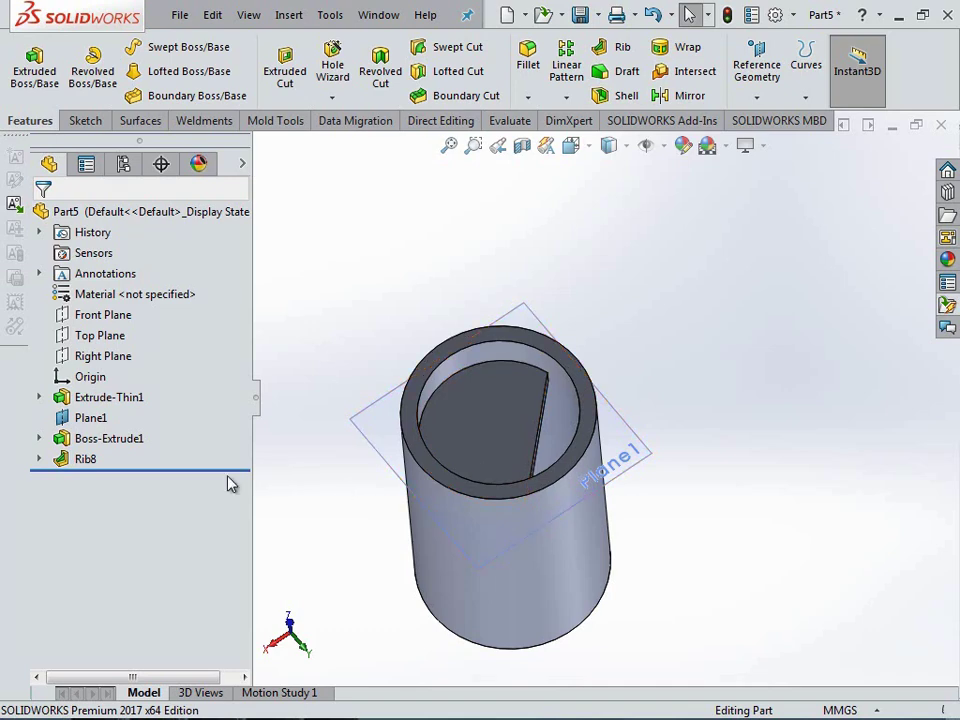
Edit Rib8, rebuild it unchanged, and inspect the rib from above
right_click(70, 462)
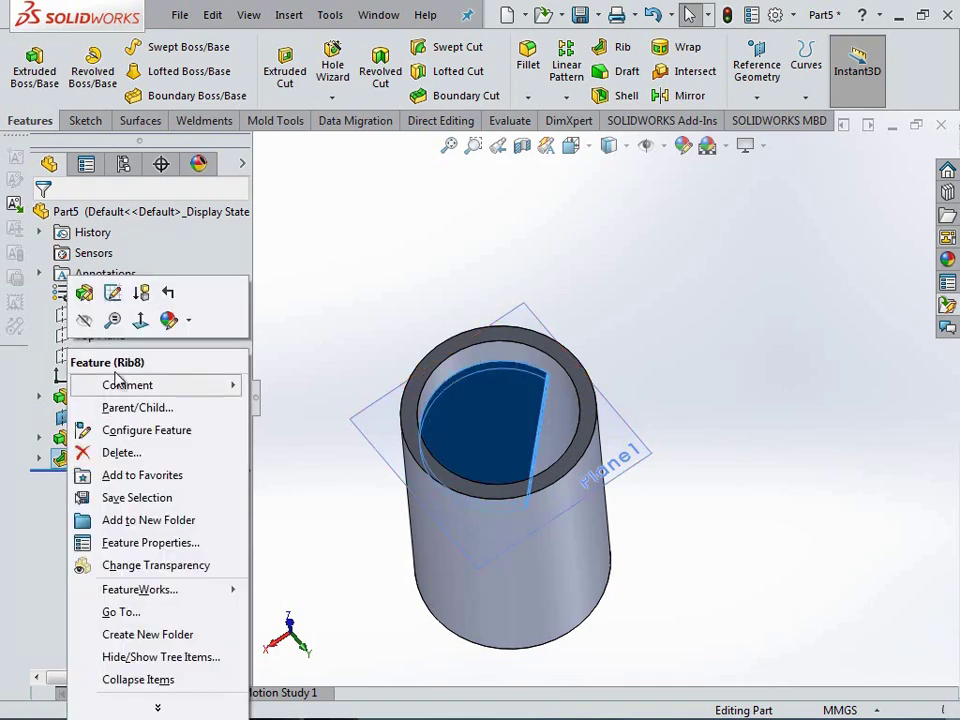
left_click(85, 292)
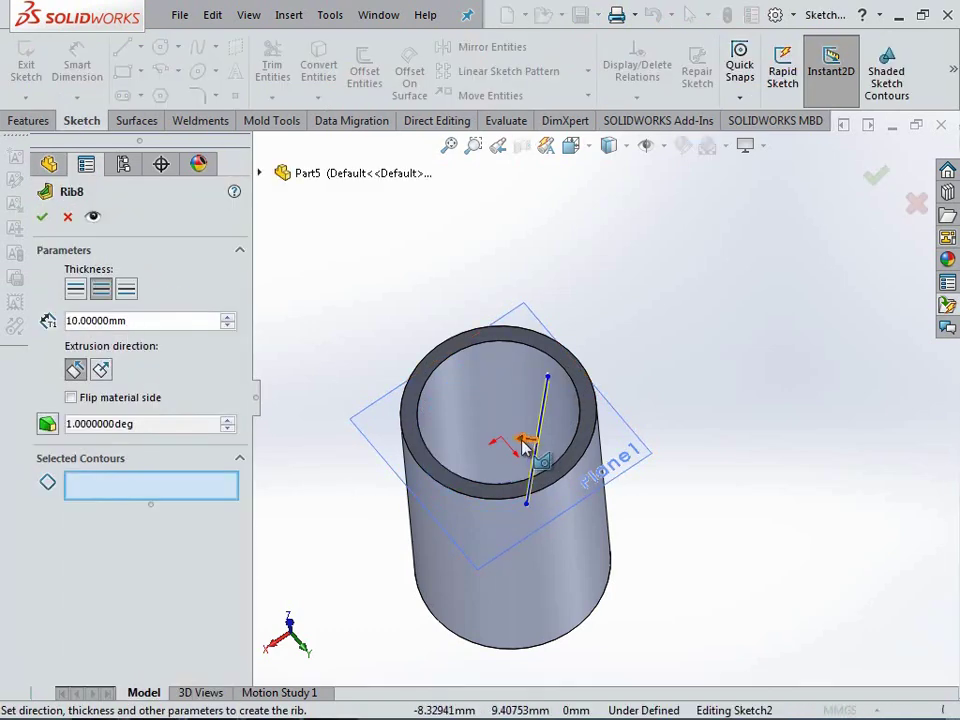
left_click(42, 217)
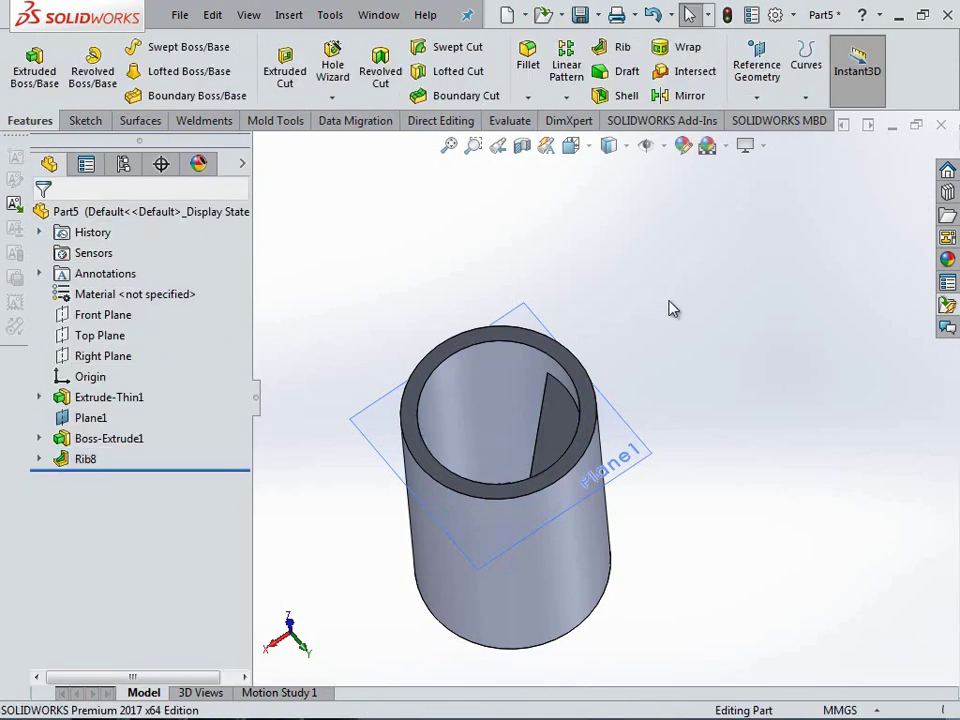
mouse_move(672, 309)
middle_mouse_down()
mouse_move(810, 199)
mouse_move(776, 339)
mouse_move(767, 332)
middle_mouse_up()
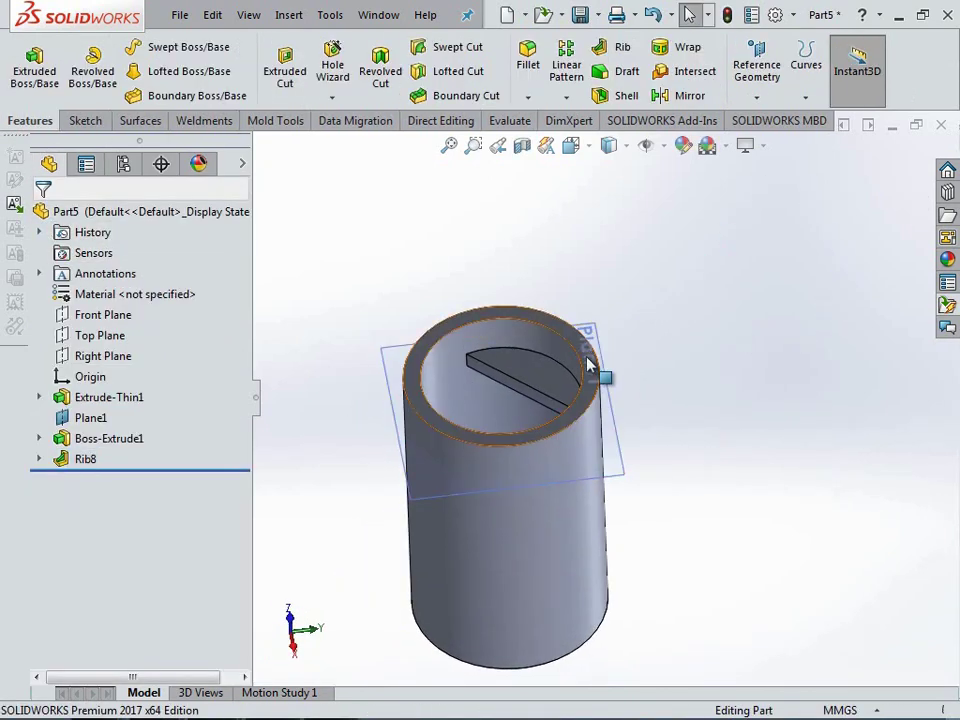
scroll(656, 414, "down", 3)
scroll(746, 407, "up", 3)
mouse_move(746, 407)
middle_mouse_down()
mouse_move(723, 347)
mouse_move(739, 401)
middle_mouse_up()
scroll(770, 441, "down", 2)
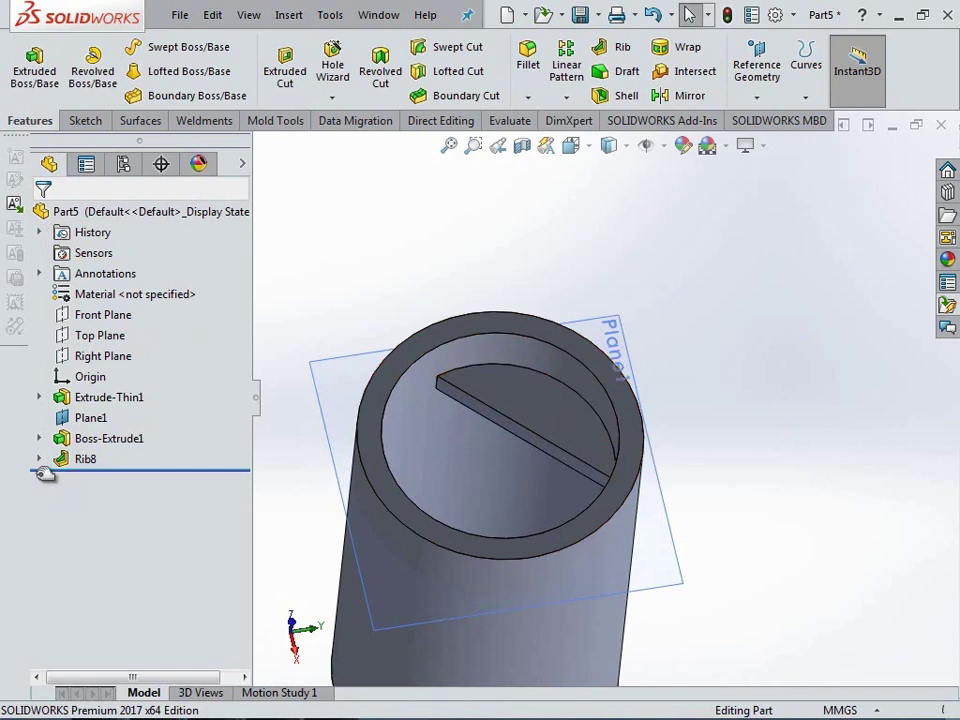
Reopen Rib8, toggle material side and extrusion direction, and raise thickness to 20 mm
right_click(80, 460)
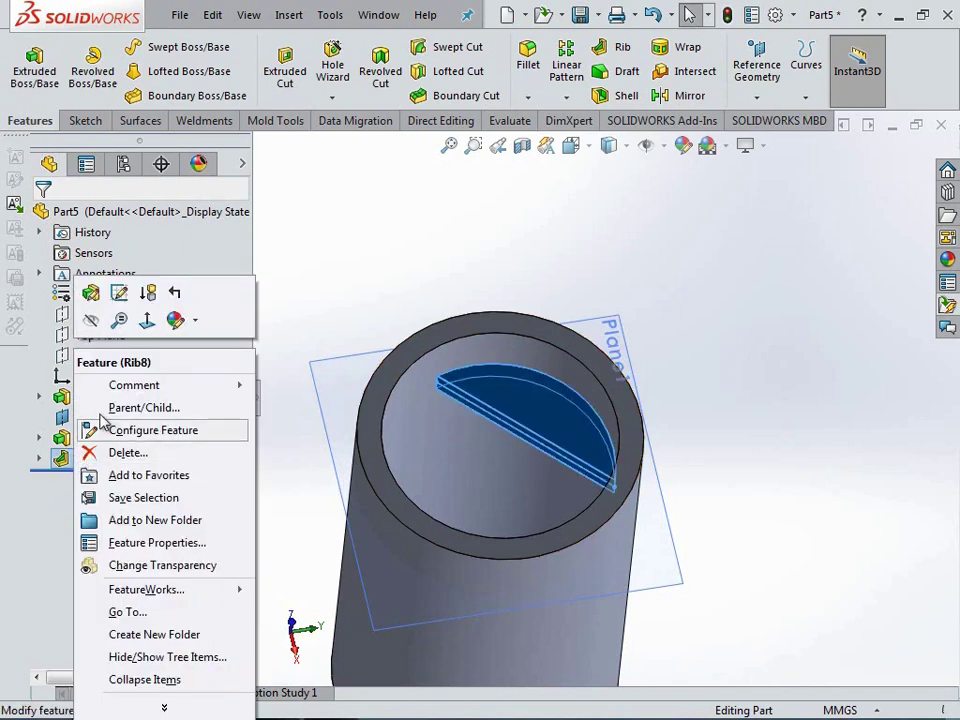
left_click(90, 293)
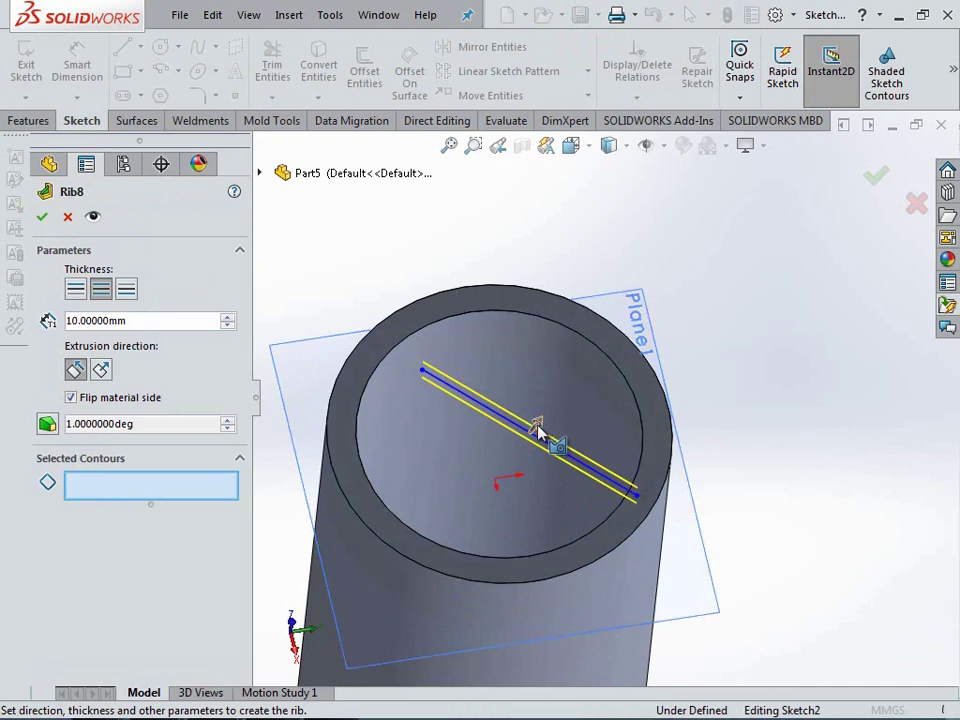
left_click(536, 424)
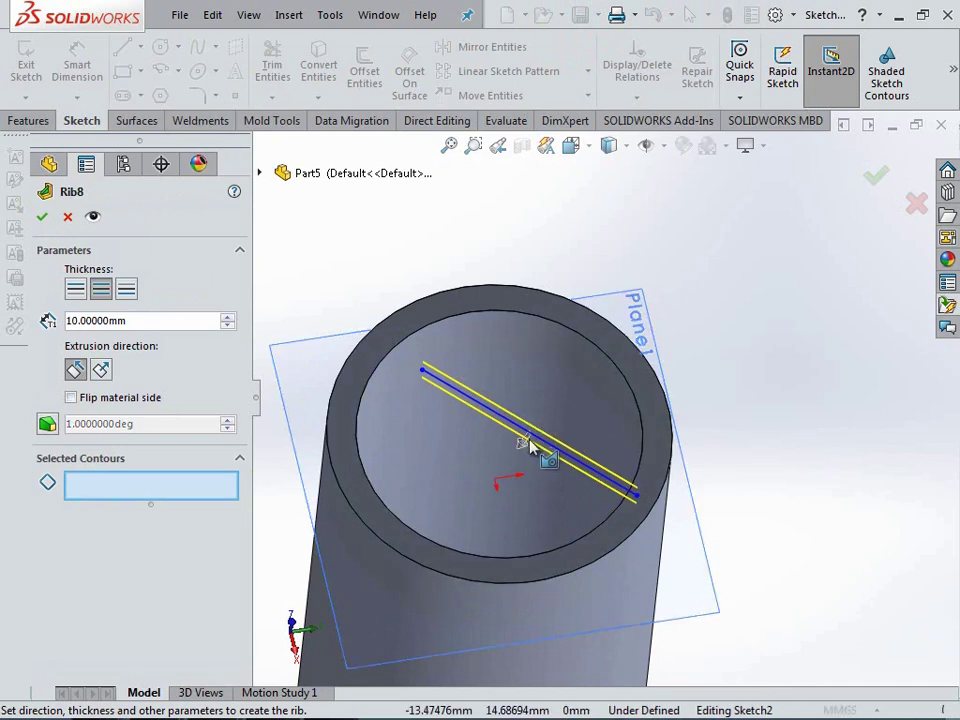
left_click(524, 445)
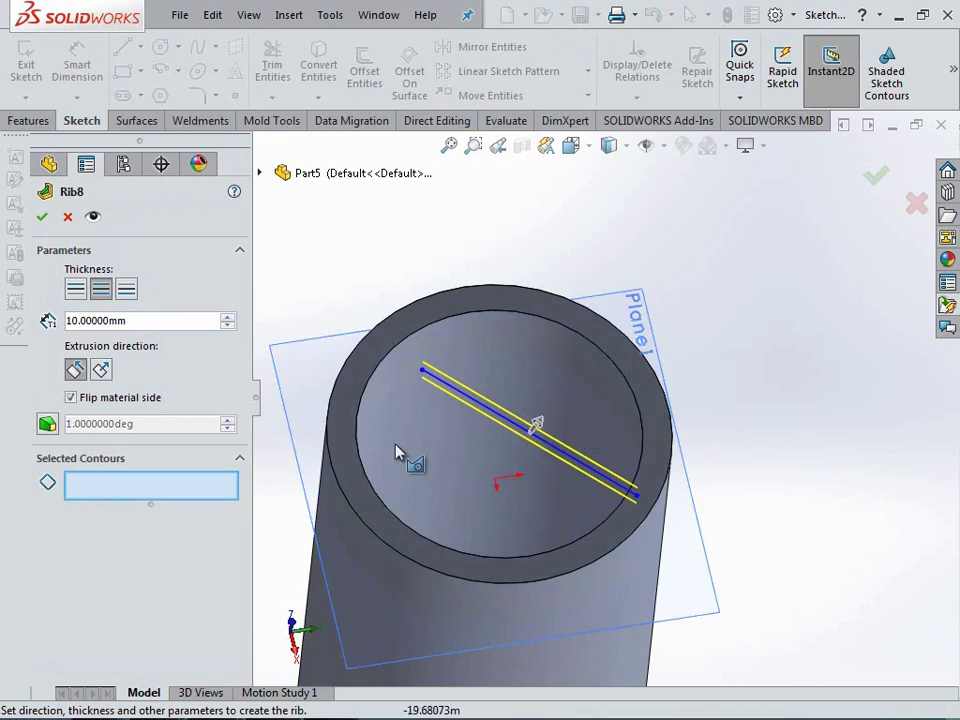
left_click(104, 371)
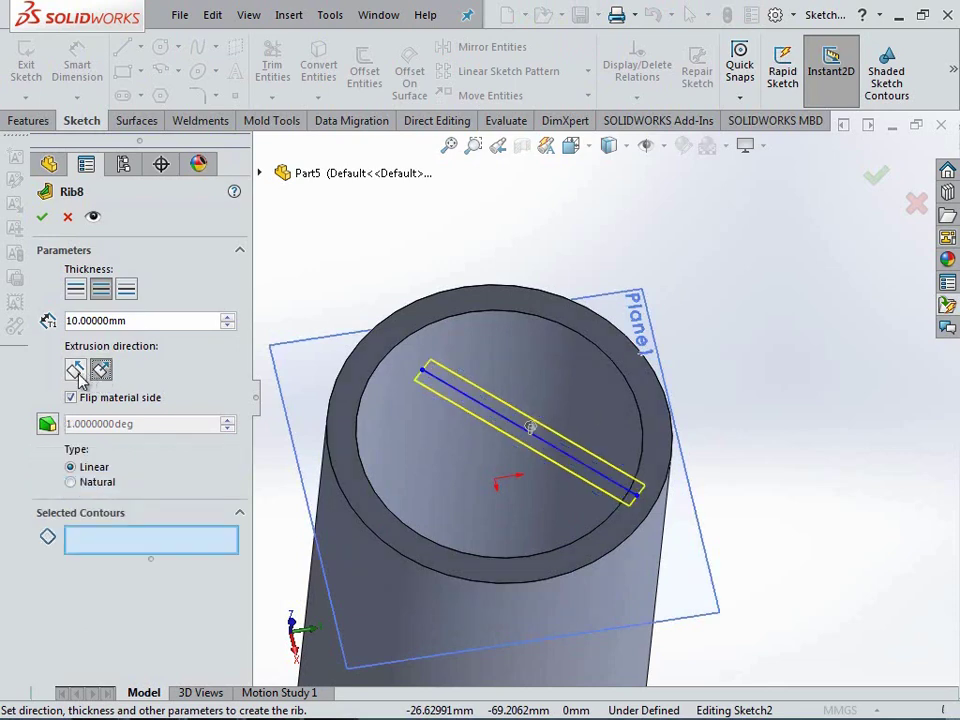
left_click(76, 371)
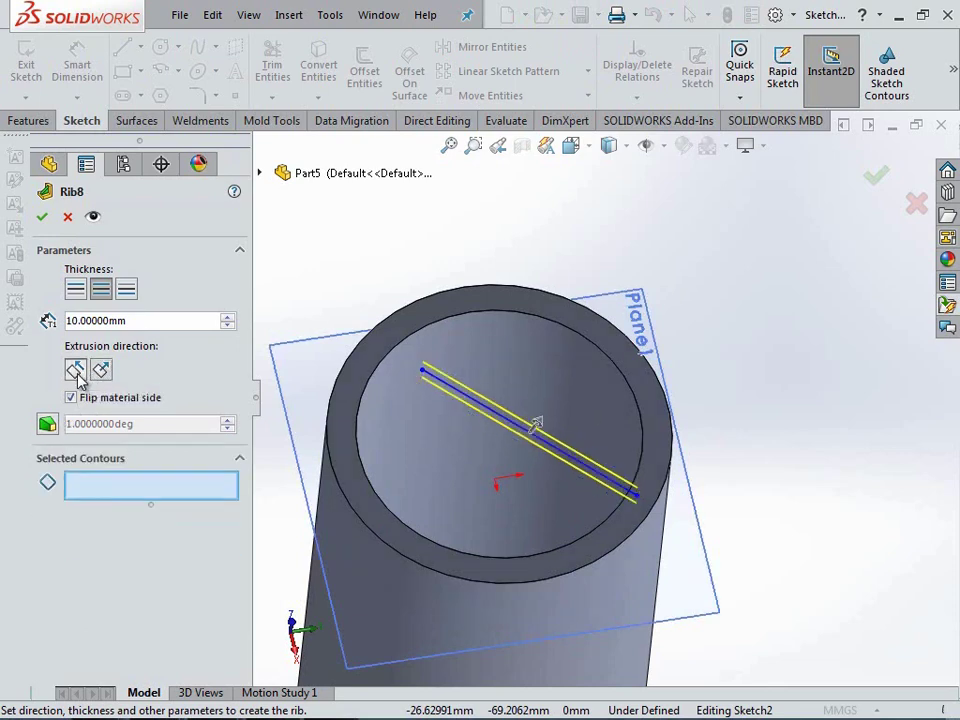
left_click(228, 316)
mouse_move(332, 268)
middle_mouse_down()
mouse_move(450, 158)
mouse_move(294, 264)
middle_mouse_up()
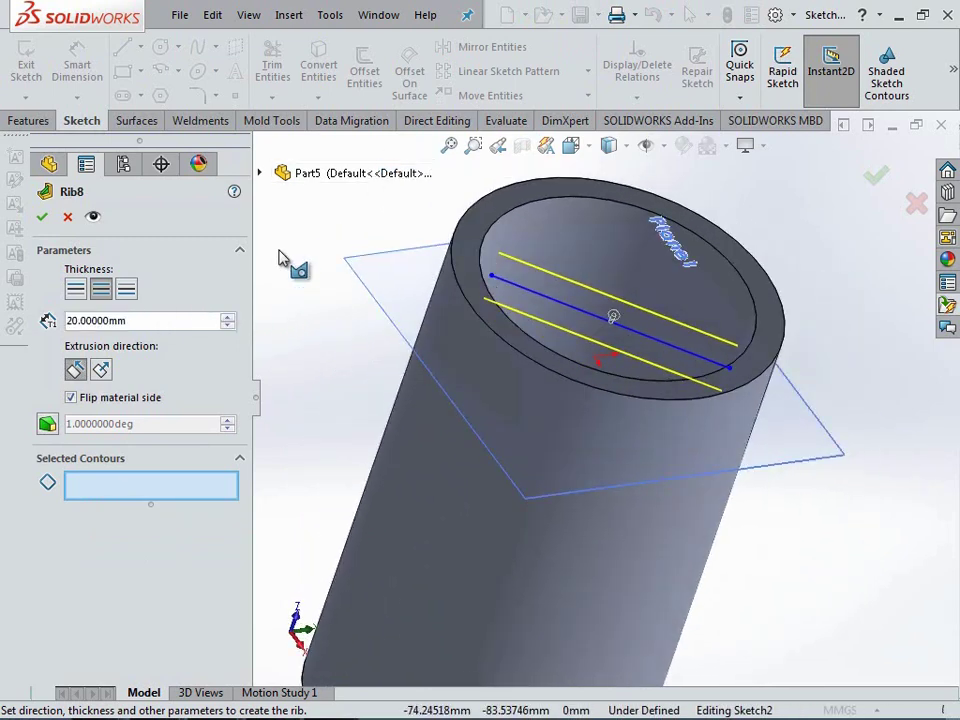
Make Rib8 one-sided on the flipped side at 70 mm thickness and apply it
left_click(80, 290)
left_click(127, 290)
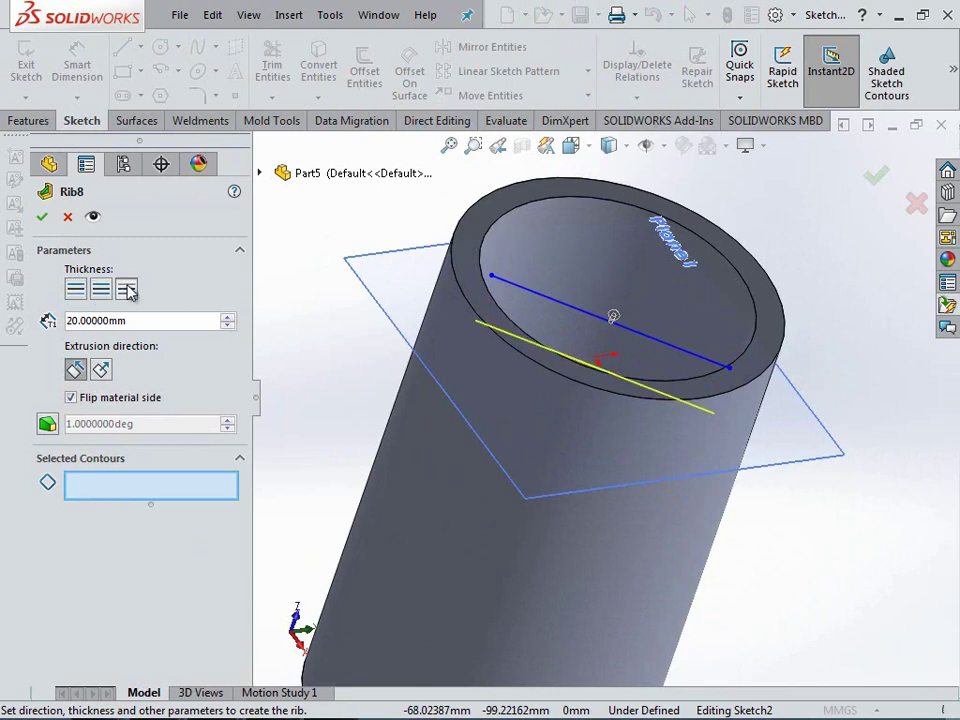
left_click(227, 320)
left_click(227, 320)
left_click(227, 320)
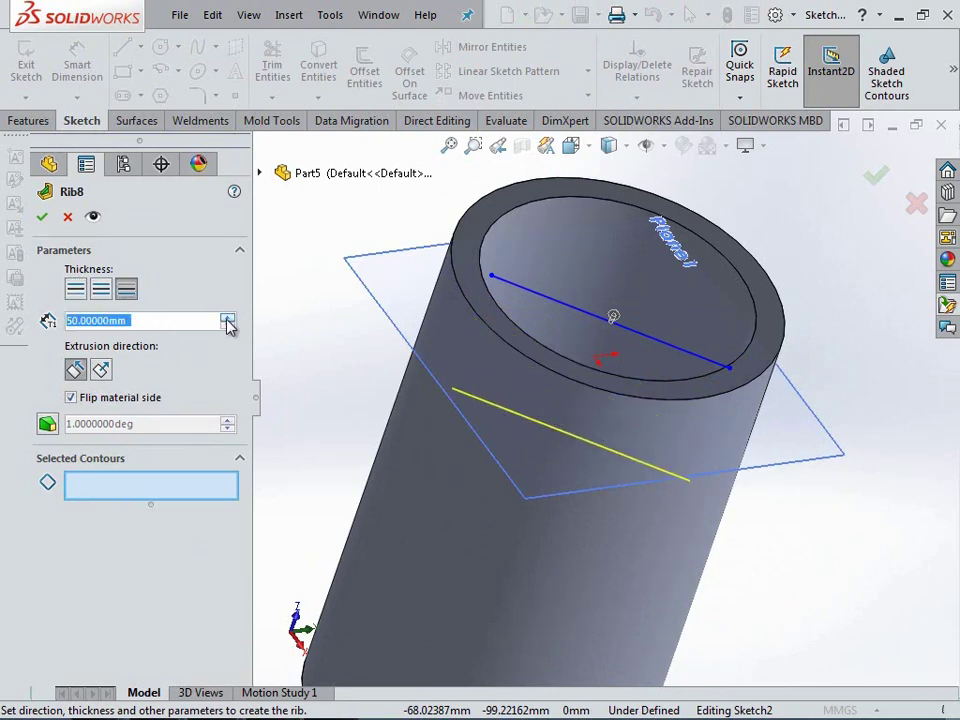
left_click(227, 320)
left_click(227, 320)
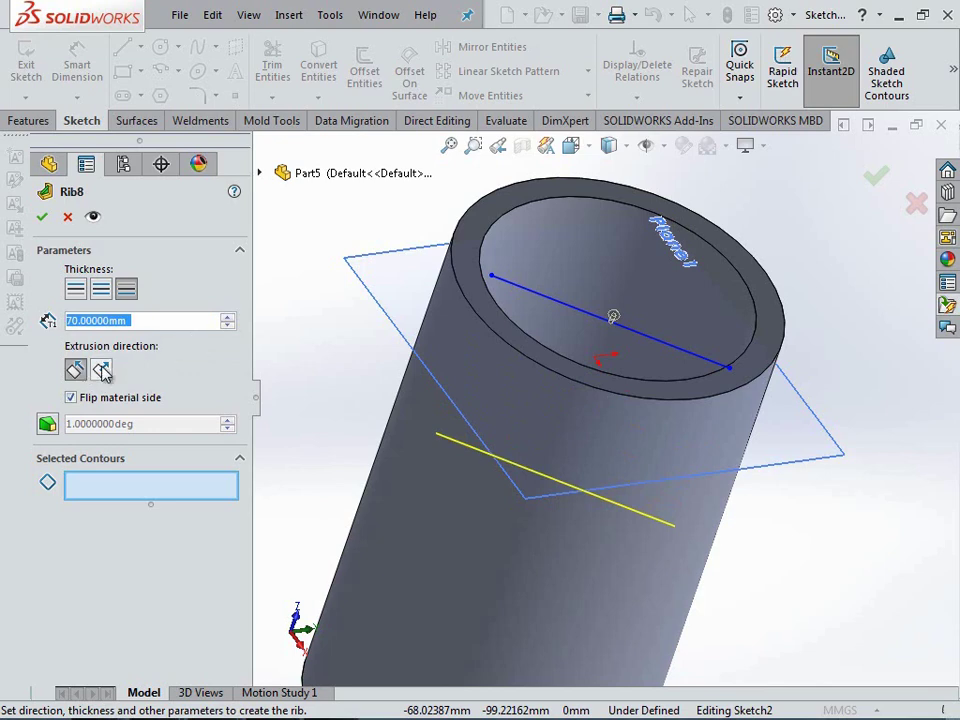
mouse_move(407, 306)
middle_mouse_down()
mouse_move(334, 280)
mouse_move(350, 293)
middle_mouse_up()
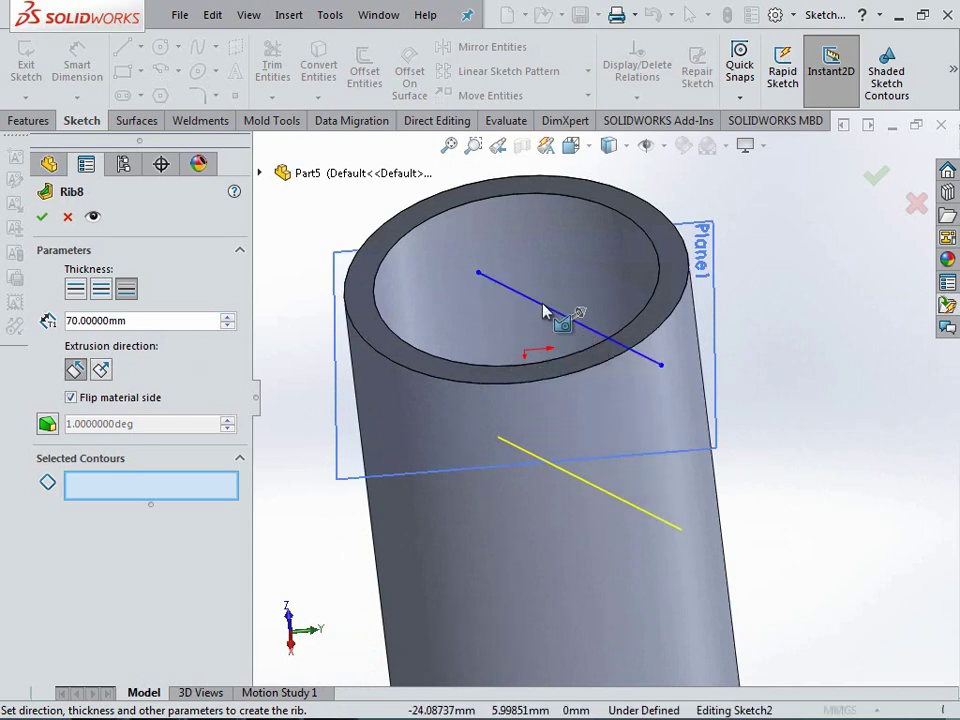
left_click(42, 218)
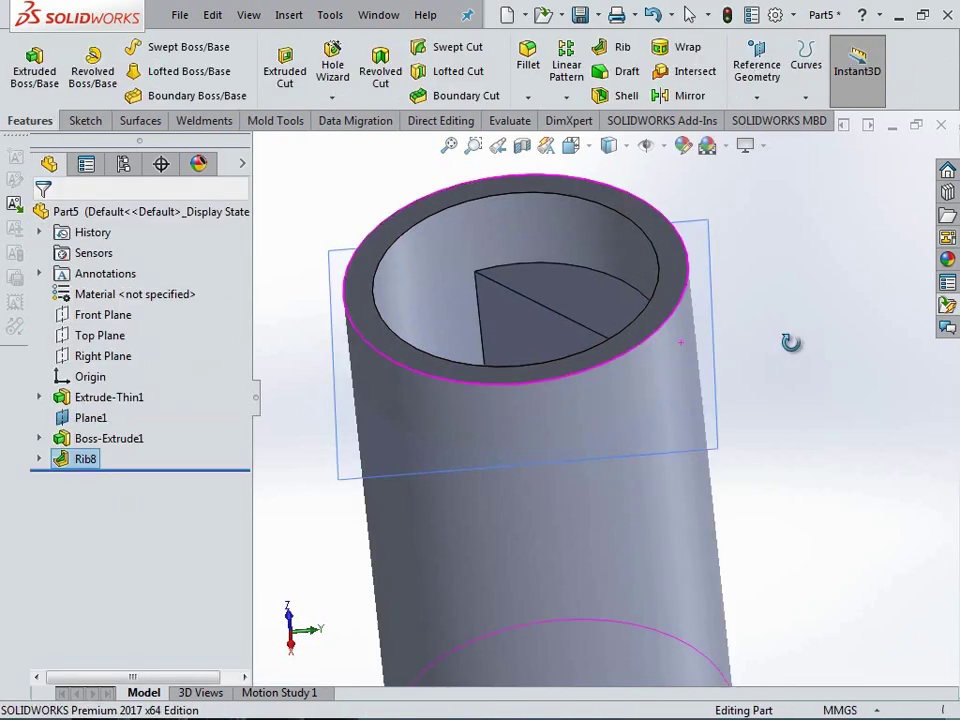
Orbit and zoom to inspect the finished rib inside the tube from above
mouse_move(790, 343)
middle_mouse_down()
mouse_move(810, 446)
mouse_move(797, 388)
mouse_move(797, 437)
mouse_move(842, 437)
mouse_move(808, 373)
mouse_move(795, 422)
mouse_move(797, 391)
middle_mouse_up()
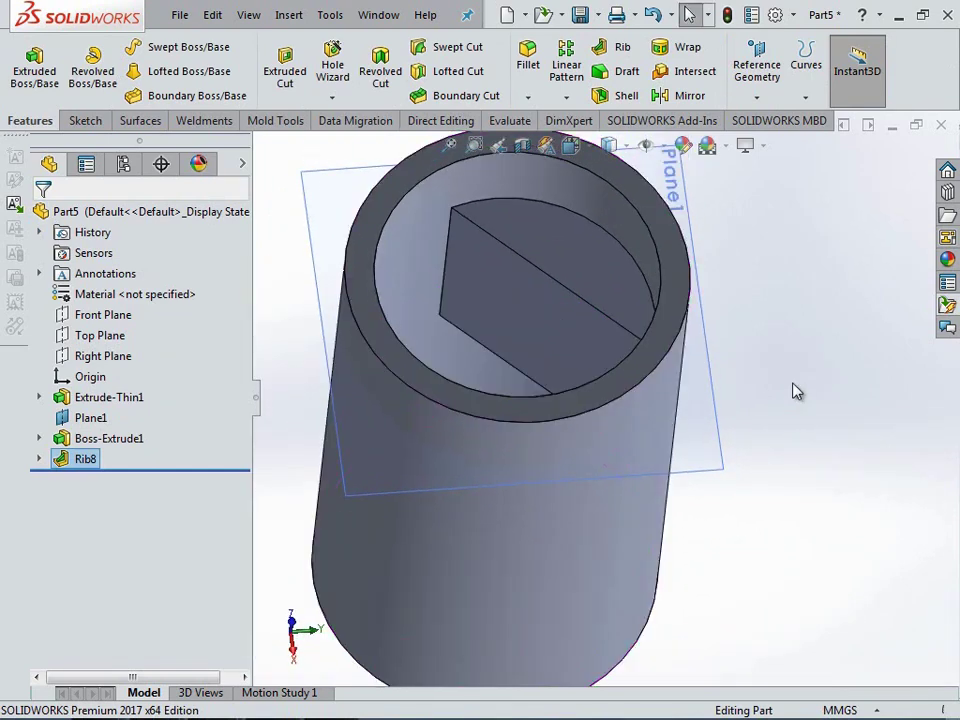
scroll(625, 380, "up", 2)
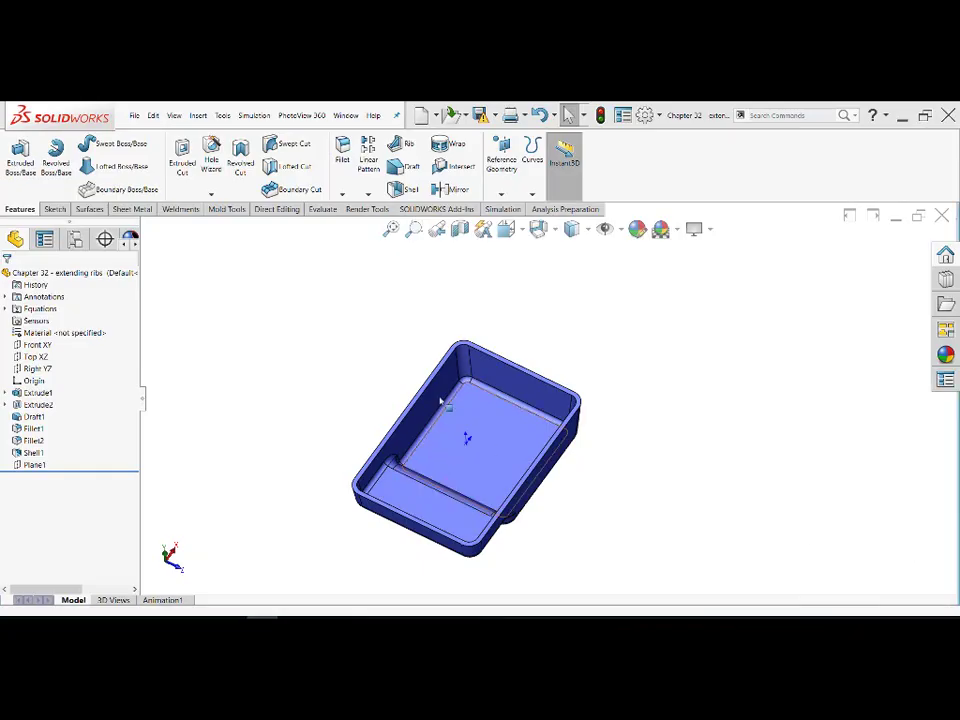
Orbit the tray, then view the left pocket's floor face Normal To
middle_click_drag(422, 484, 548, 456)
scroll(486, 478, "up", 3)
mouse_move(486, 478)
middle_mouse_down()
mouse_move(516, 481)
mouse_move(531, 574)
mouse_move(536, 488)
middle_mouse_up()
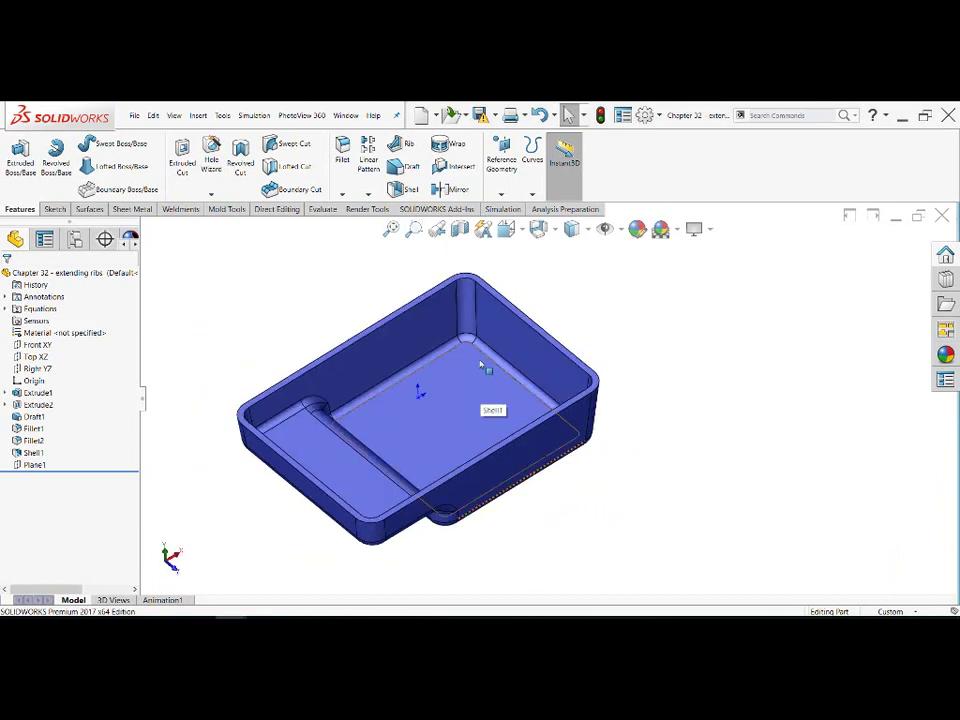
middle_click_drag(522, 346, 507, 399)
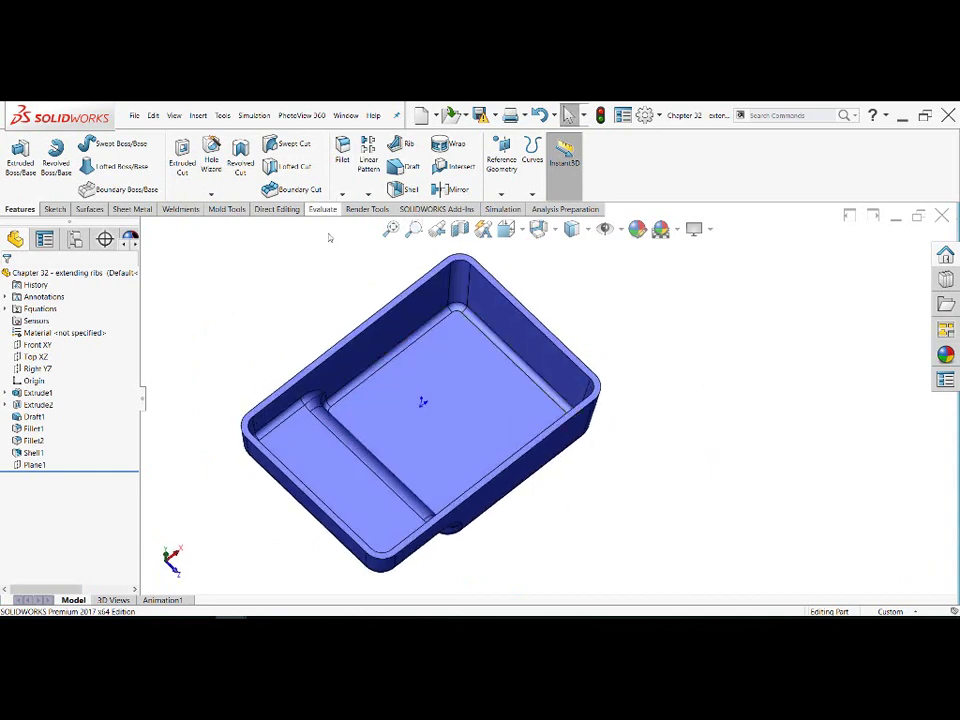
mouse_move(432, 366)
middle_mouse_down()
mouse_move(446, 354)
mouse_move(360, 347)
mouse_move(392, 386)
middle_mouse_up()
scroll(367, 400, "down", 3)
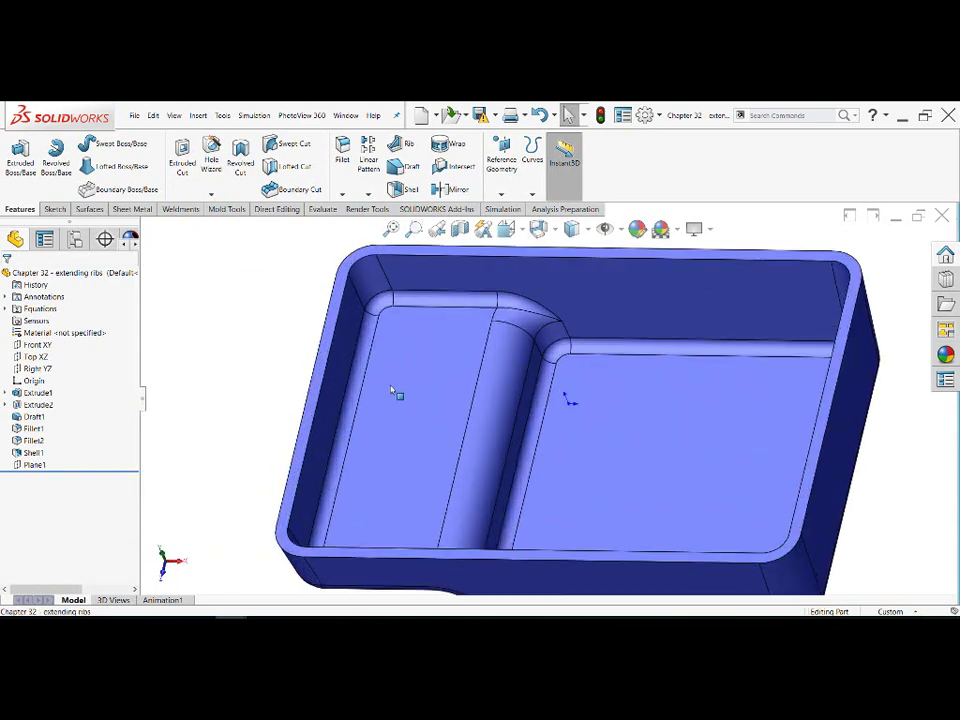
left_click(387, 369)
left_click(478, 358)
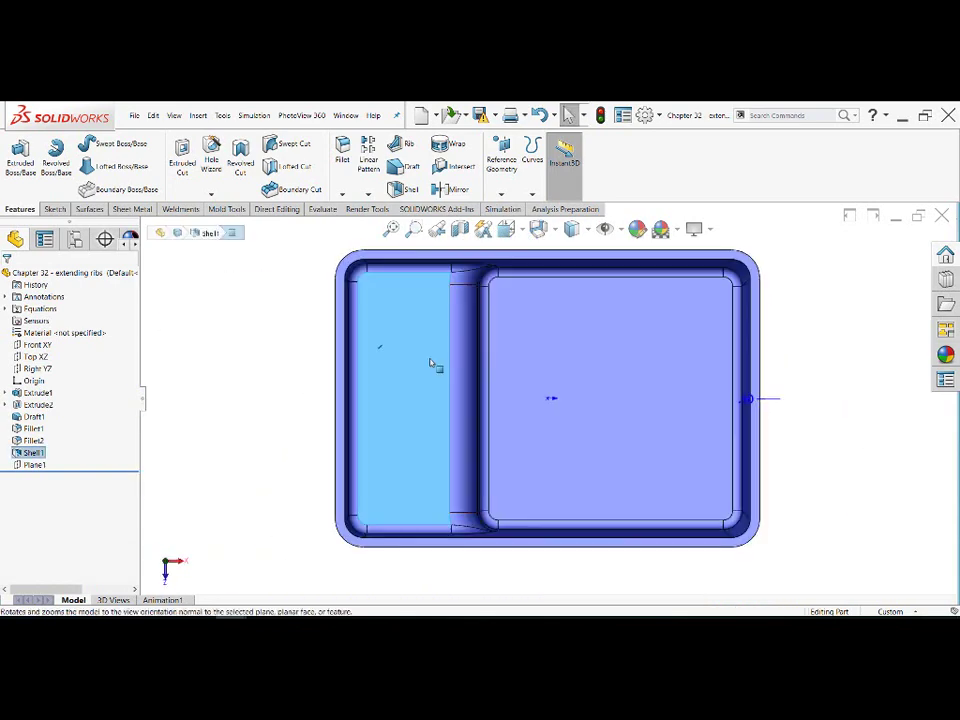
left_click(432, 364)
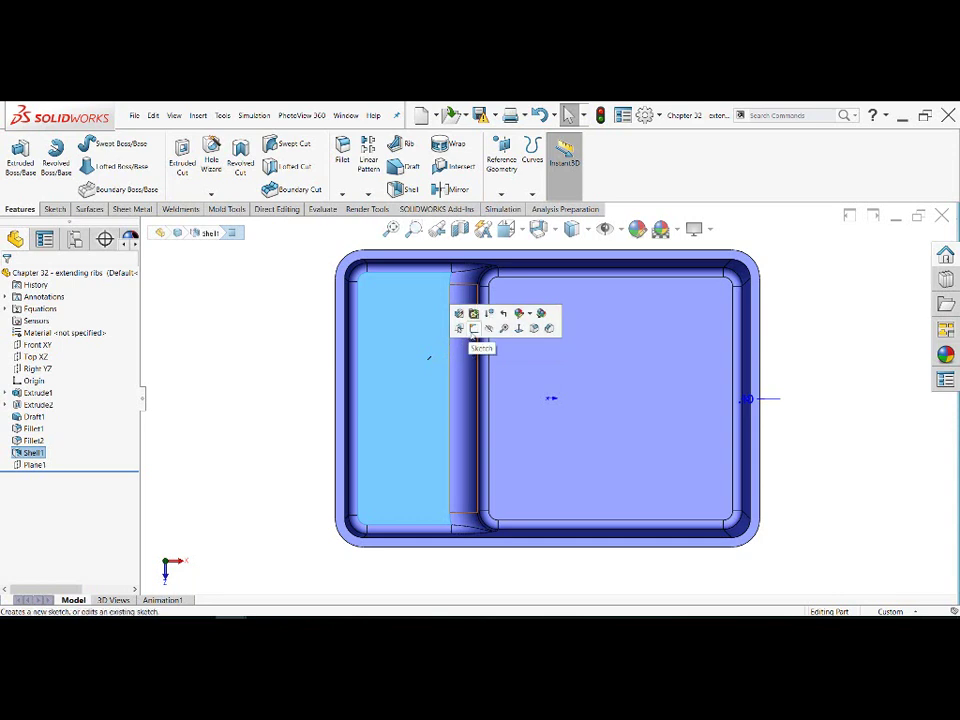
Sketch a circle on the right pocket floor and dimension its diameter to 1.00 in
left_click(474, 329)
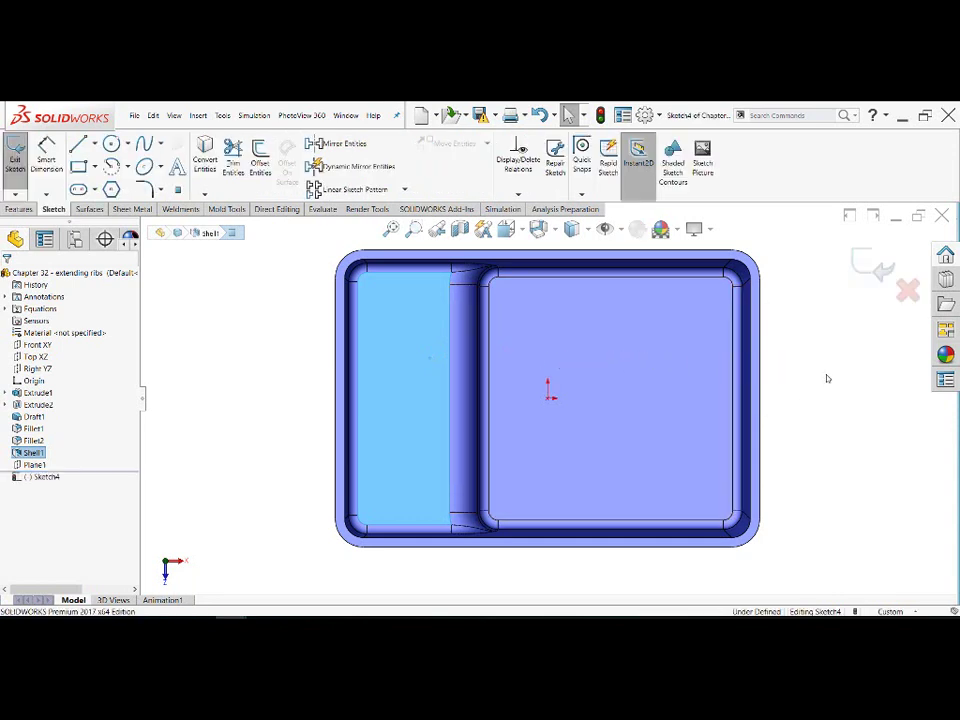
key("c")
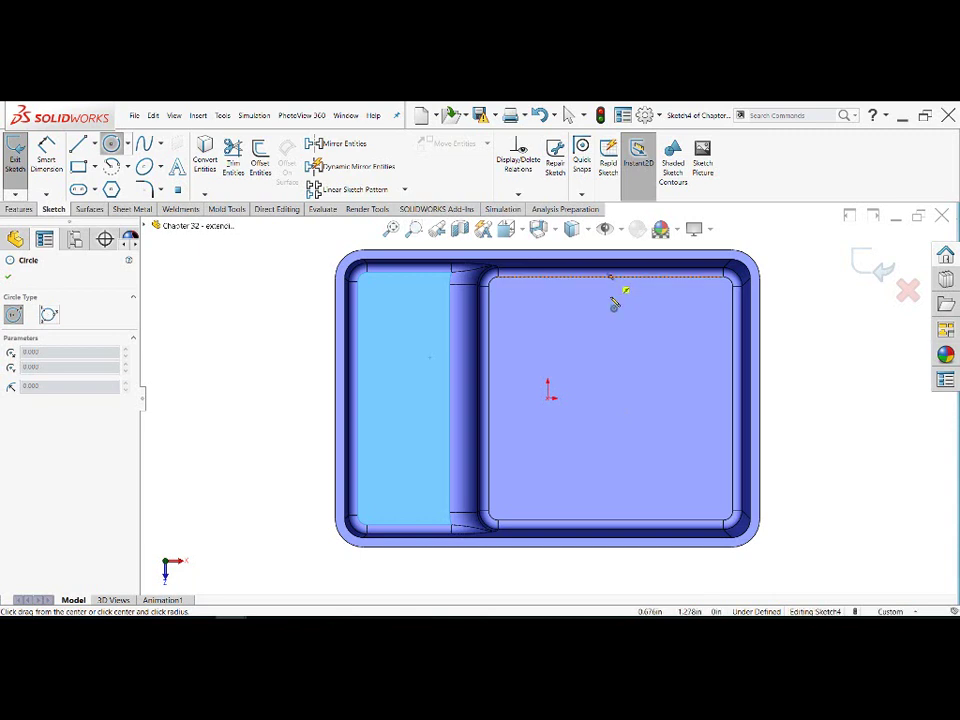
left_click(610, 398)
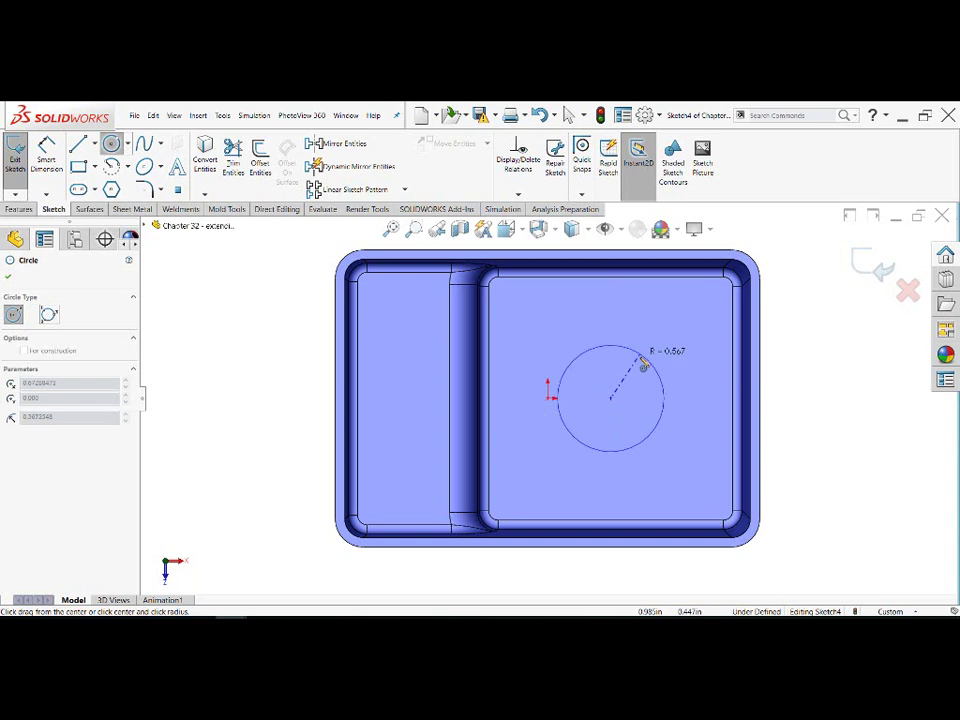
left_click(645, 367)
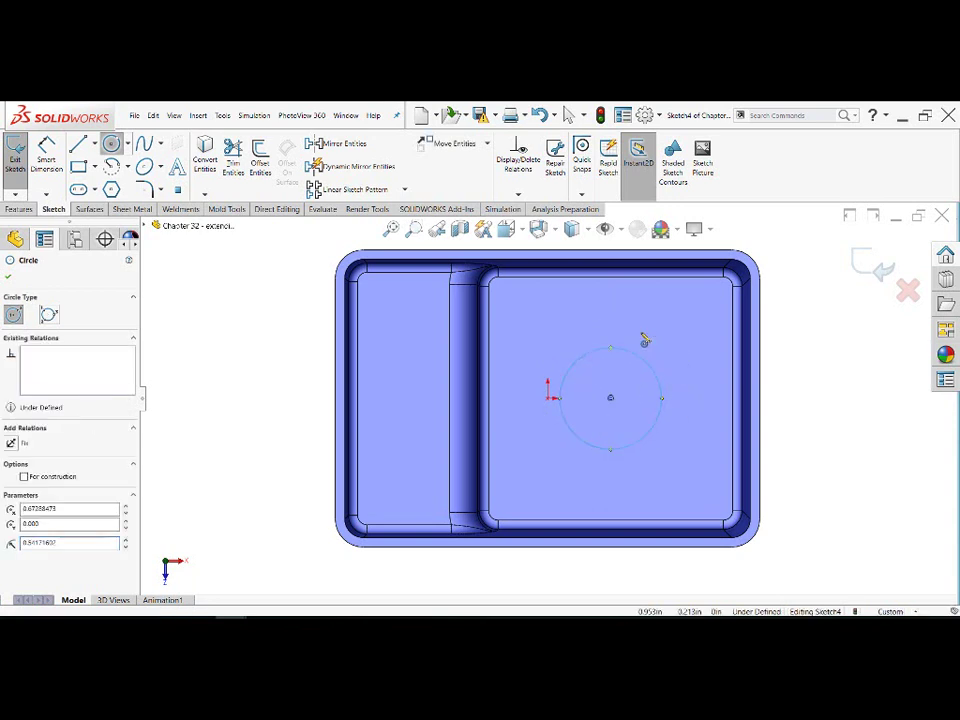
key("d")
left_click(640, 360)
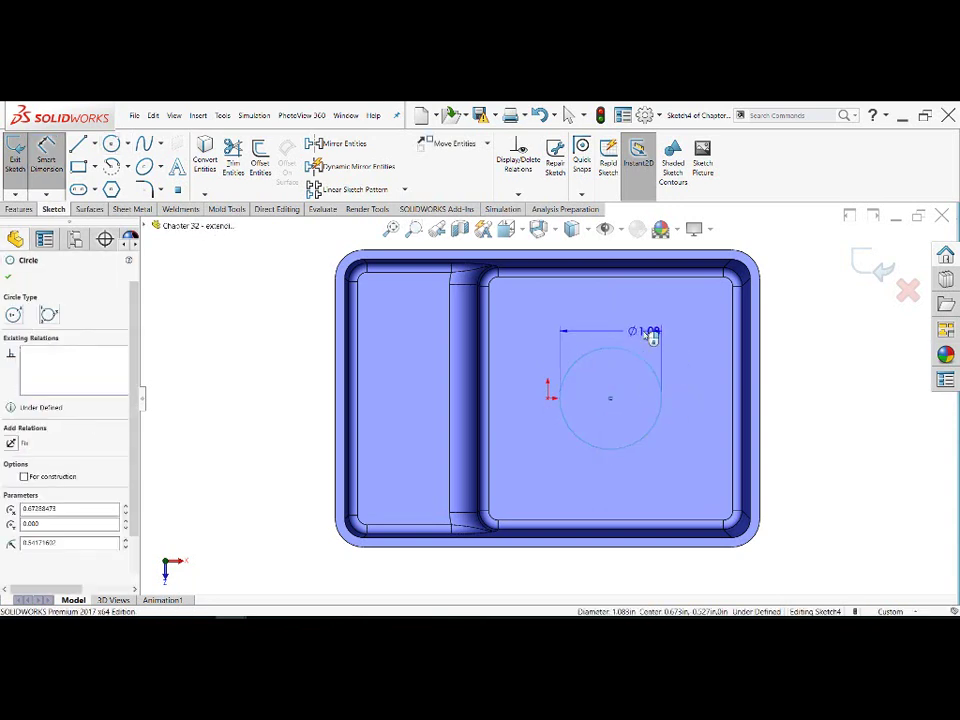
left_click(650, 335)
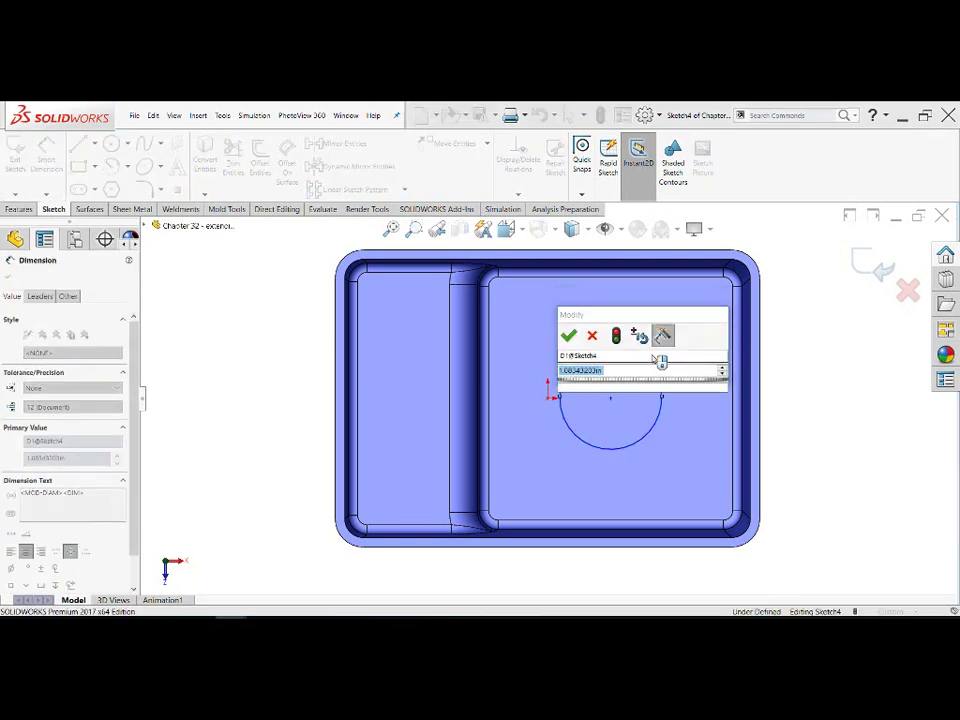
type("1")
key("Return")
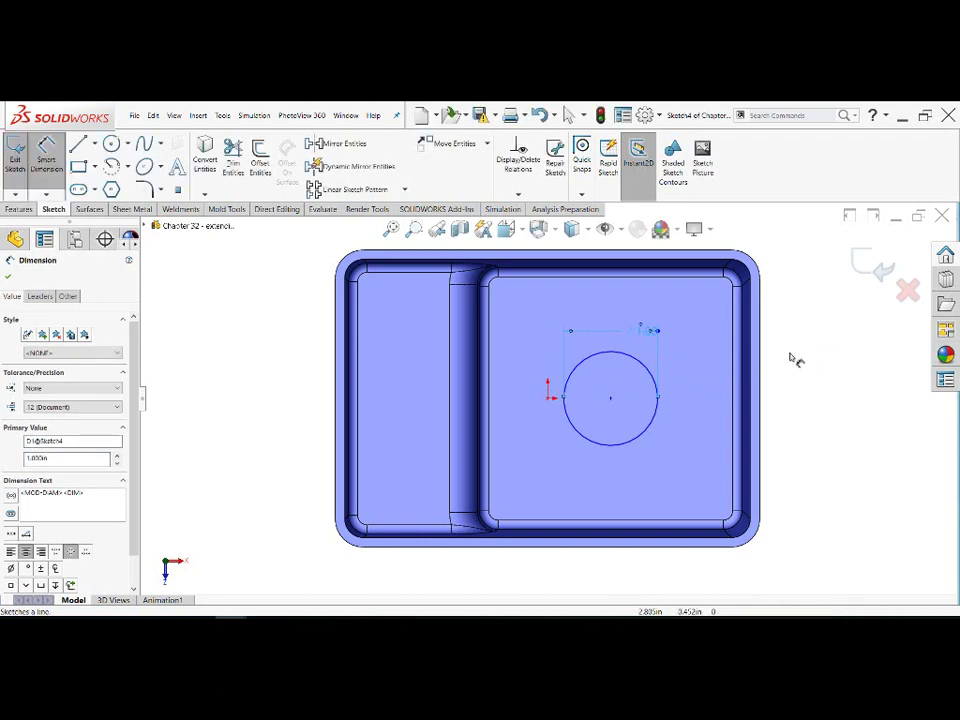
Draw a horizontal line out from the circle's right edge
key("l")
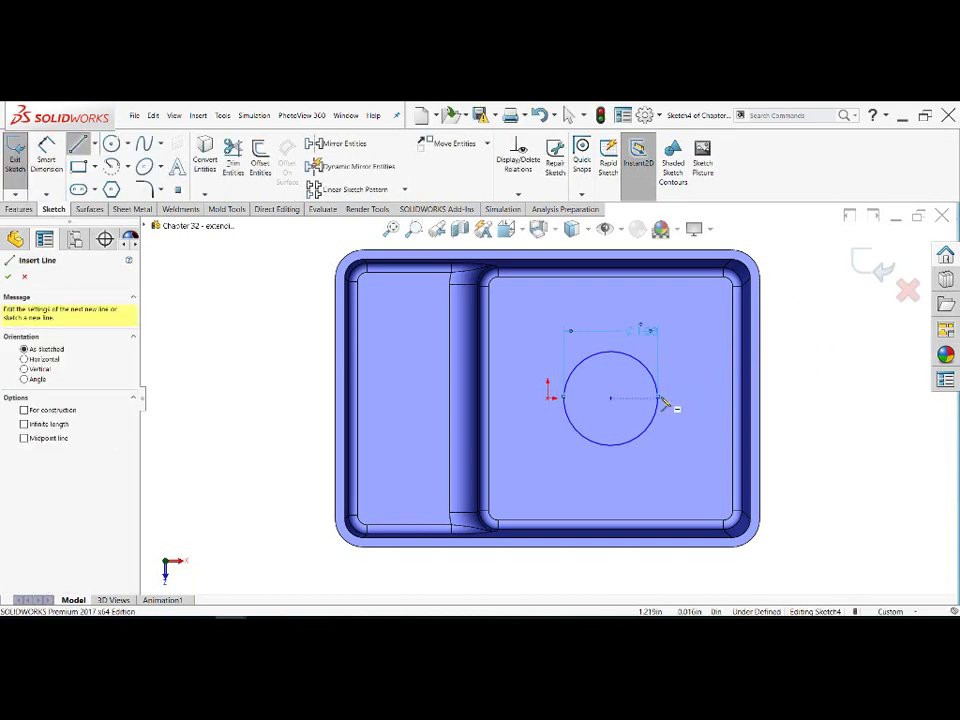
left_click(667, 399)
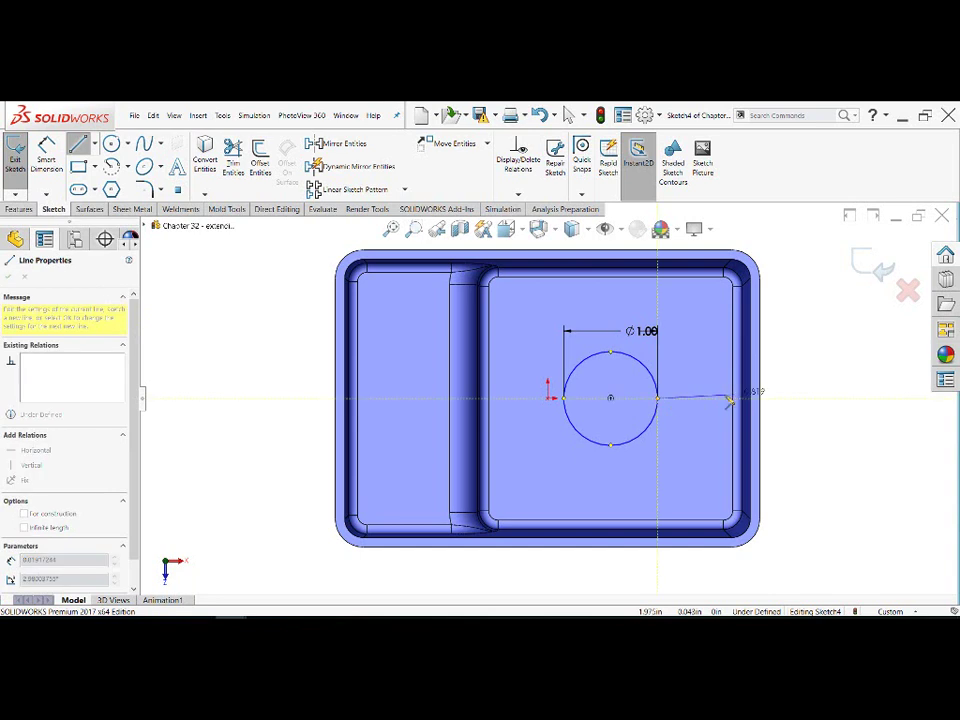
left_click(712, 399)
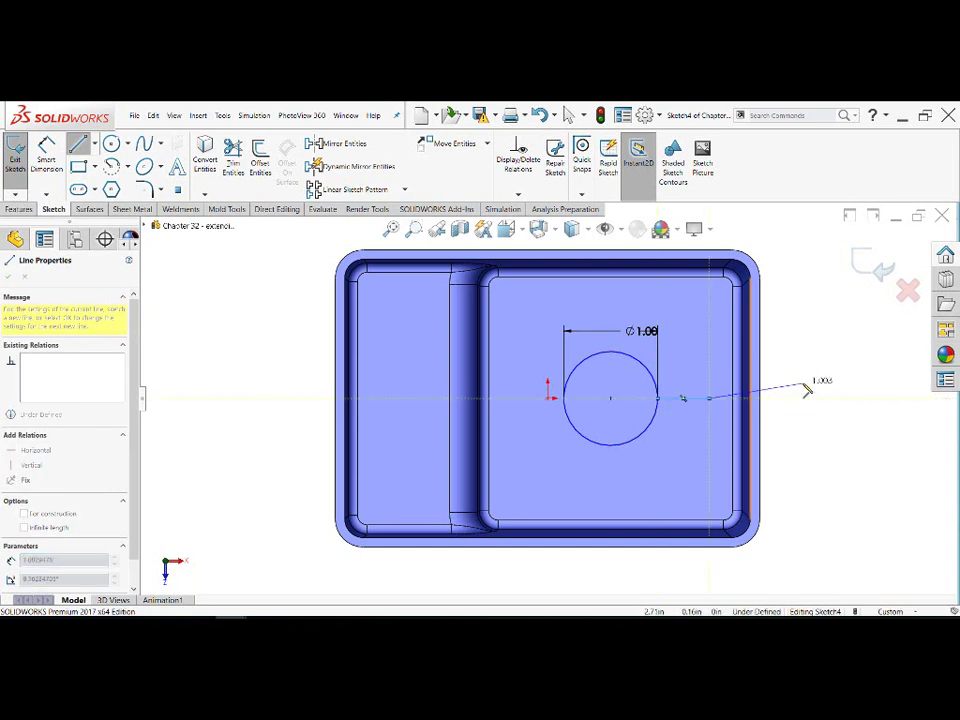
right_click(805, 352)
left_click(825, 390)
Dimension the circle's centre .67 from the origin
scroll(681, 360, "down", 3)
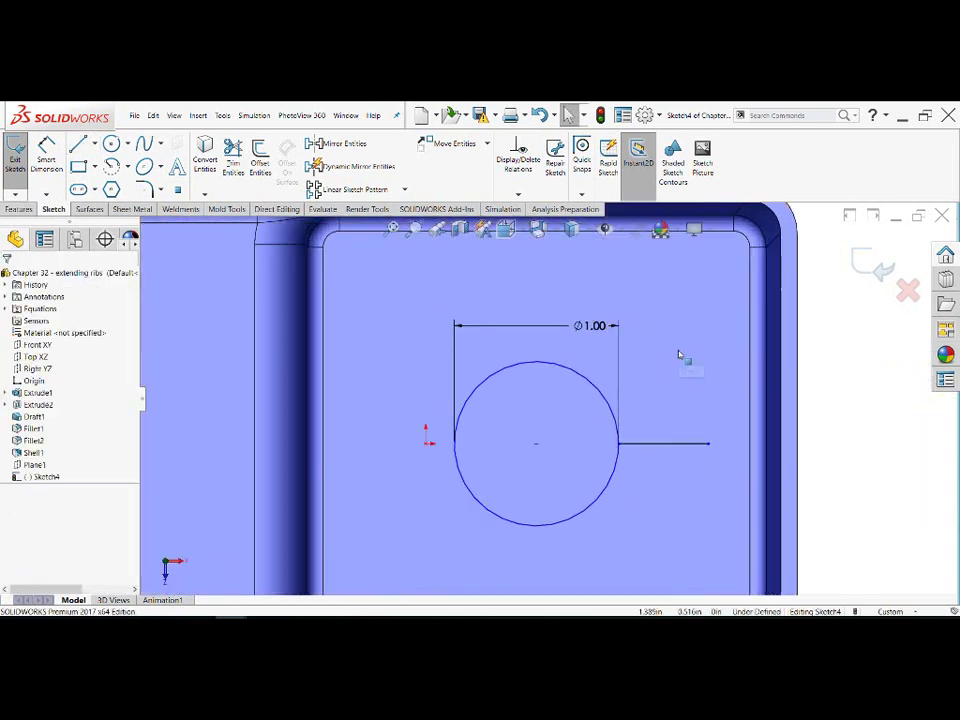
scroll(640, 399, "up", 2)
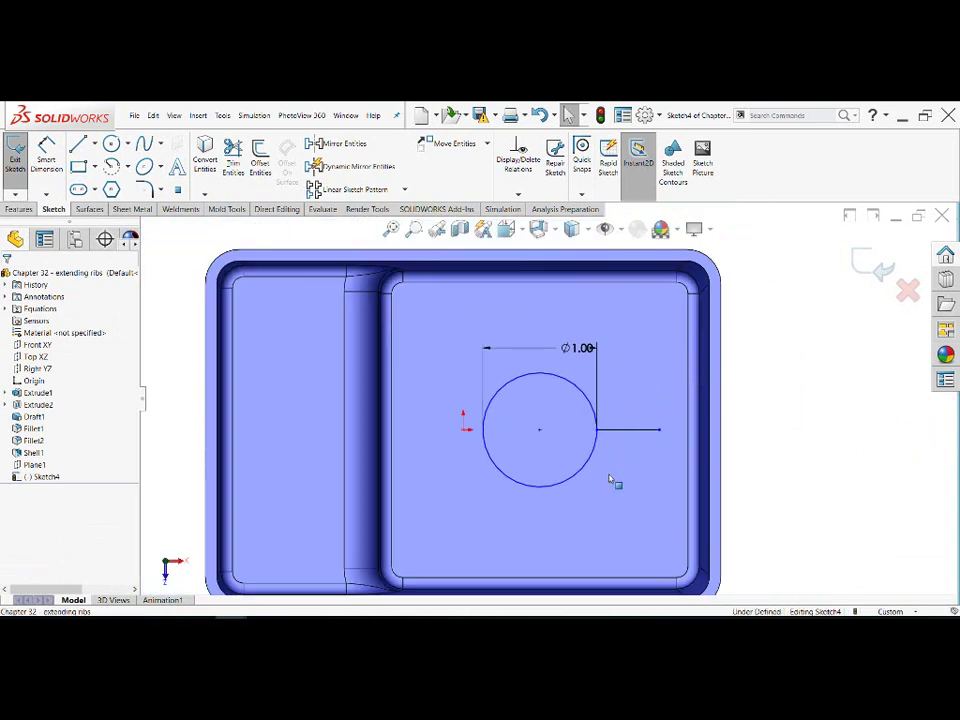
right_click_drag(610, 480, 616, 443)
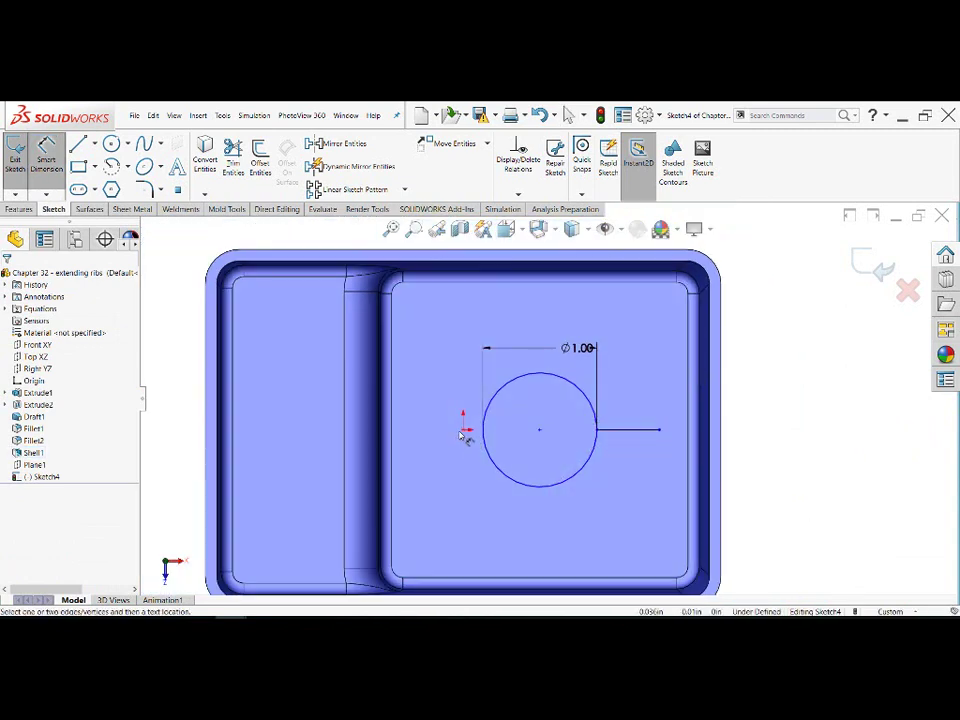
left_click(541, 433)
left_click(465, 429)
scroll(515, 510, "up", 2)
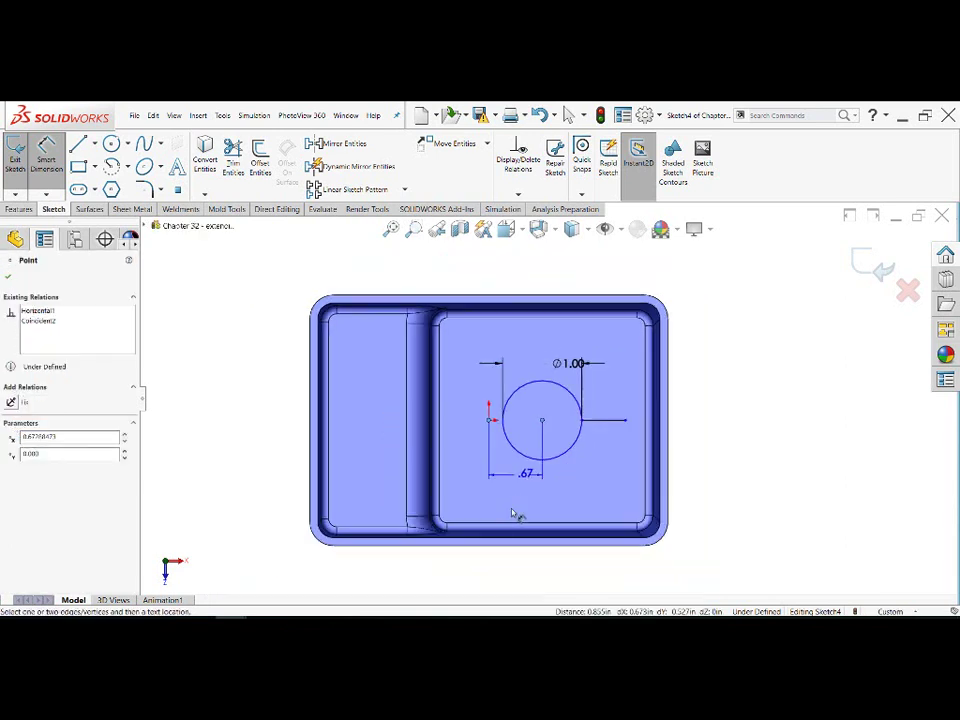
left_click(530, 503)
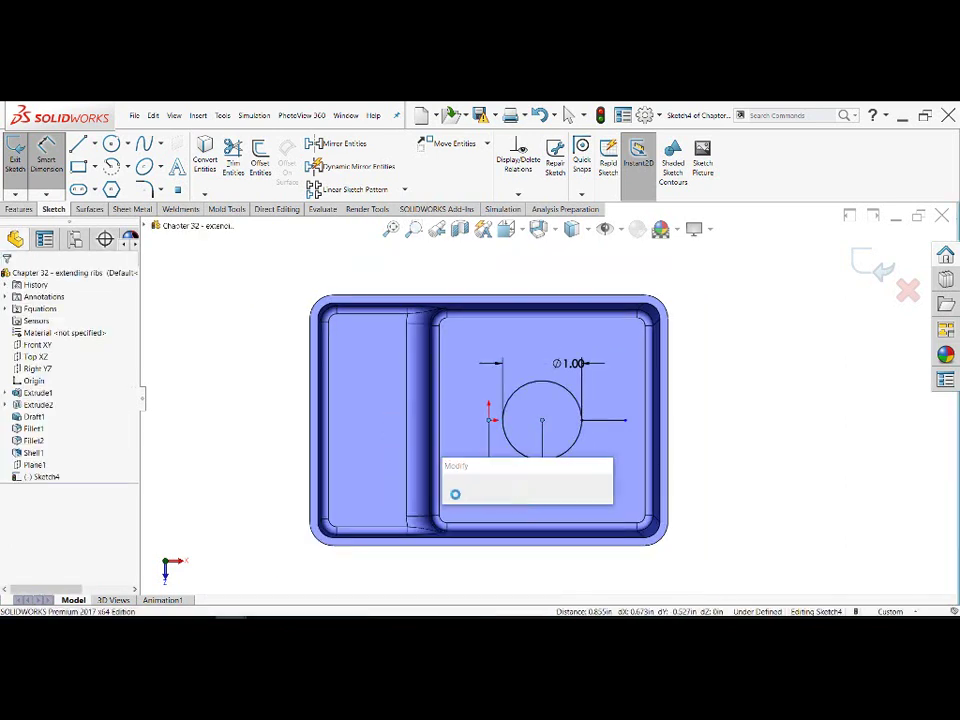
left_click(452, 498)
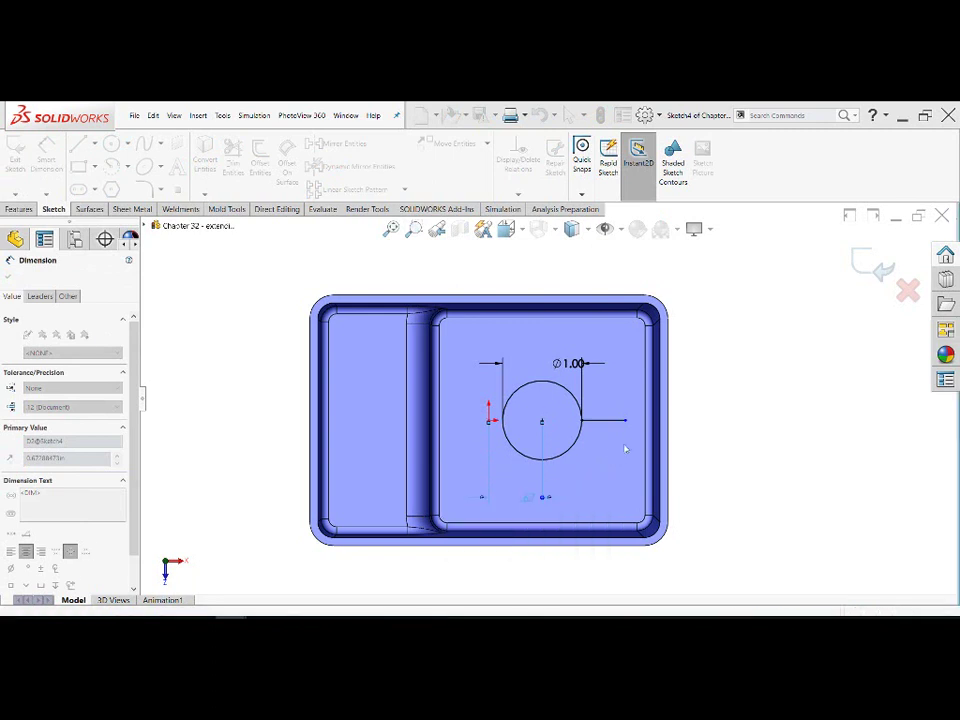
scroll(650, 422, "down", 1)
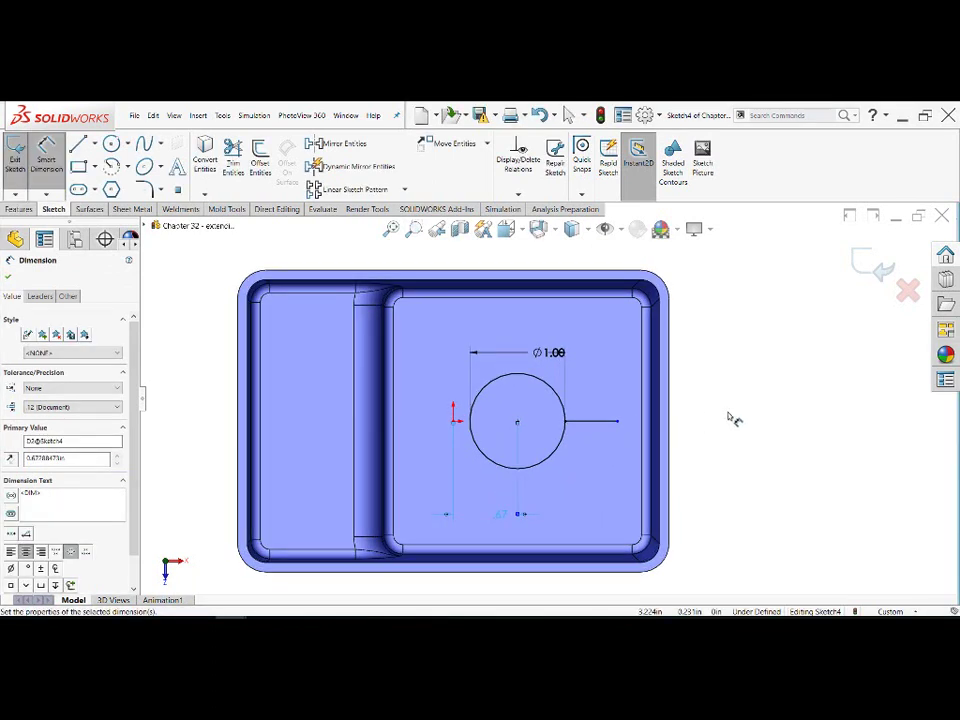
left_click(732, 422)
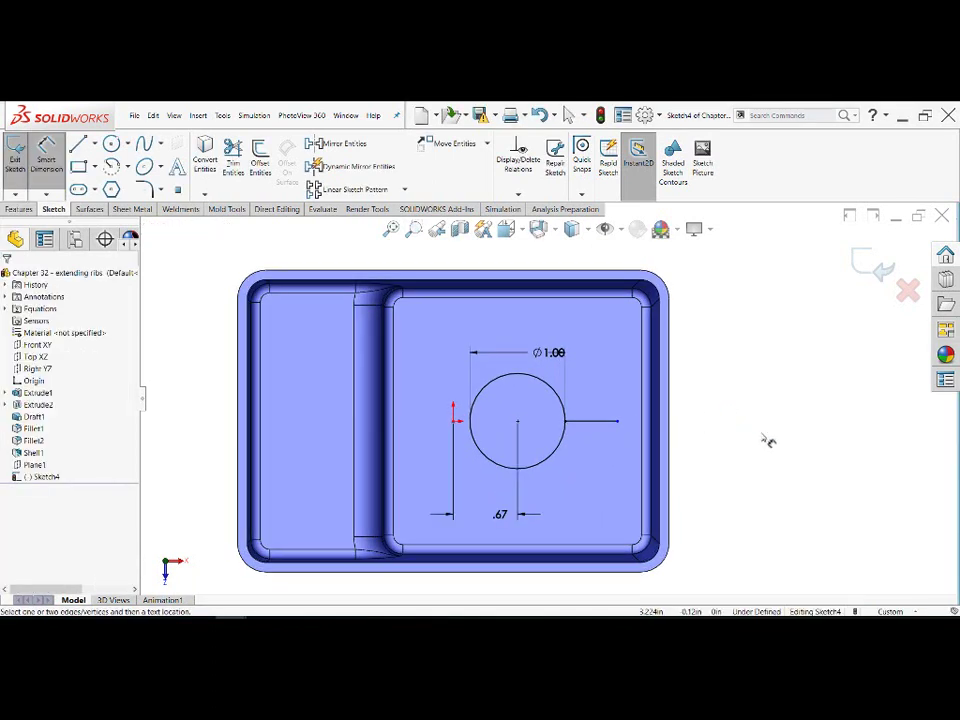
Draw lines from the circle: vertical up to the wall, diagonal to the top-right corner, horizontal left
right_click_drag(755, 439, 707, 446)
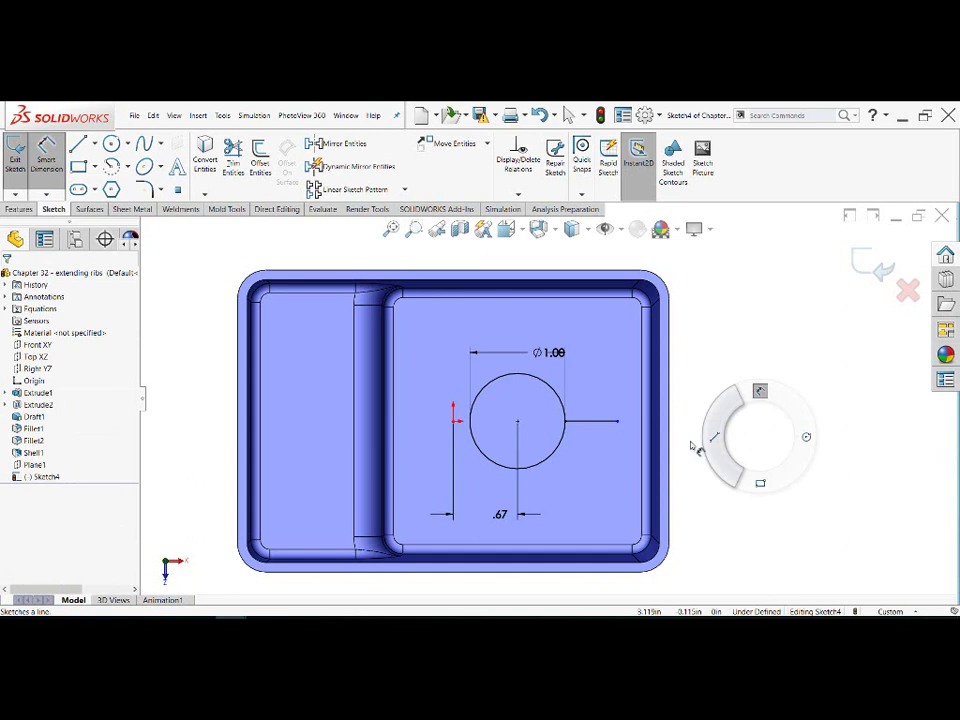
left_click(517, 373)
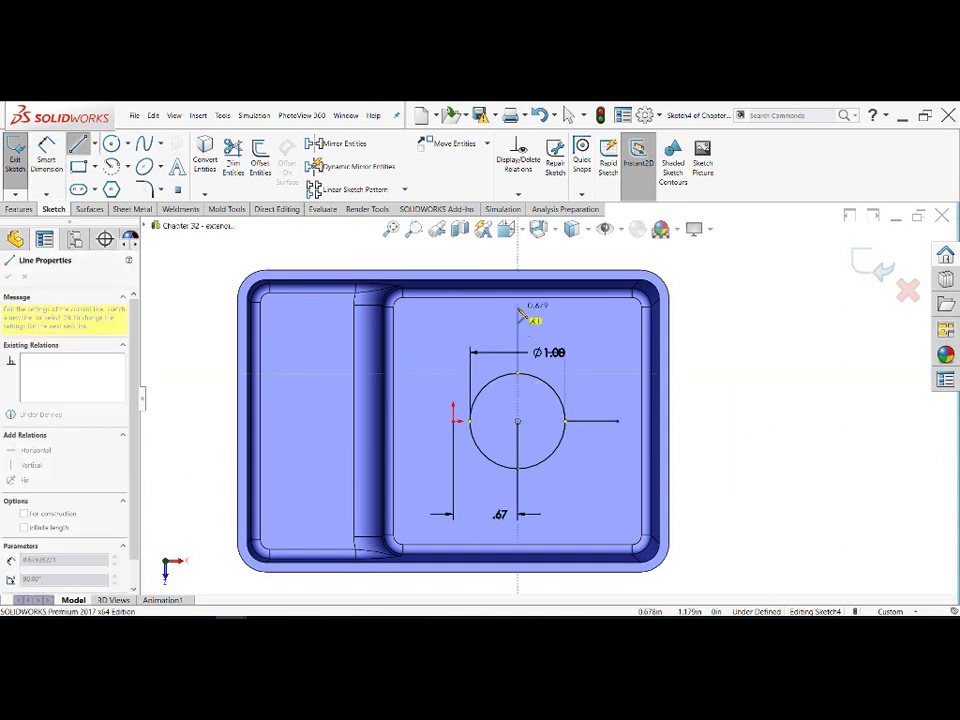
left_click(517, 308)
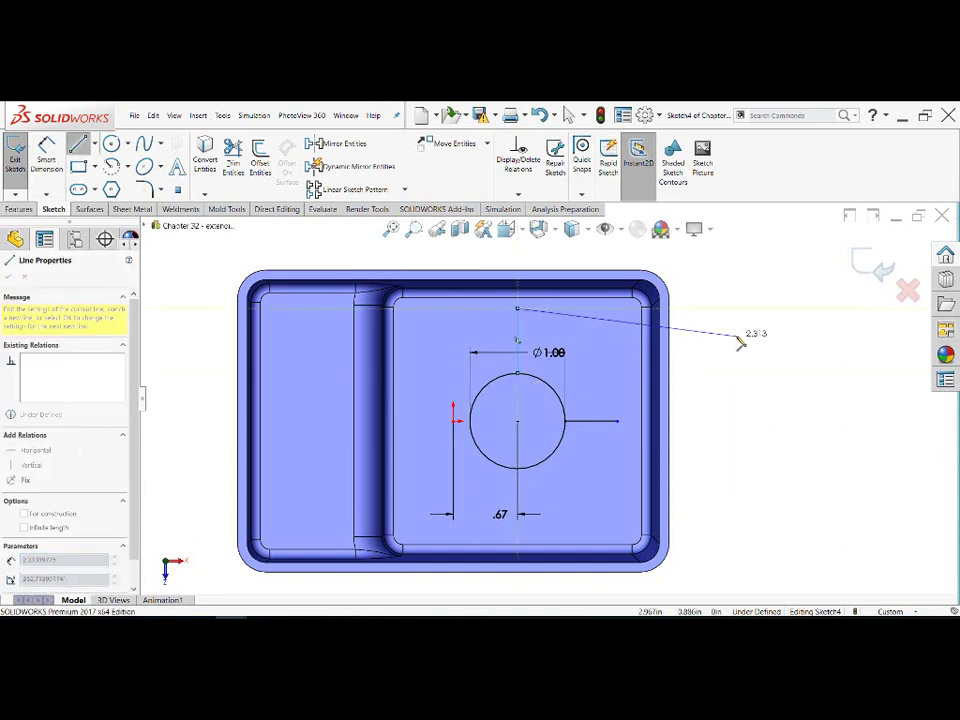
right_click_drag(736, 342, 694, 334)
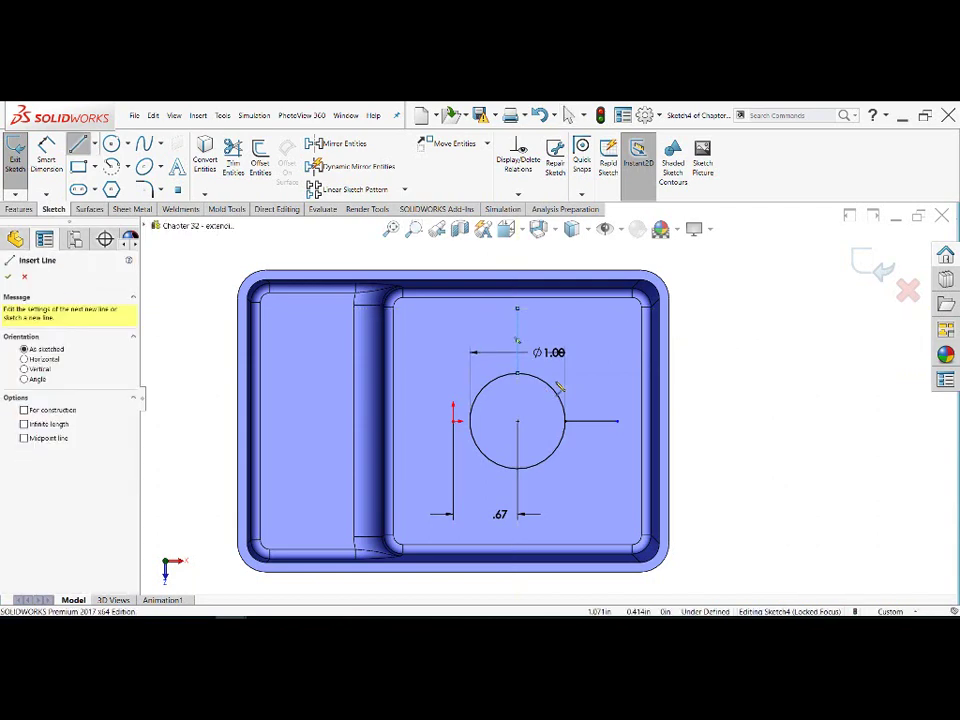
left_click(631, 306)
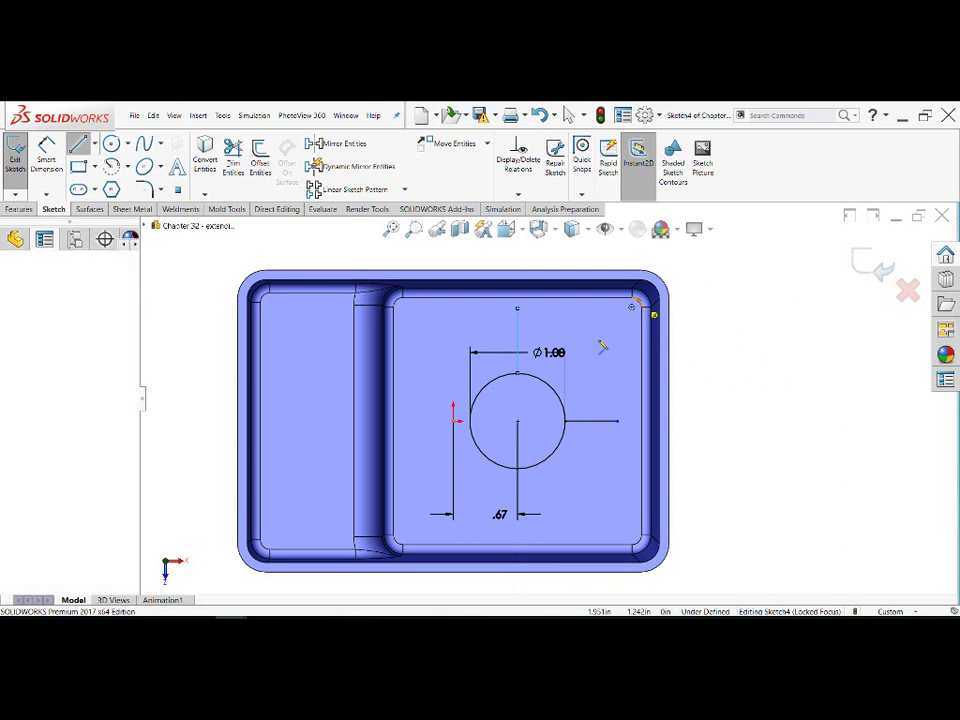
left_click(552, 388)
right_click(724, 352)
left_click(740, 366)
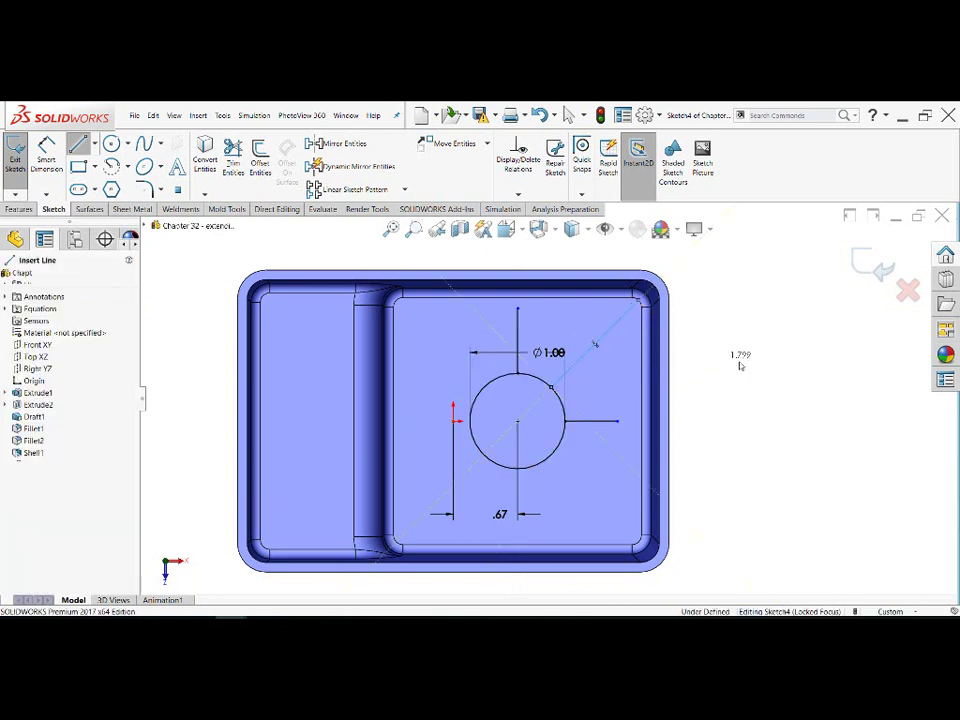
right_click_drag(730, 355, 700, 352)
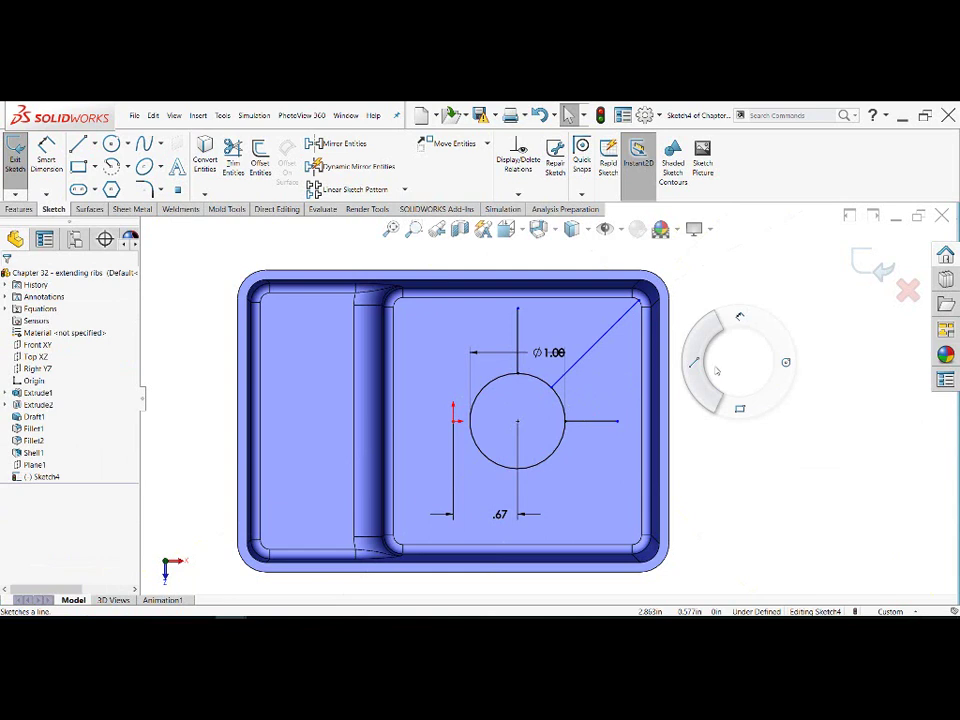
left_click(470, 423)
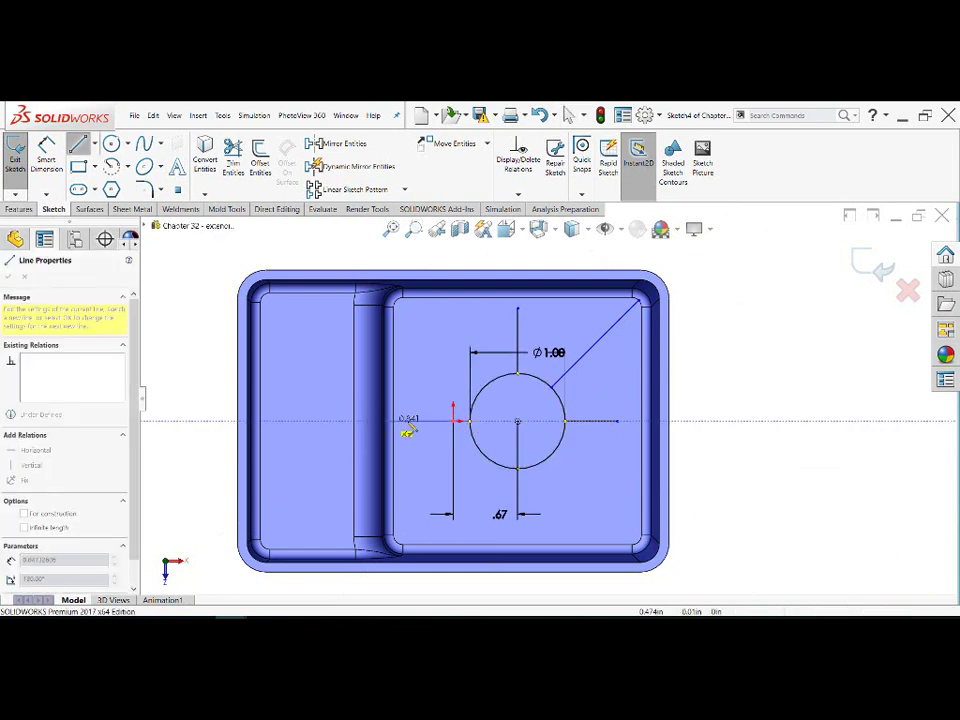
left_click(407, 421)
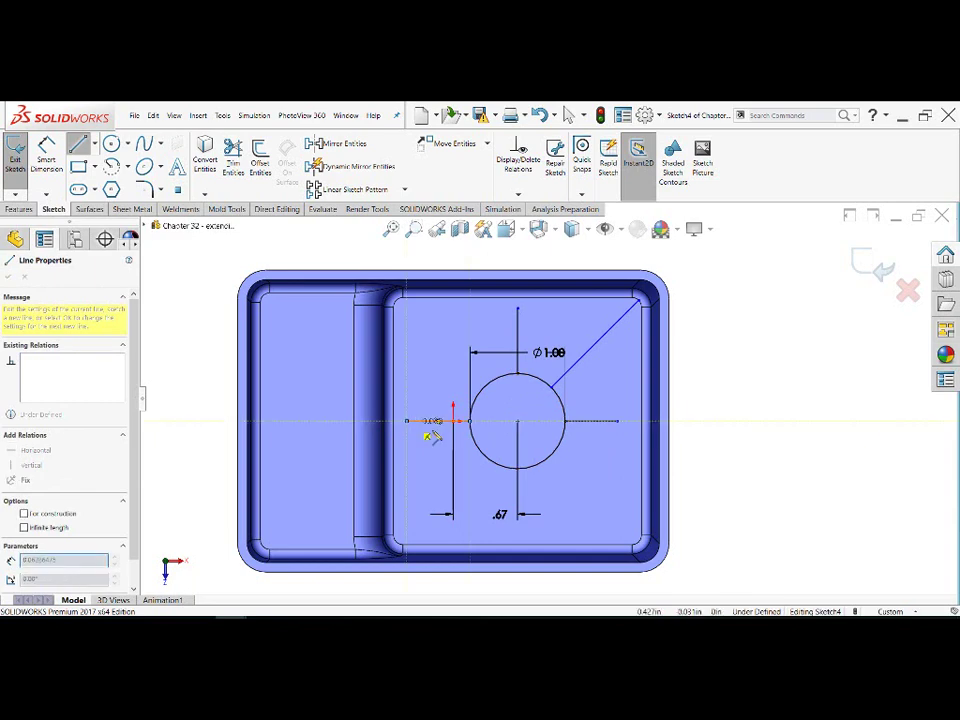
right_click(420, 434)
left_click(446, 436)
key("Escape")
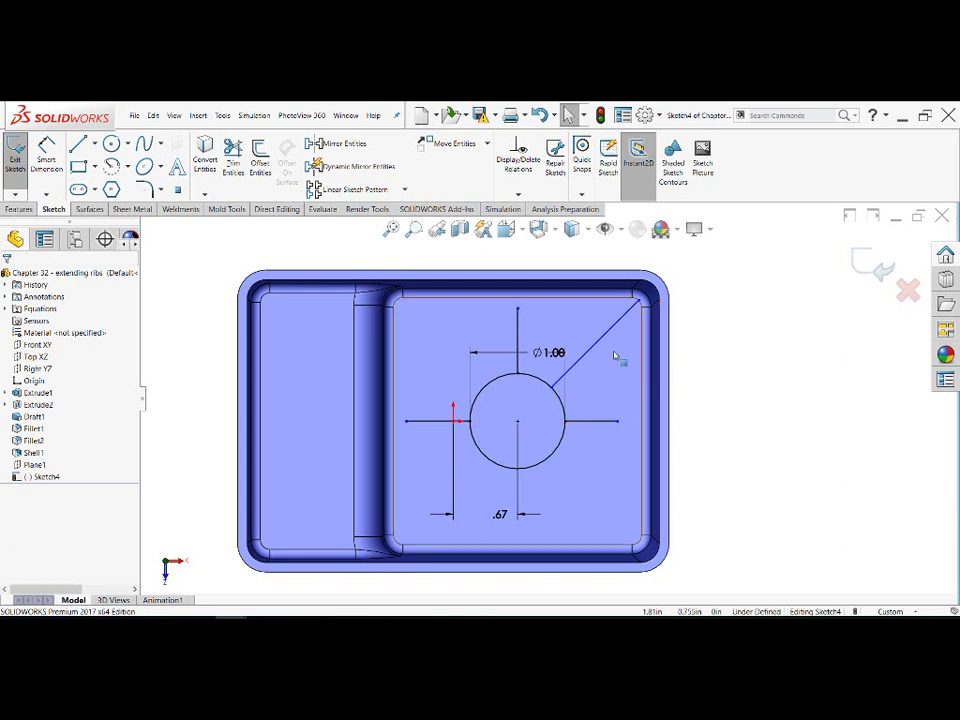
Fully define Sketch4 with calculated 1.53, 3.05, 3.74 and .03 dimensions, then exit it
right_click(743, 358)
left_click(797, 468)
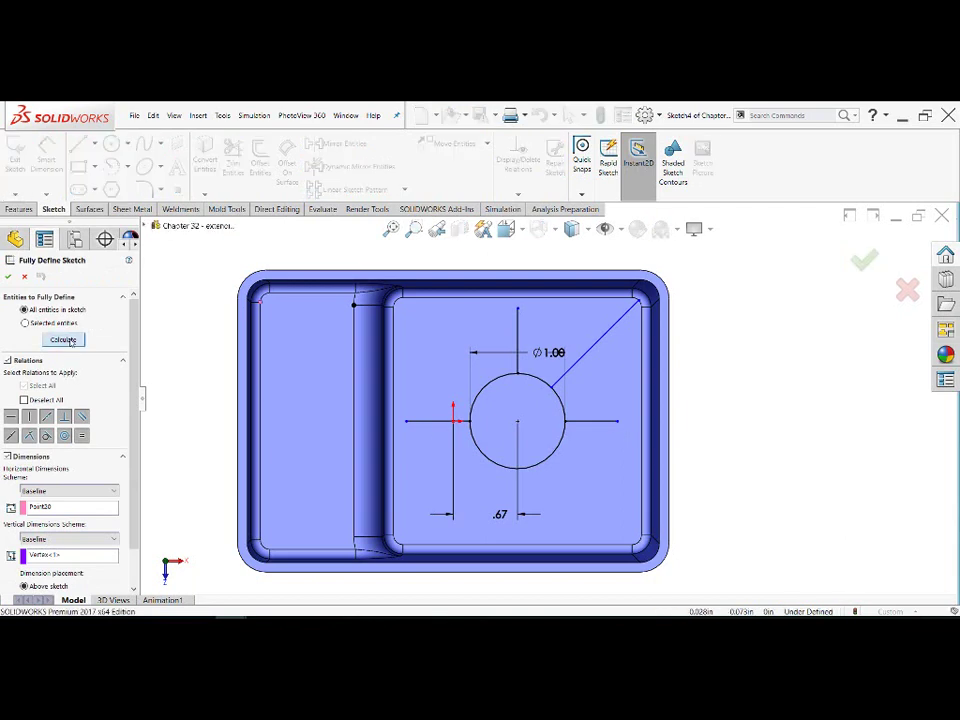
left_click(63, 340)
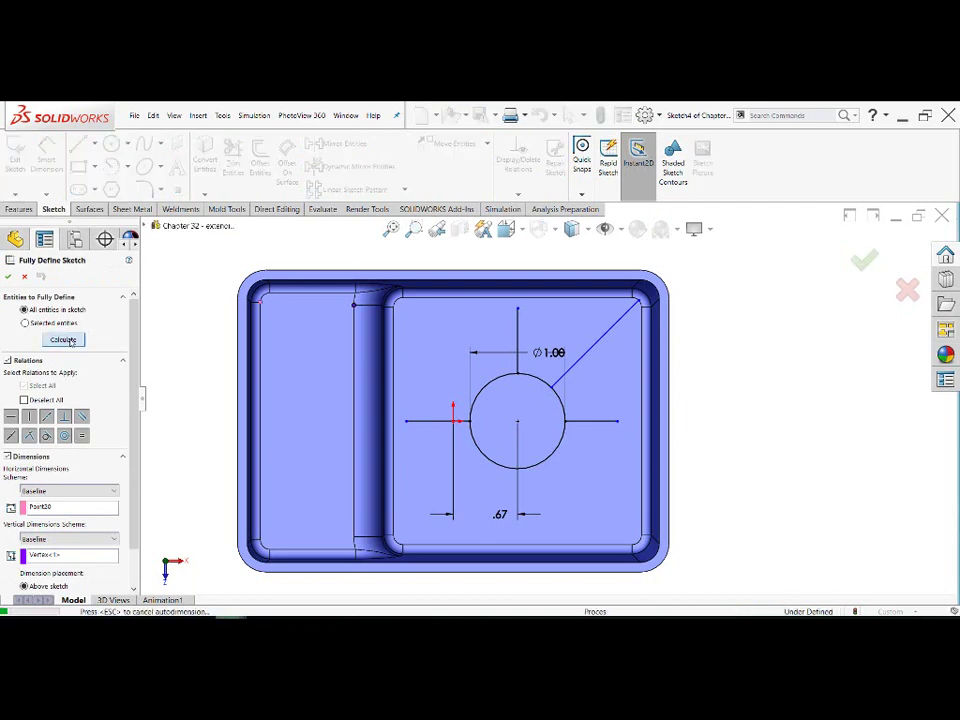
left_click(7, 281)
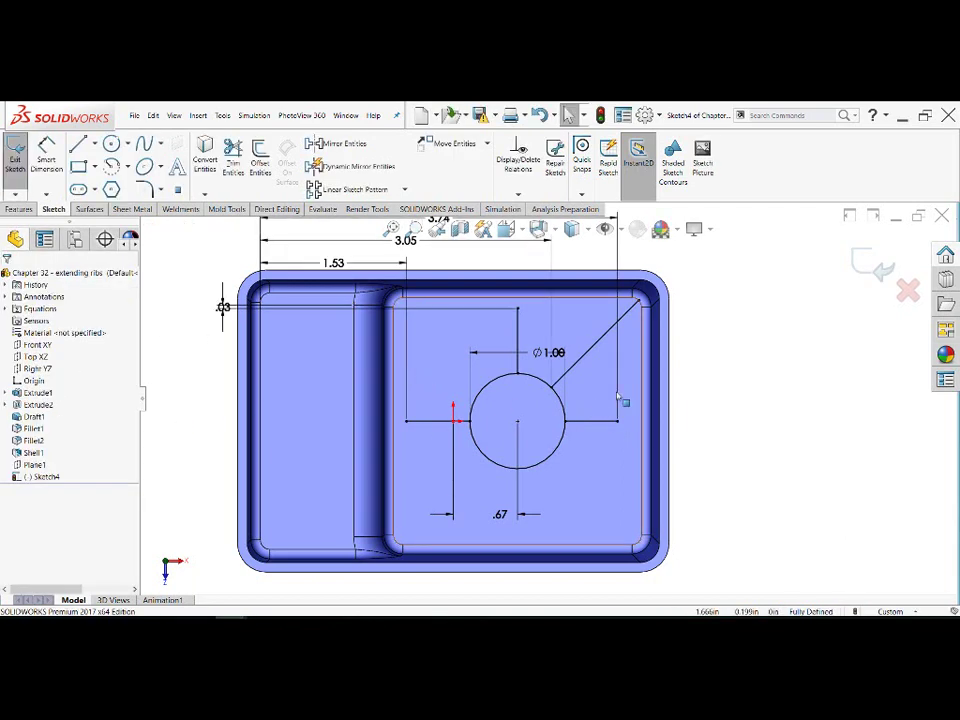
scroll(600, 400, "up", 3)
scroll(494, 386, "down", 3)
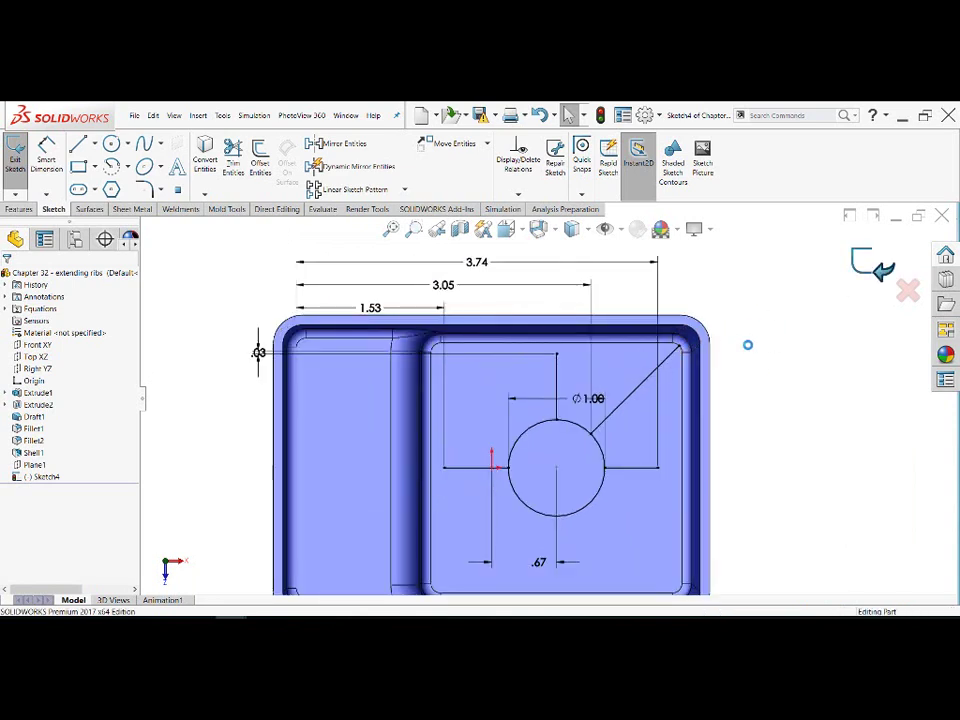
key("ctrl+b")
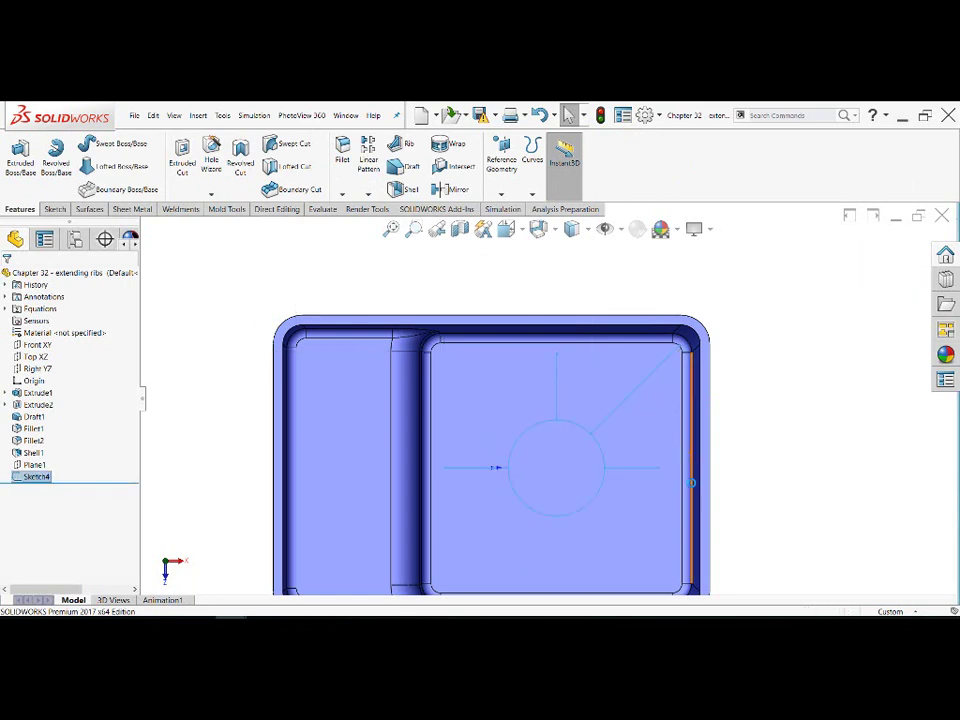
Orbit and zoom out to see the whole tray with Sketch4 on its larger compartment floor
middle_click_drag(671, 400, 489, 418)
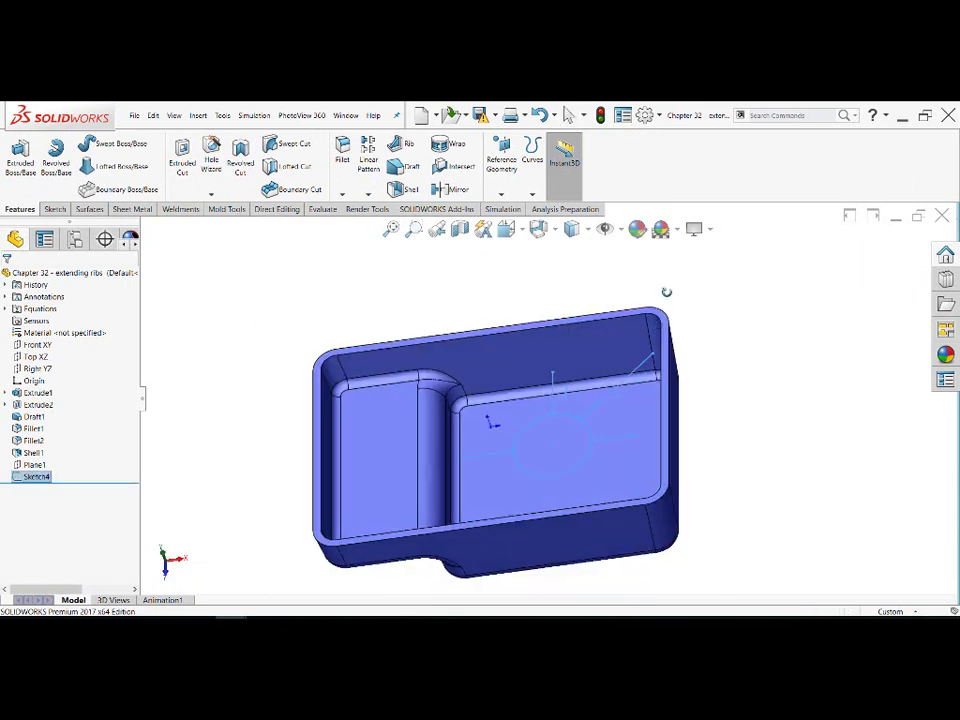
mouse_move(666, 289)
middle_mouse_down()
mouse_move(591, 428)
mouse_move(566, 373)
mouse_move(583, 401)
middle_mouse_up()
scroll(613, 413, "down", 3)
scroll(557, 407, "up", 3)
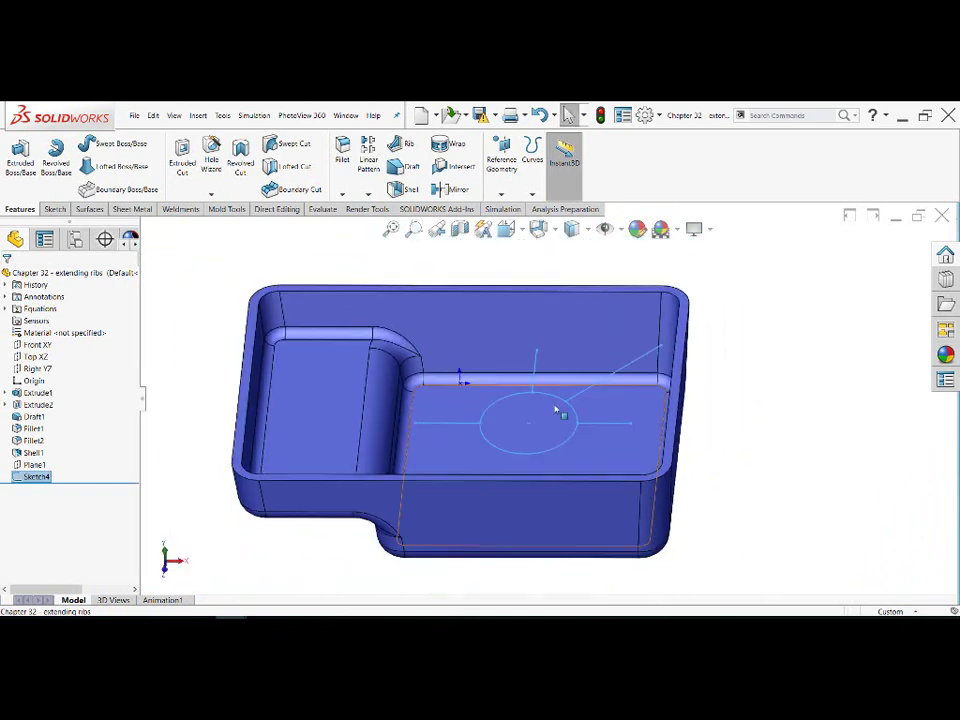
scroll(553, 407, "down", 3)
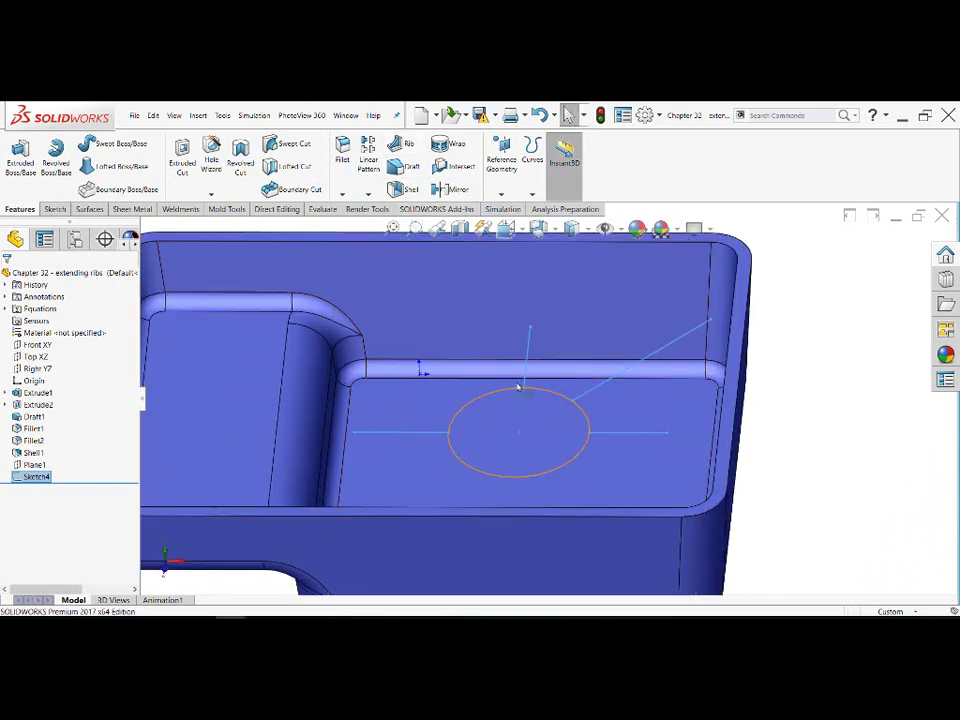
scroll(535, 383, "up", 3)
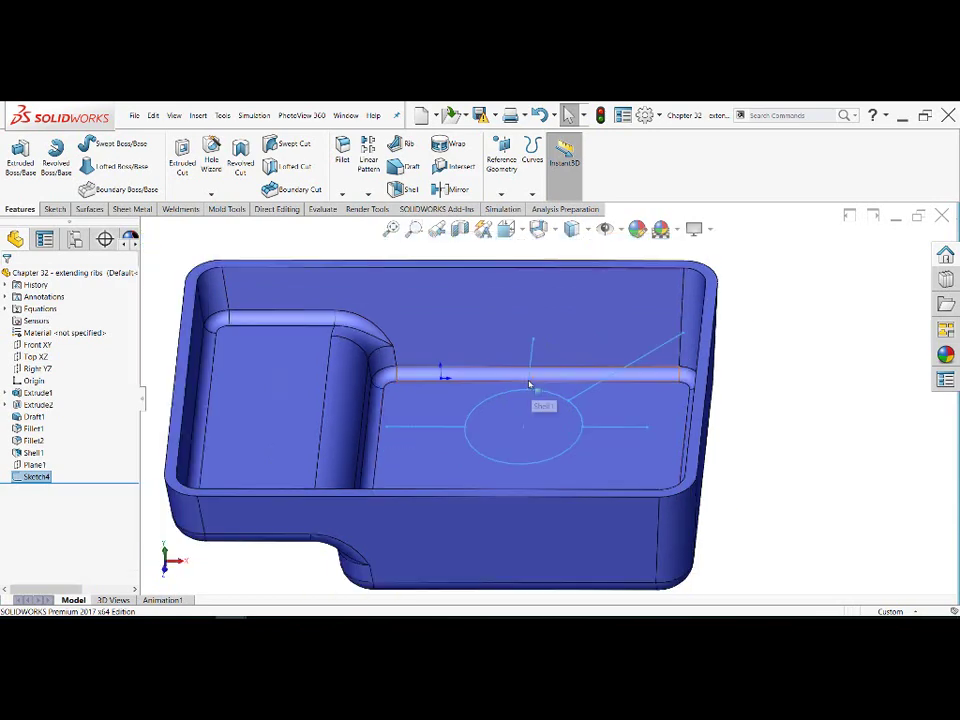
scroll(530, 386, "up", 2)
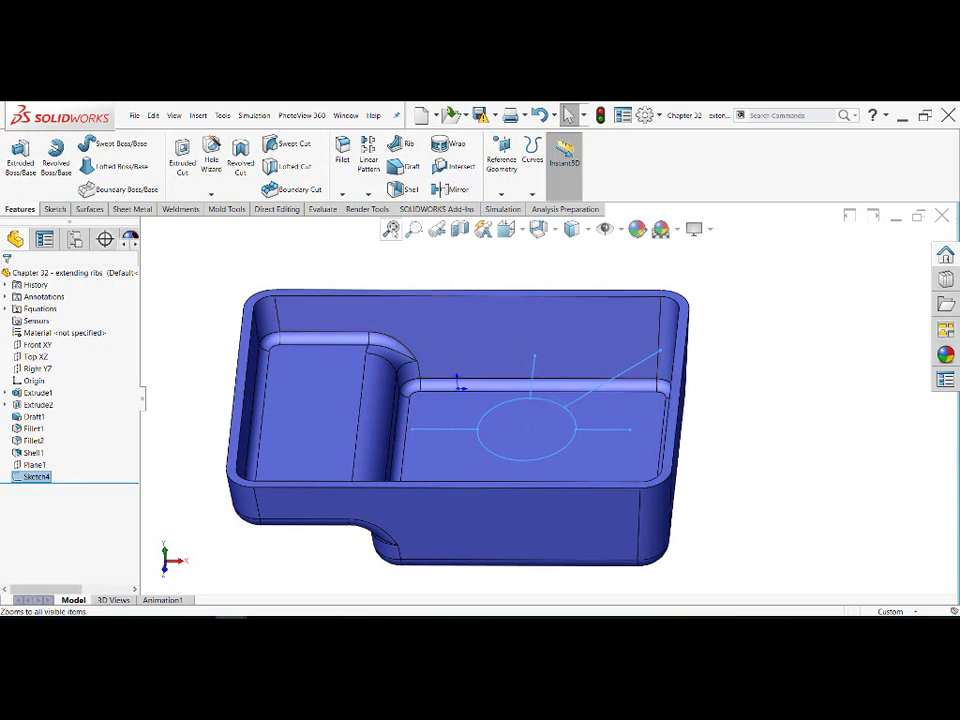
Create Rib2 at 0.100in thickness from Sketch4, linking the ring boss to the compartment walls
left_click(405, 147)
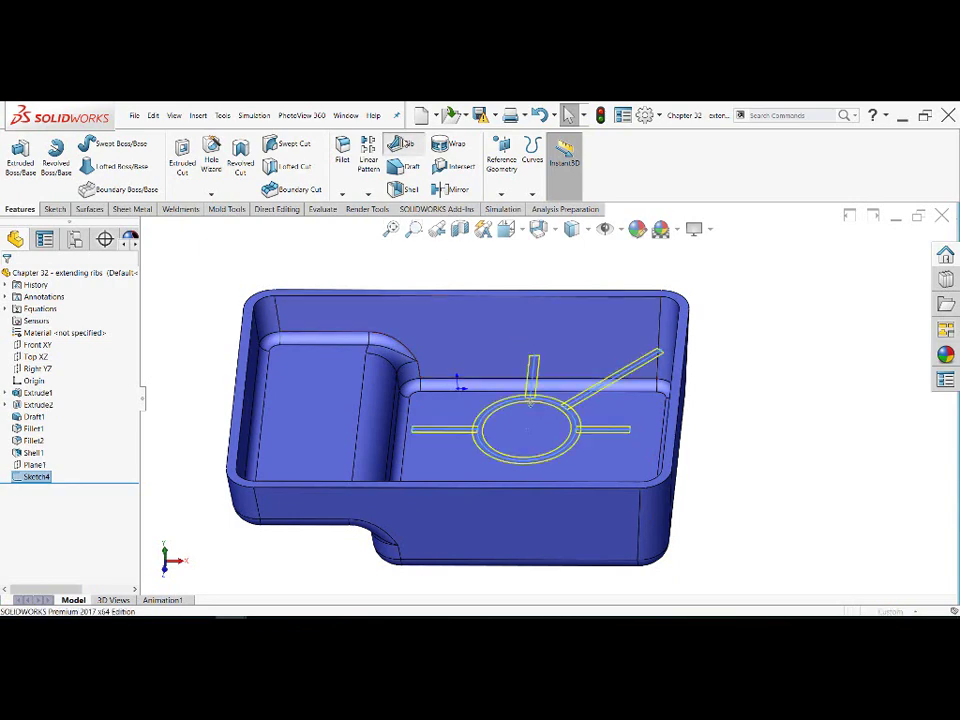
scroll(545, 470, "down", 2)
middle_click_drag(538, 440, 90, 306)
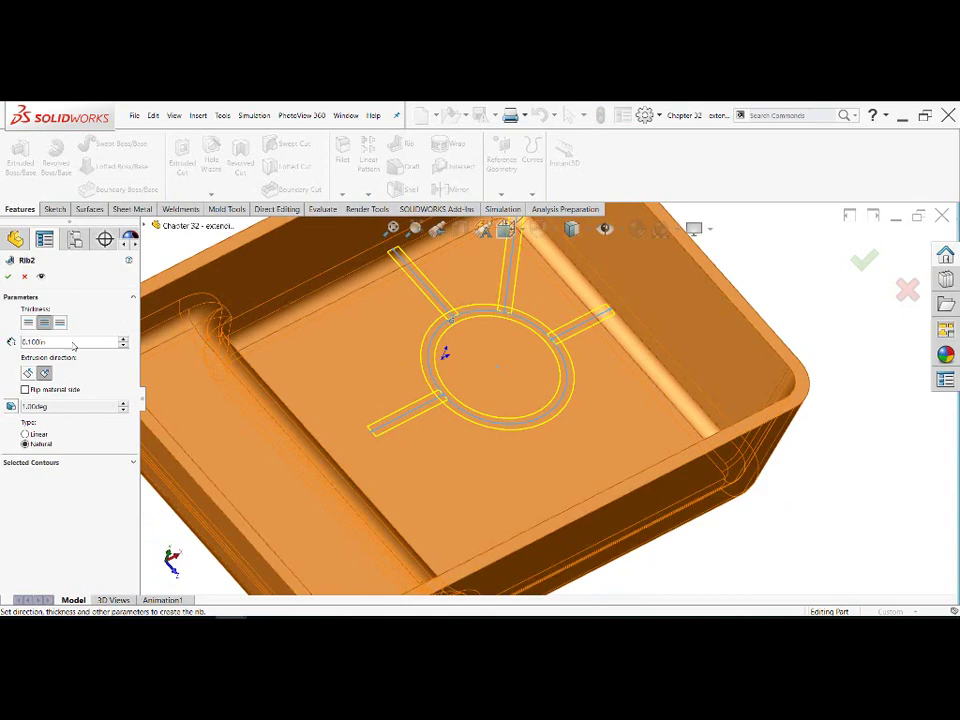
scroll(646, 418, "up", 3)
mouse_move(643, 428)
middle_mouse_down()
mouse_move(590, 380)
mouse_move(476, 358)
middle_mouse_up()
scroll(557, 381, "down", 2)
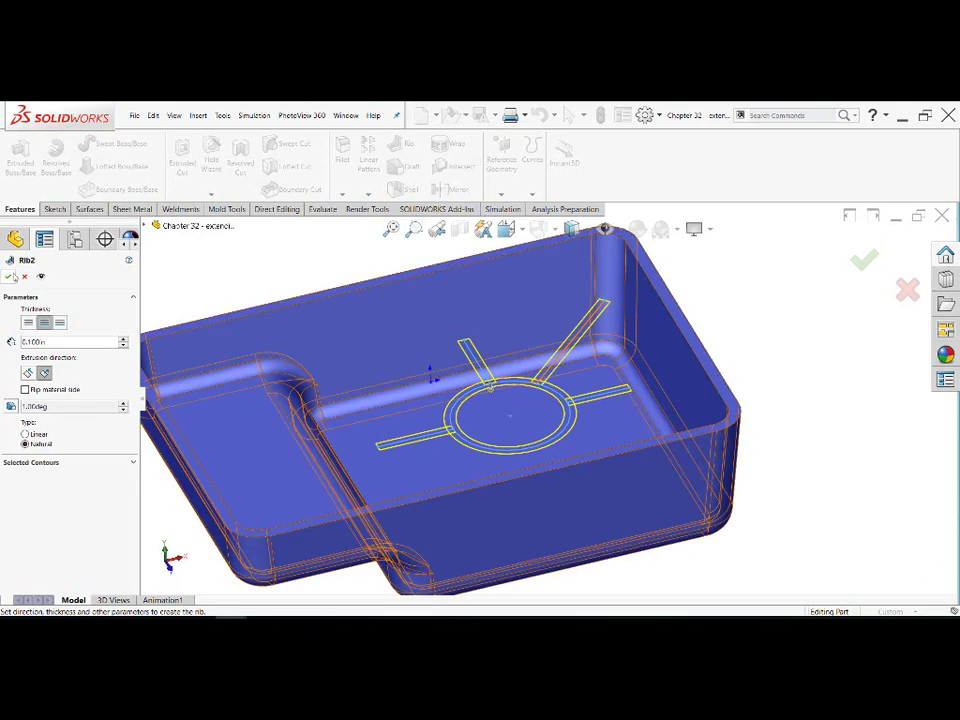
key("Return")
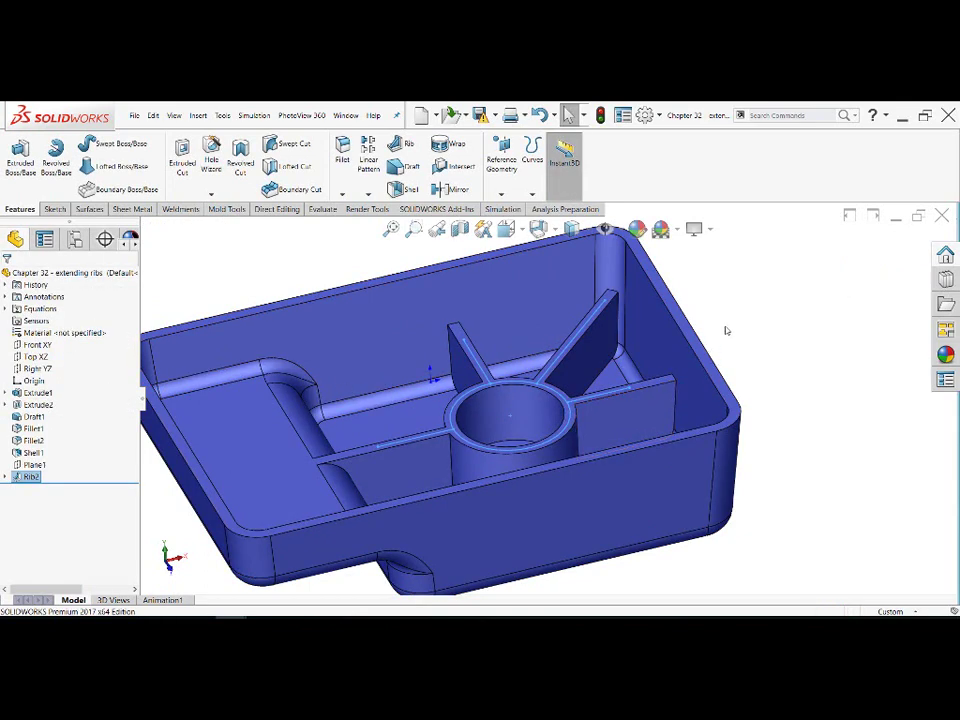
mouse_move(733, 336)
middle_mouse_down()
mouse_move(603, 406)
mouse_move(568, 364)
middle_mouse_up()
scroll(528, 430, "down", 3)
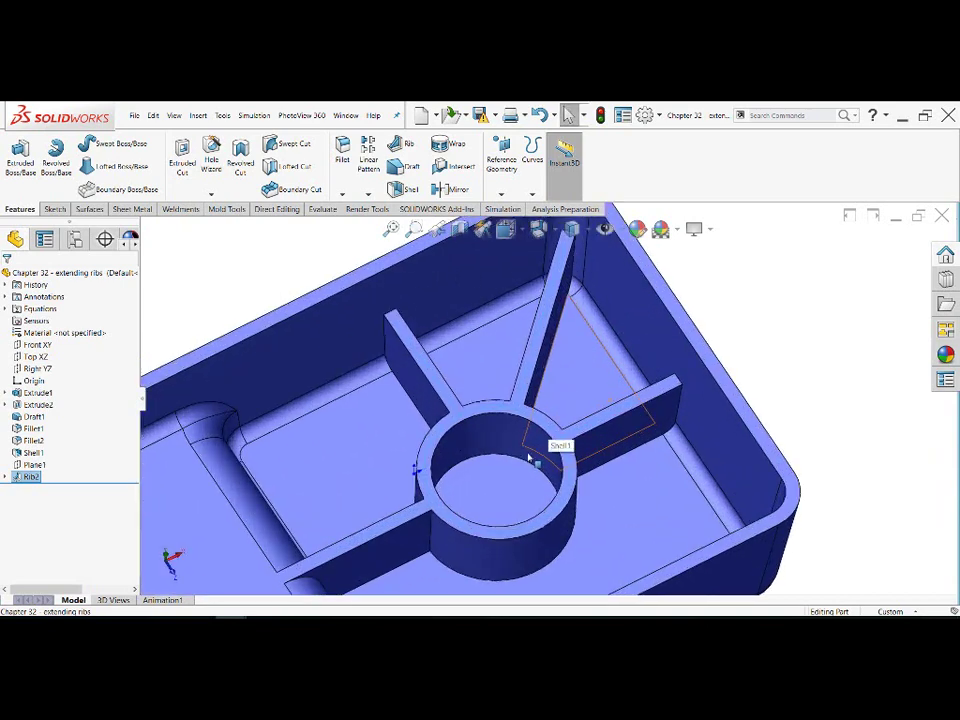
scroll(528, 428, "down", 3)
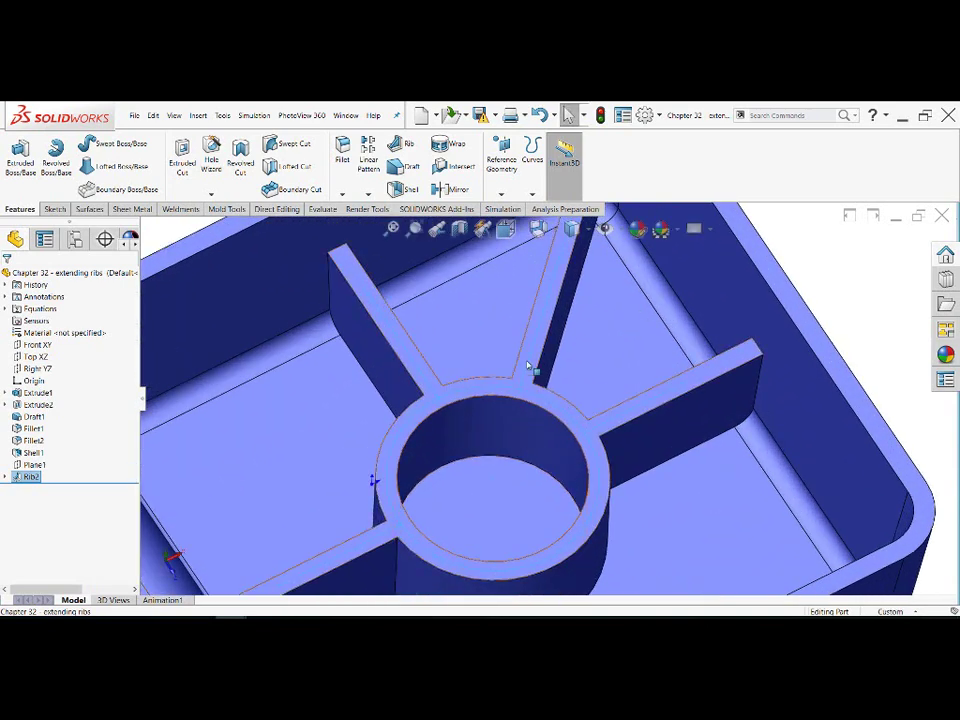
left_click(528, 366)
scroll(522, 395, "up", 2)
scroll(521, 395, "up", 2)
left_click(746, 317)
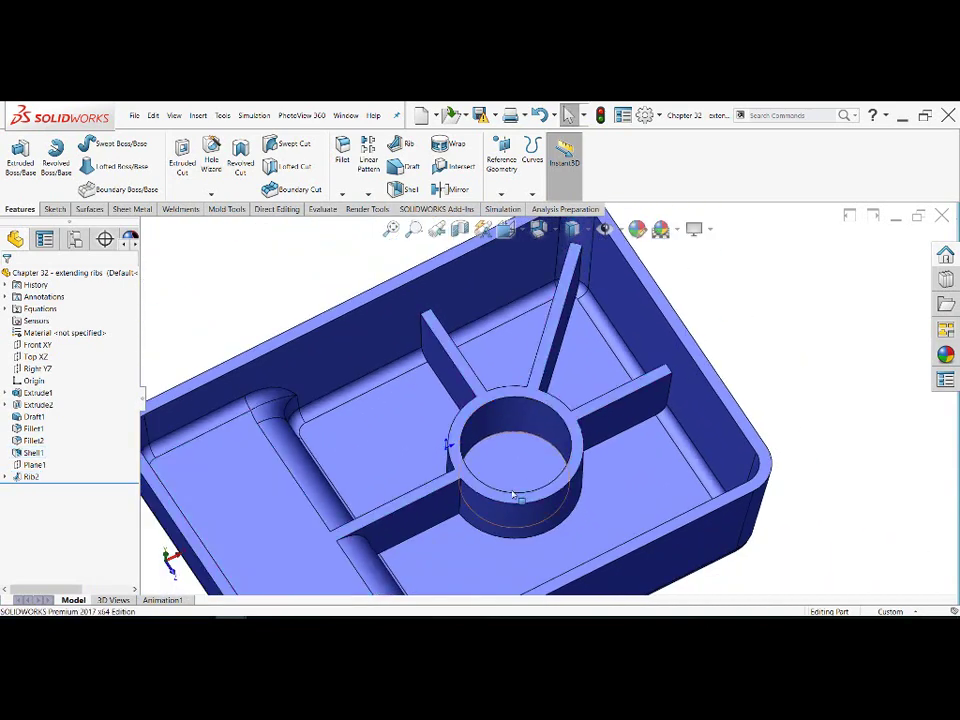
scroll(434, 532, "down", 3)
mouse_move(393, 502)
middle_mouse_down()
mouse_move(375, 456)
mouse_move(340, 512)
middle_mouse_up()
scroll(352, 533, "down", 2)
scroll(364, 549, "down", 2)
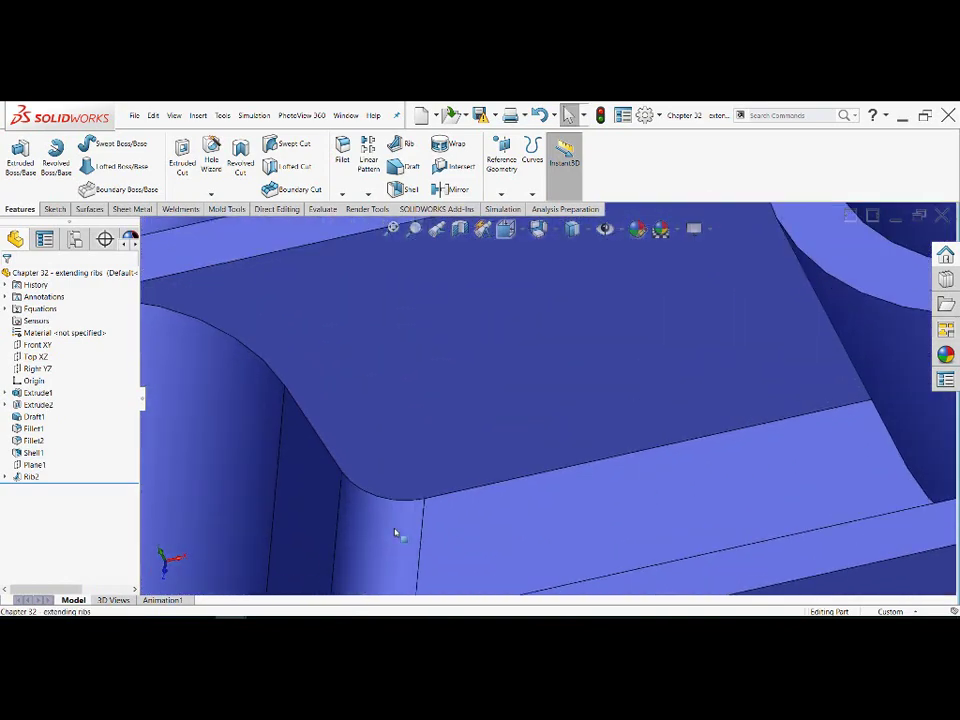
scroll(396, 534, "down", 1)
scroll(380, 508, "down", 1)
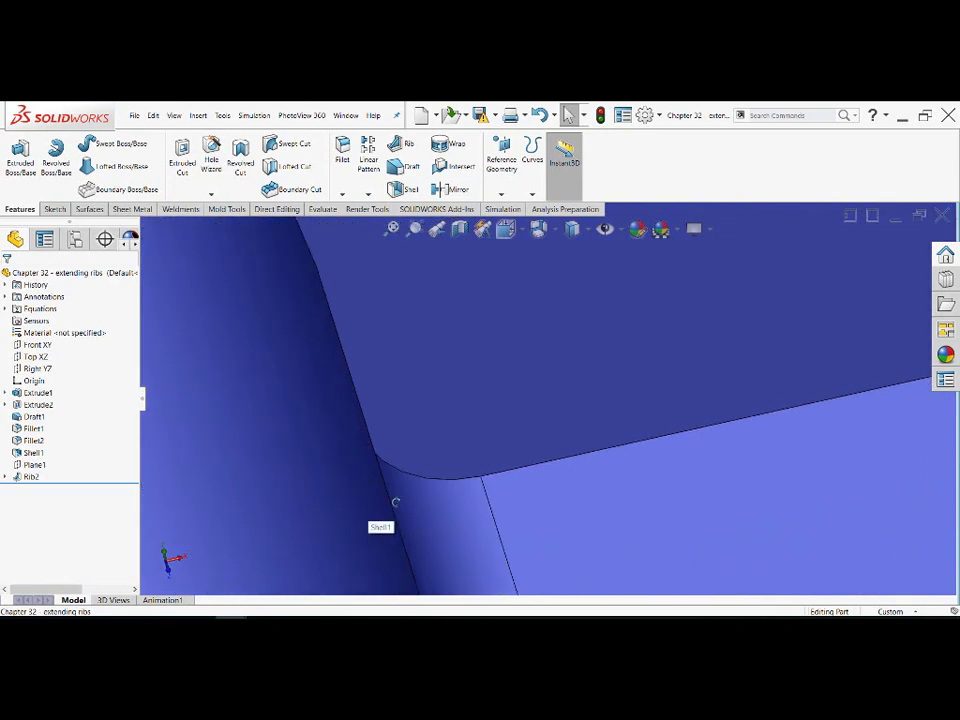
scroll(398, 495, "down", 2)
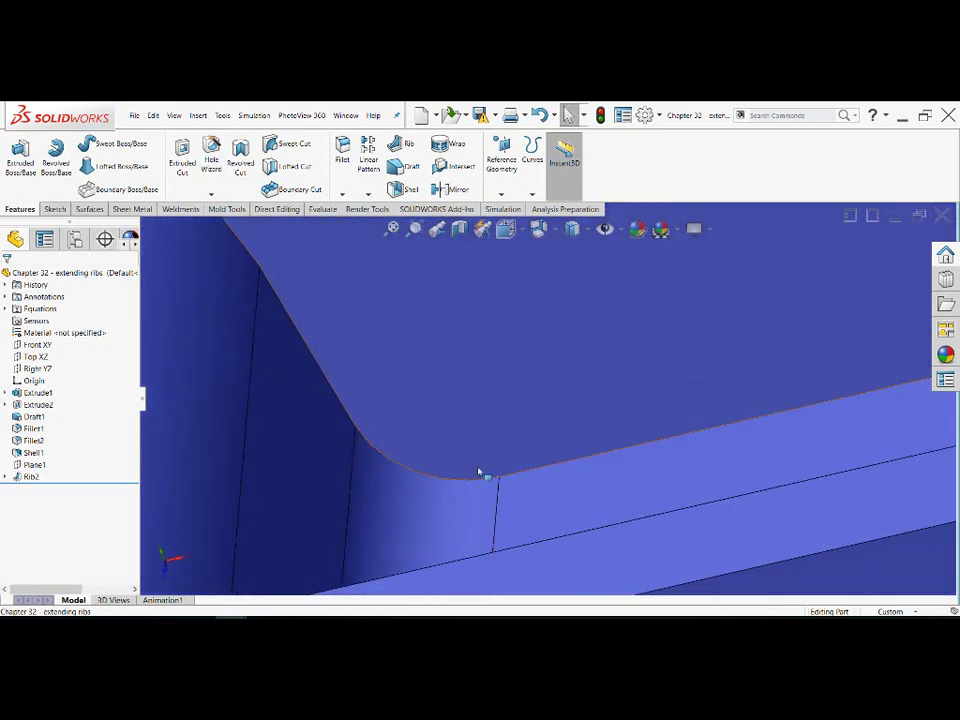
scroll(326, 403, "up", 2)
scroll(371, 450, "up", 2)
scroll(375, 454, "up", 2)
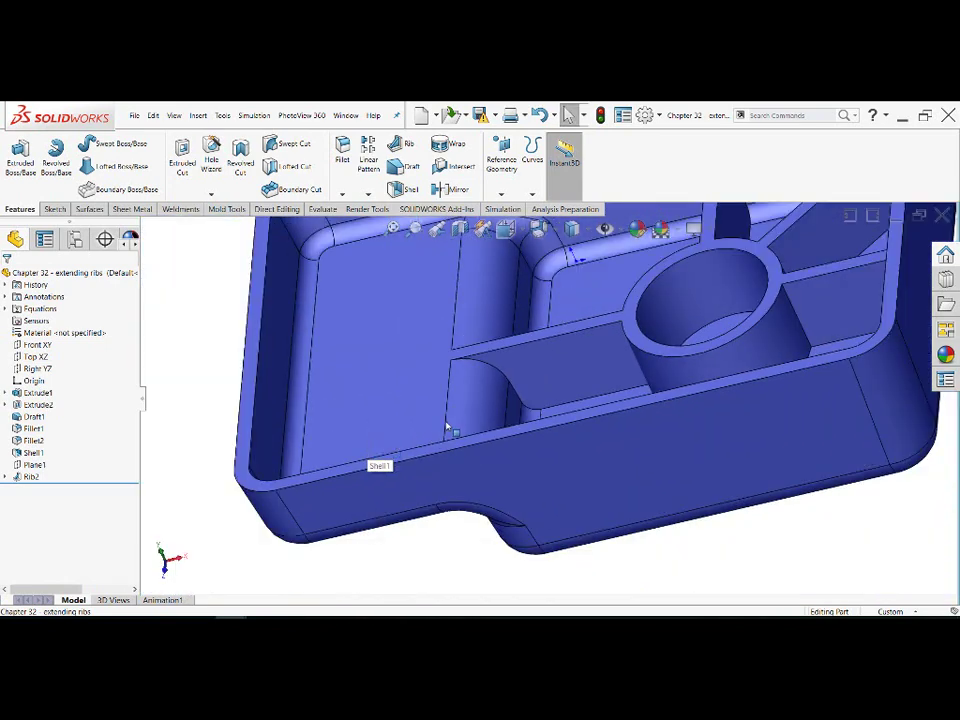
scroll(448, 426, "up", 1)
mouse_move(485, 353)
middle_mouse_down()
mouse_move(495, 296)
mouse_move(429, 360)
mouse_move(424, 407)
mouse_move(648, 350)
middle_mouse_up()
scroll(648, 350, "down", 3)
scroll(437, 413, "down", 1)
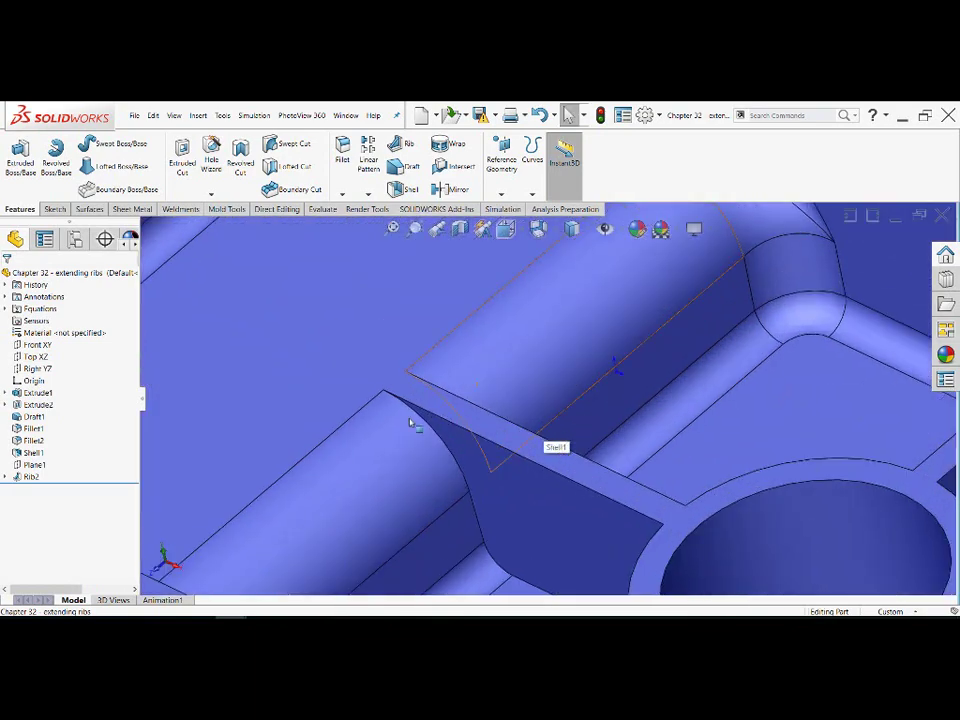
scroll(410, 424, "down", 2)
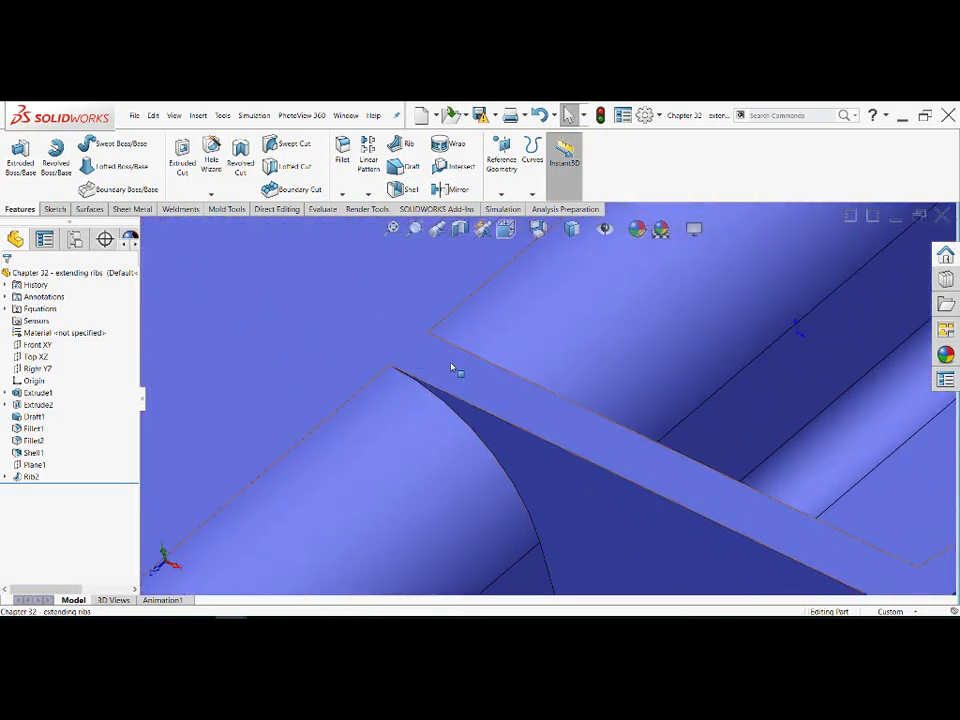
scroll(568, 440, "up", 3)
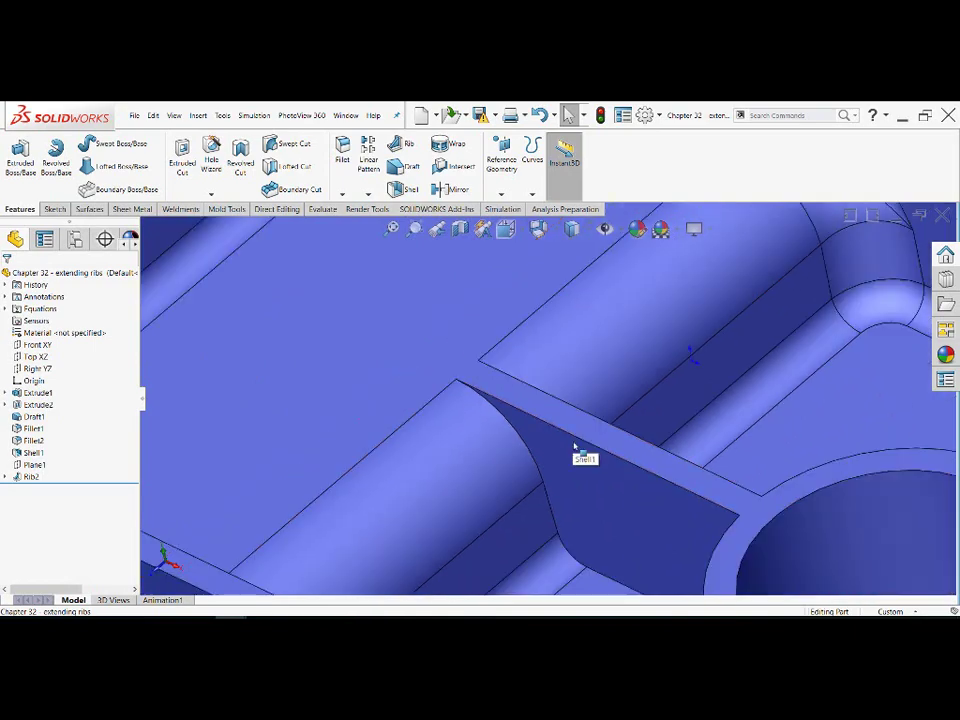
scroll(579, 448, "up", 3)
middle_click_drag(729, 412, 731, 350)
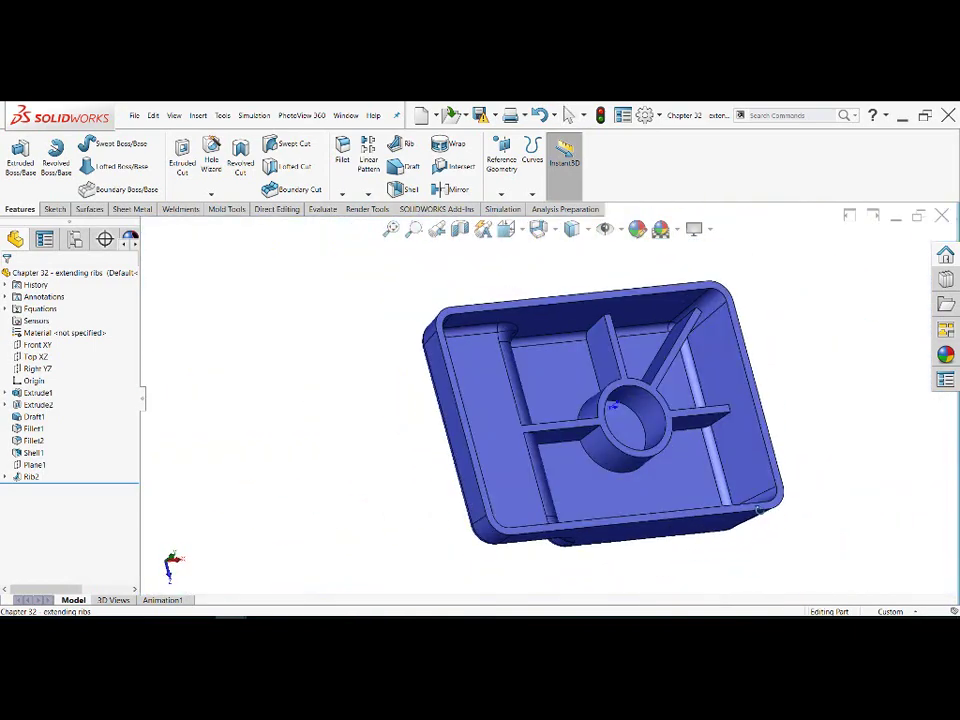
scroll(731, 350, "down", 3)
middle_click_drag(689, 428, 655, 452)
scroll(700, 440, "up", 3)
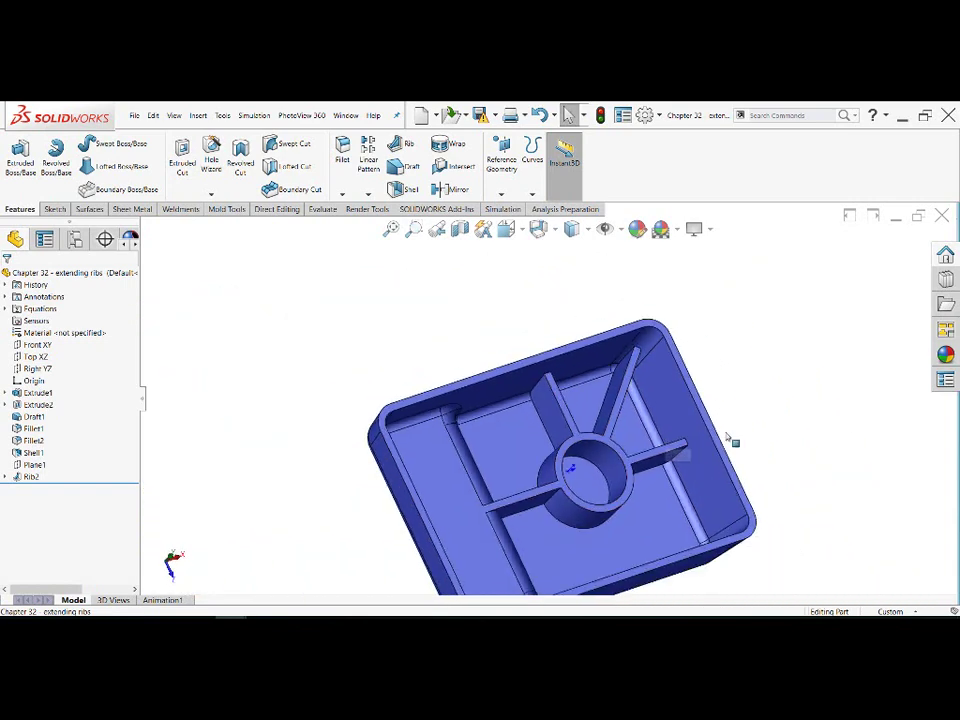
middle_click_drag(764, 420, 735, 412)
scroll(607, 458, "down", 3)
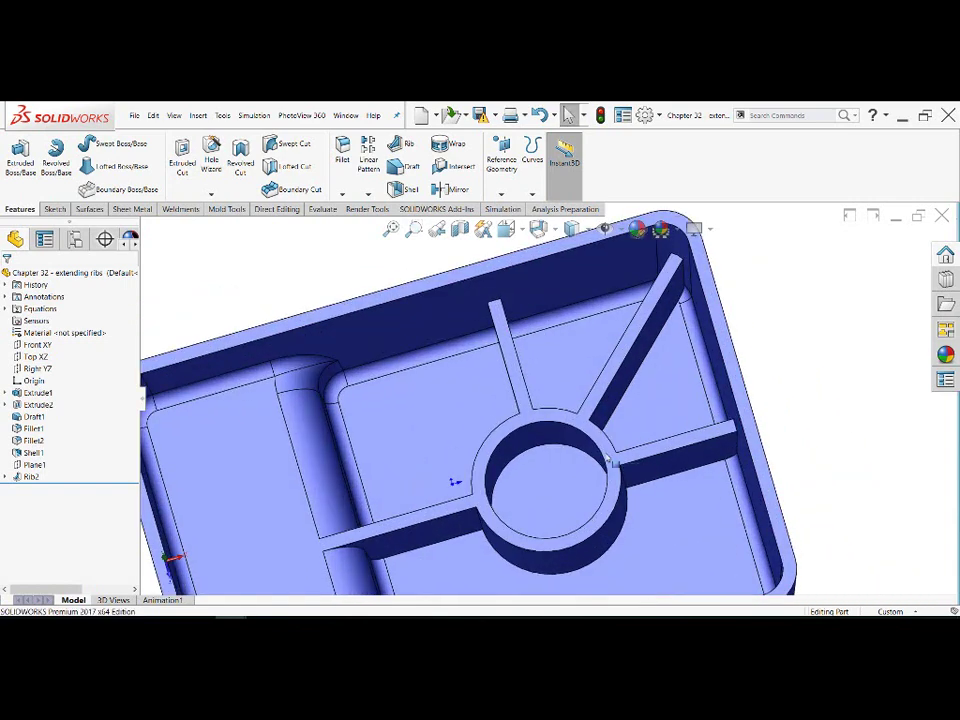
left_click(7, 477)
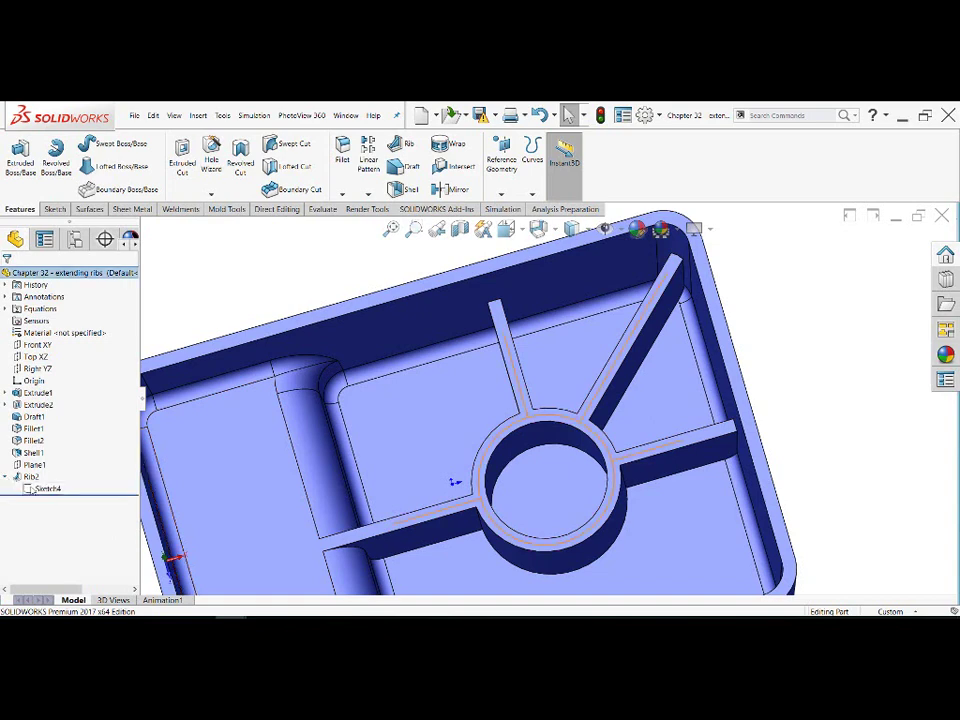
left_click(48, 488)
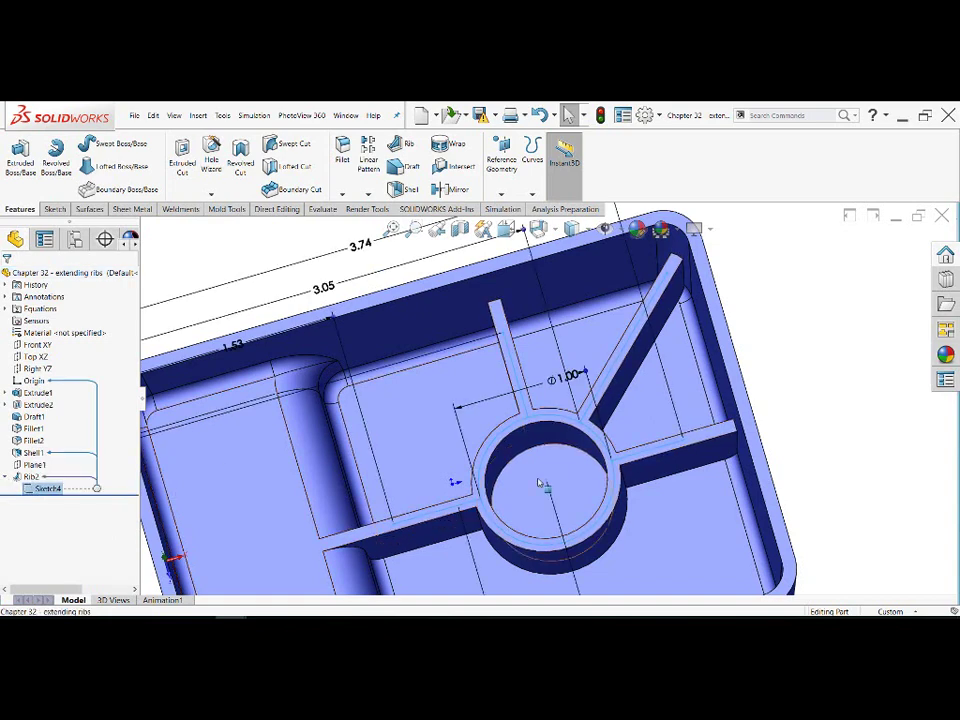
scroll(728, 392, "up", 3)
key("Escape")
scroll(550, 425, "down", 2)
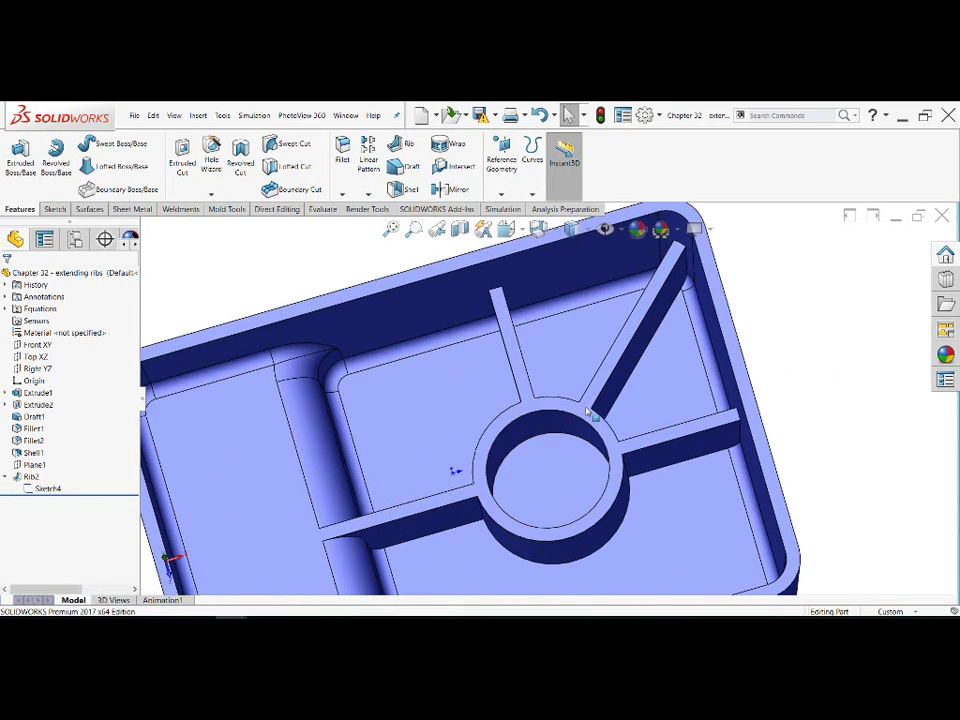
middle_click_drag(602, 403, 700, 390)
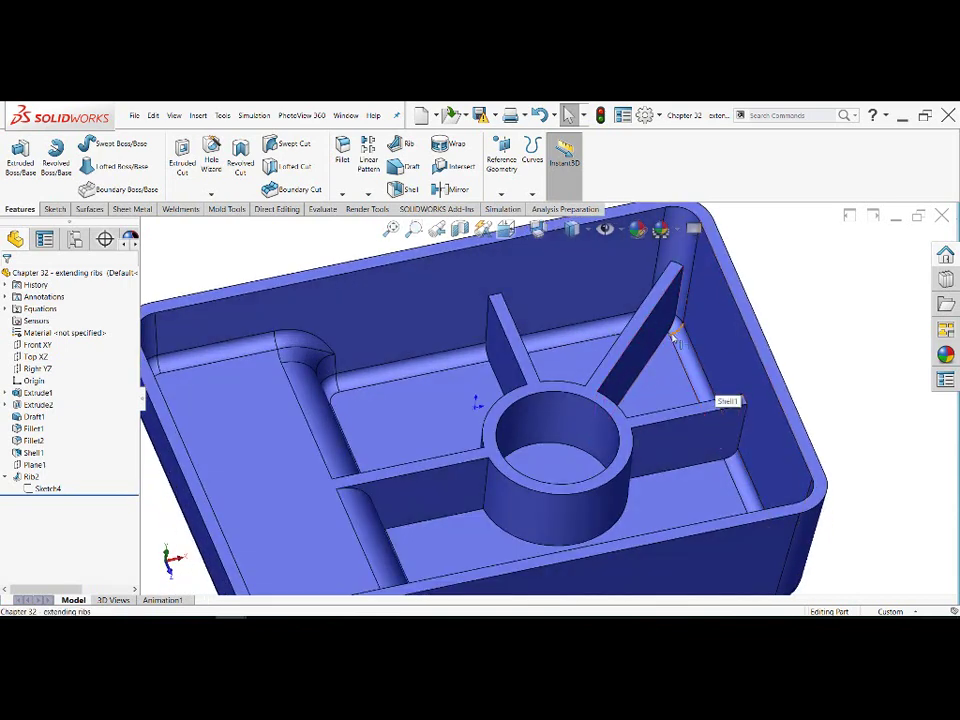
scroll(541, 398, "up", 2)
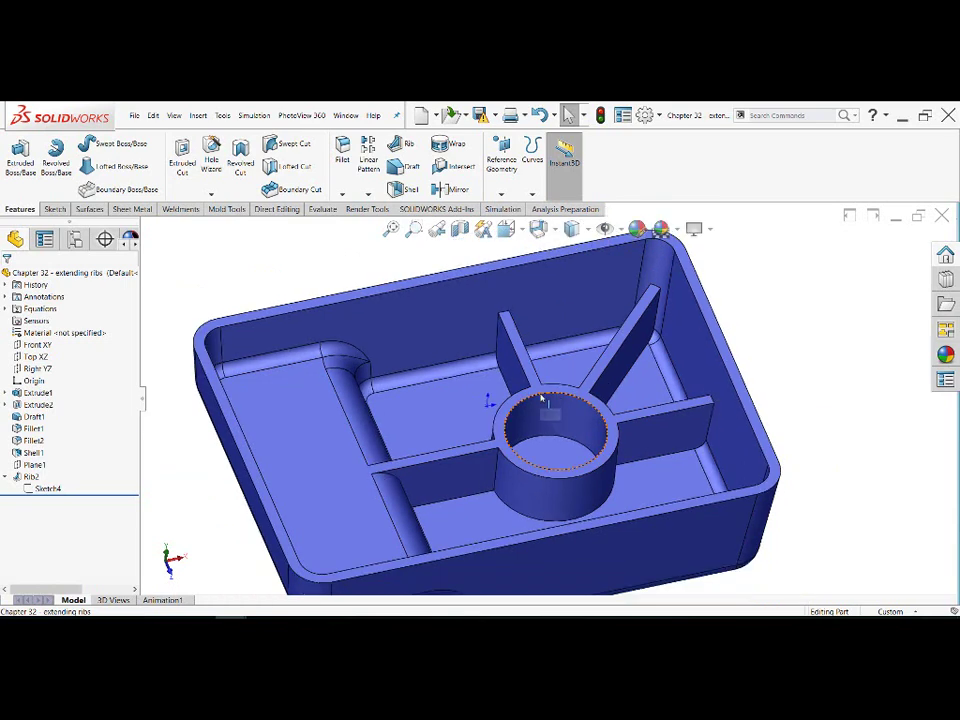
left_click(345, 115)
left_click(383, 247)
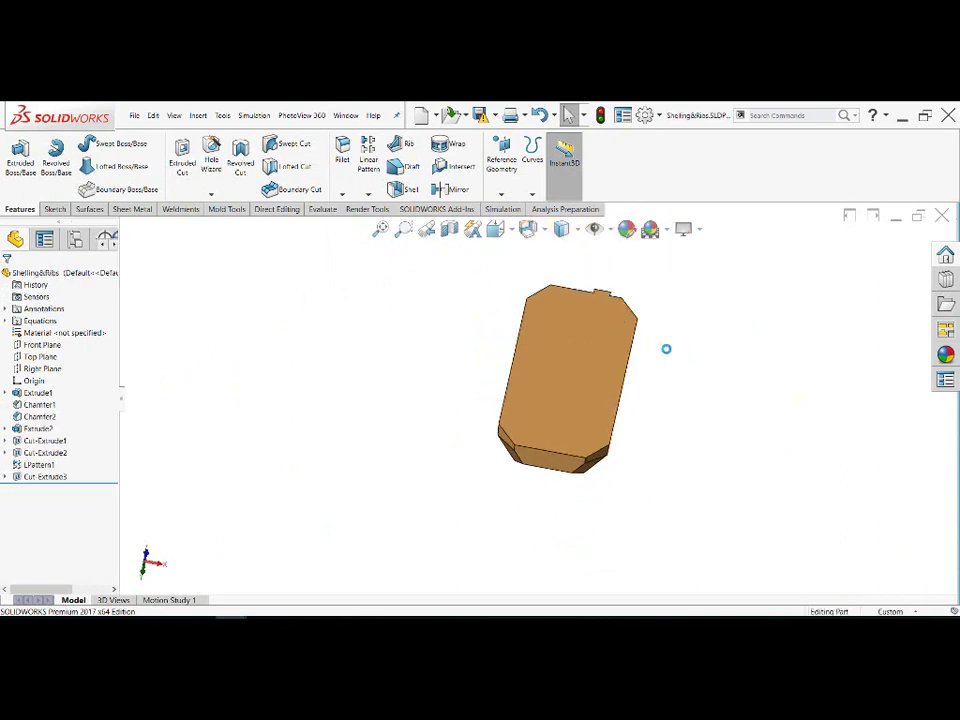
middle_click_drag(664, 347, 565, 346)
scroll(617, 359, "up", 3)
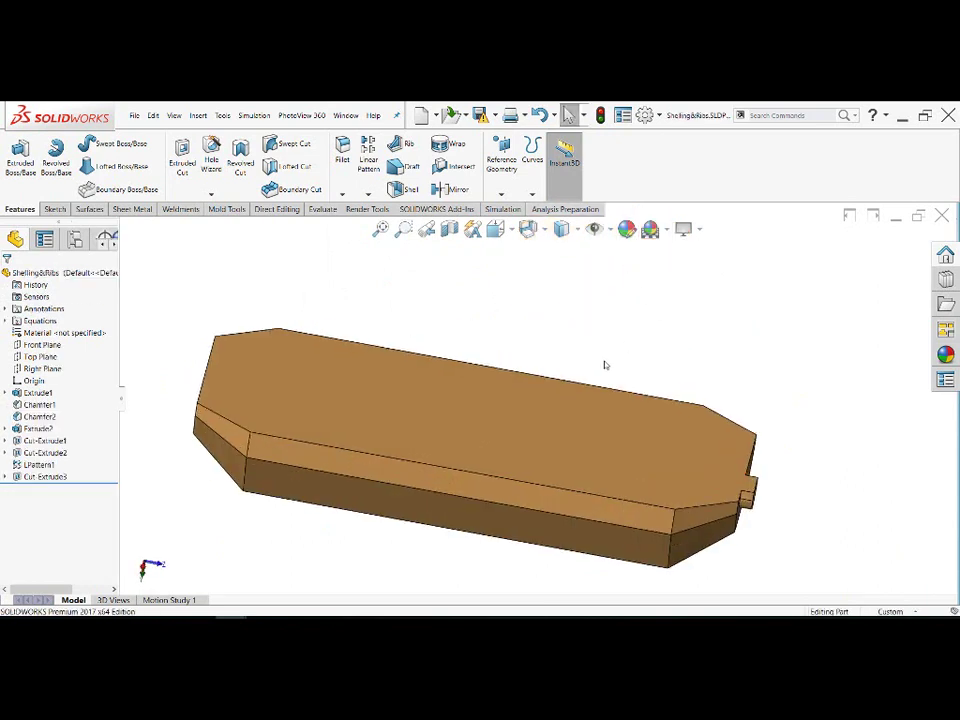
scroll(605, 365, "down", 2)
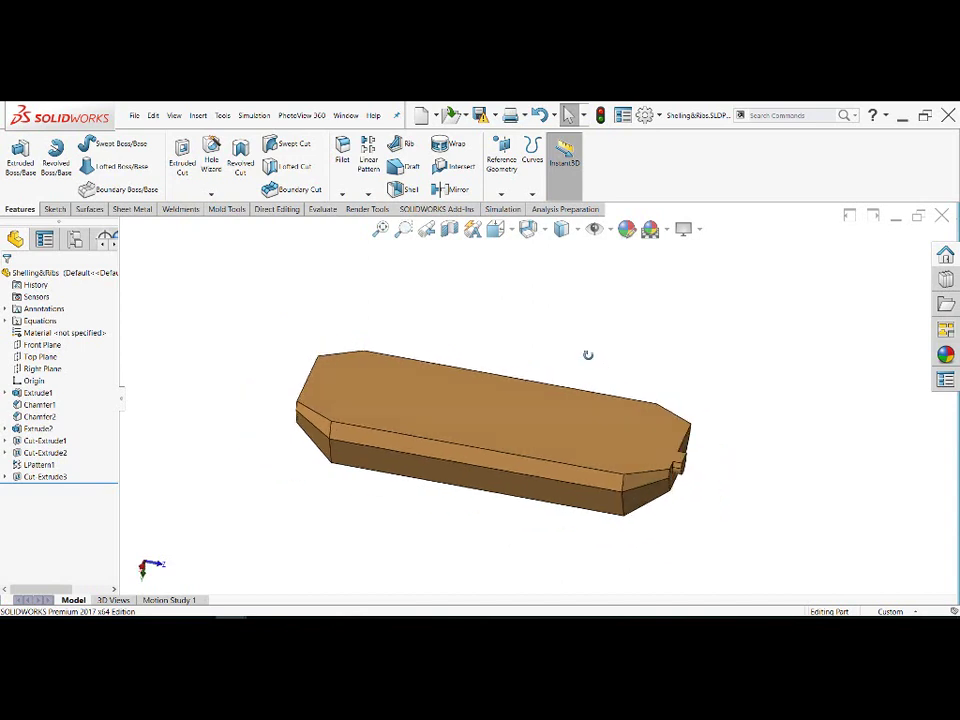
mouse_move(586, 355)
middle_mouse_down()
mouse_move(403, 319)
mouse_move(394, 298)
mouse_move(450, 377)
middle_mouse_up()
mouse_move(498, 515)
middle_mouse_down()
mouse_move(484, 401)
mouse_move(497, 375)
middle_mouse_up()
scroll(441, 506, "up", 3)
left_click(441, 506)
mouse_move(441, 506)
middle_mouse_down()
mouse_move(424, 454)
mouse_move(358, 480)
mouse_move(394, 531)
mouse_move(427, 515)
middle_mouse_up()
scroll(467, 454, "down", 3)
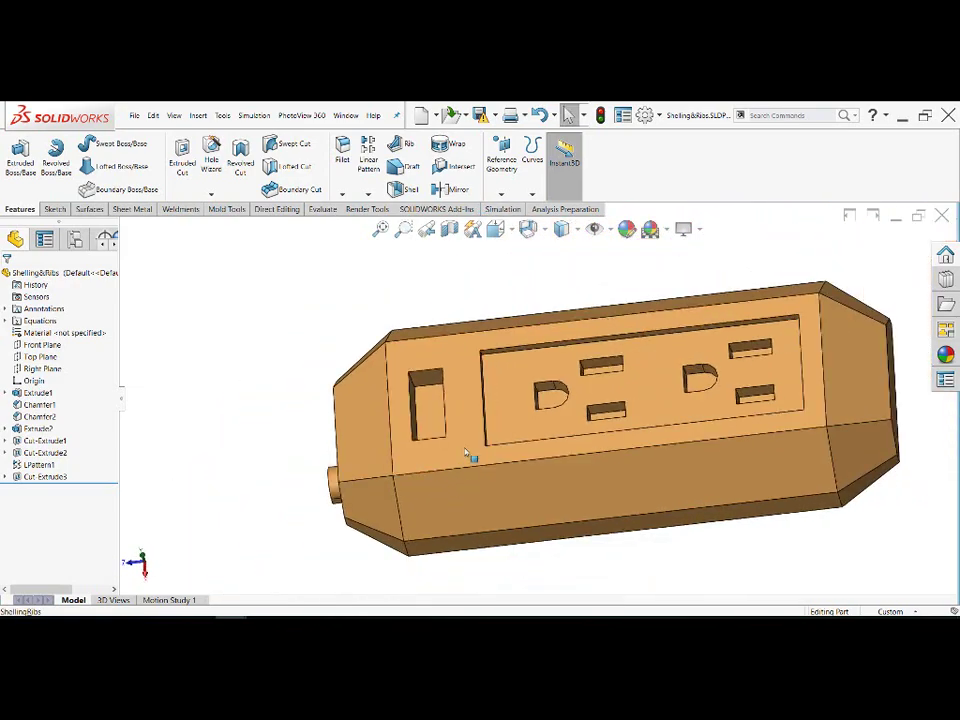
scroll(474, 444, "up", 3)
scroll(428, 376, "up", 3)
left_click(395, 360)
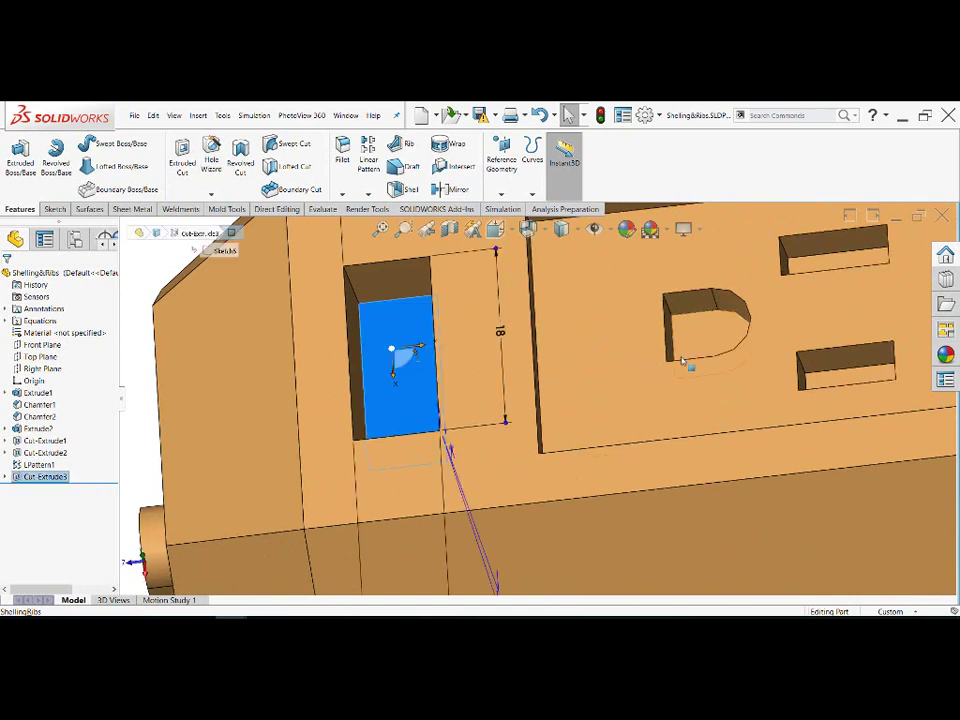
scroll(662, 352, "down", 3)
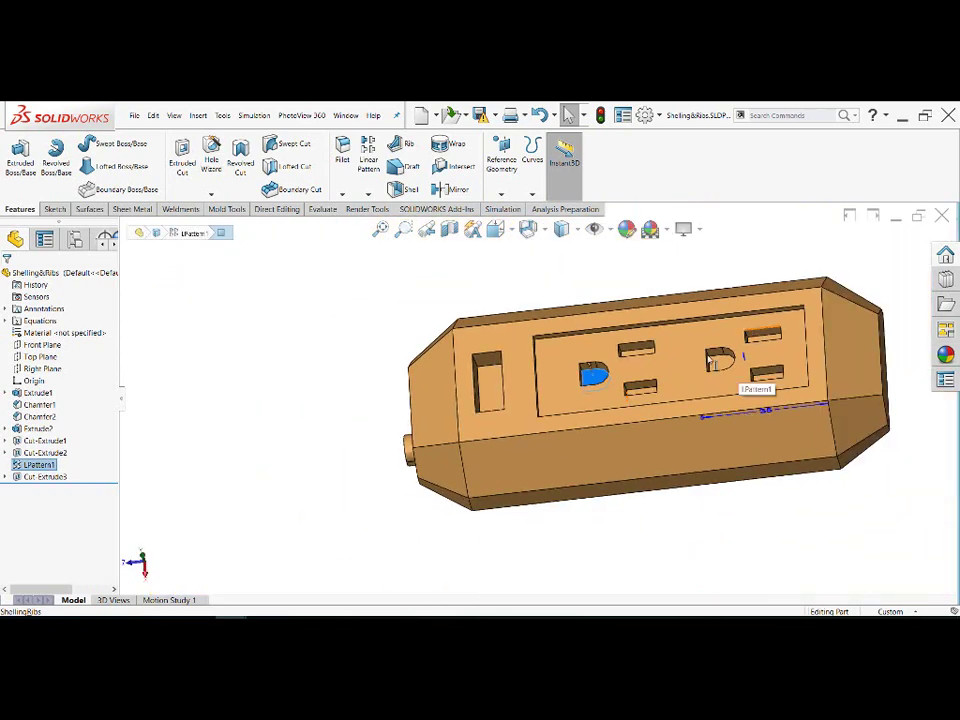
scroll(708, 360, "down", 2)
scroll(695, 358, "down", 2)
scroll(685, 352, "down", 2)
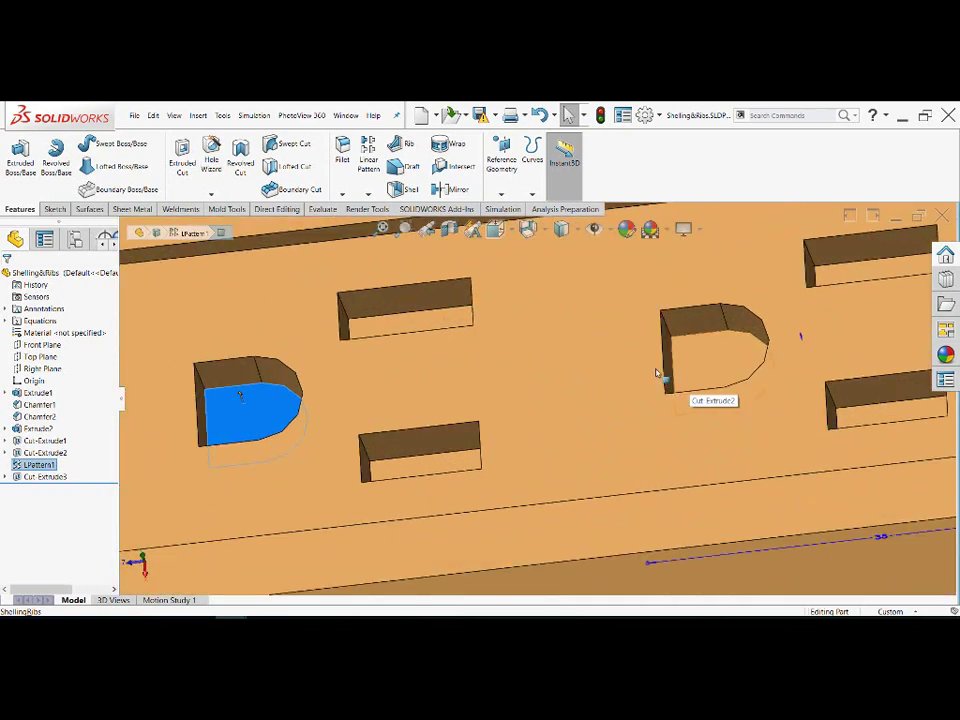
key("f")
mouse_move(572, 354)
middle_mouse_down()
mouse_move(579, 420)
mouse_move(673, 531)
mouse_move(639, 493)
mouse_move(613, 591)
mouse_move(491, 435)
middle_mouse_up()
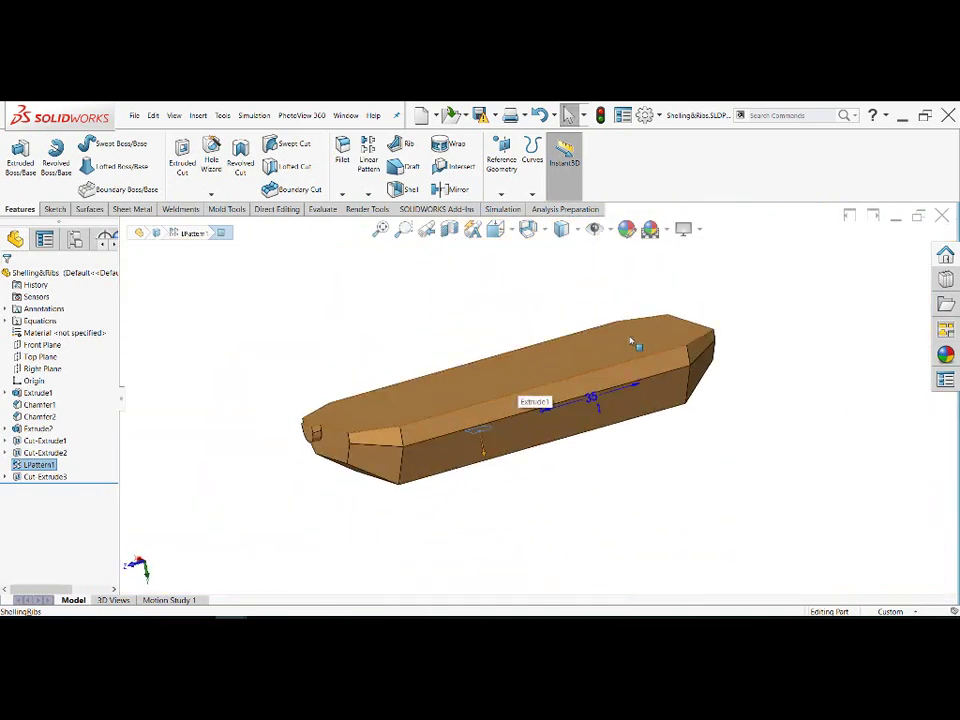
middle_click_drag(630, 343, 598, 516)
middle_click_drag(574, 439, 531, 211)
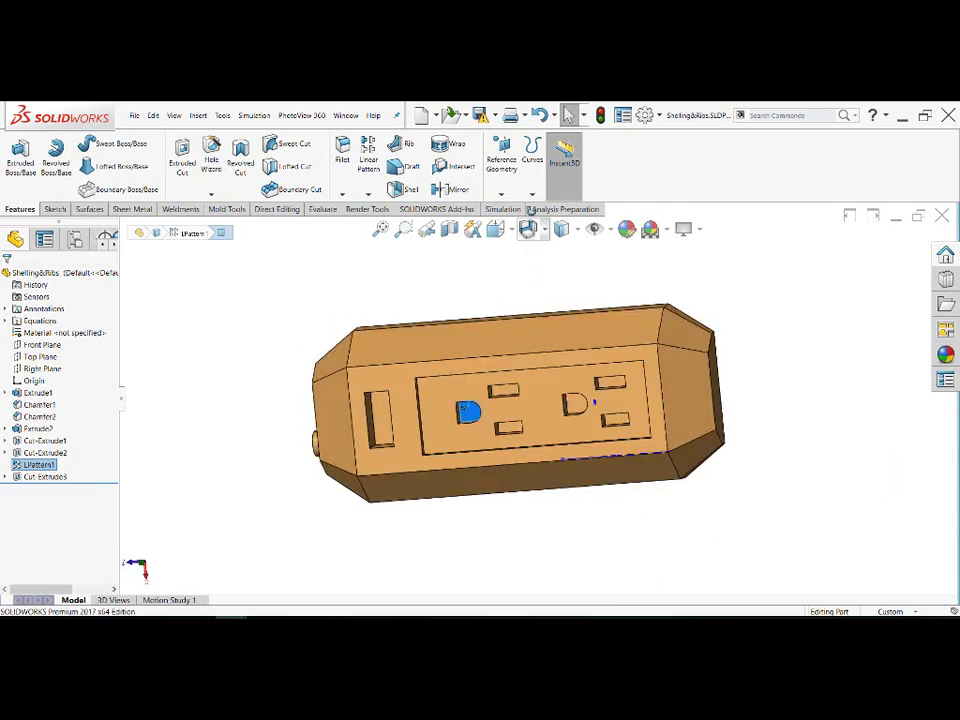
scroll(465, 407, "down", 3)
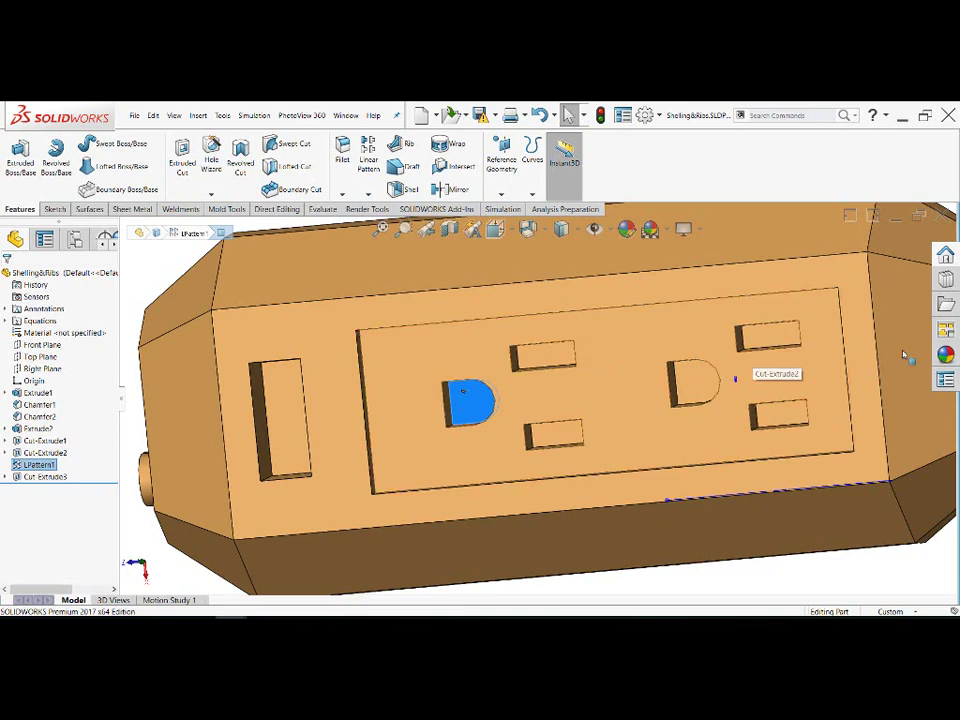
scroll(641, 392, "up", 3)
middle_click_drag(632, 383, 628, 412)
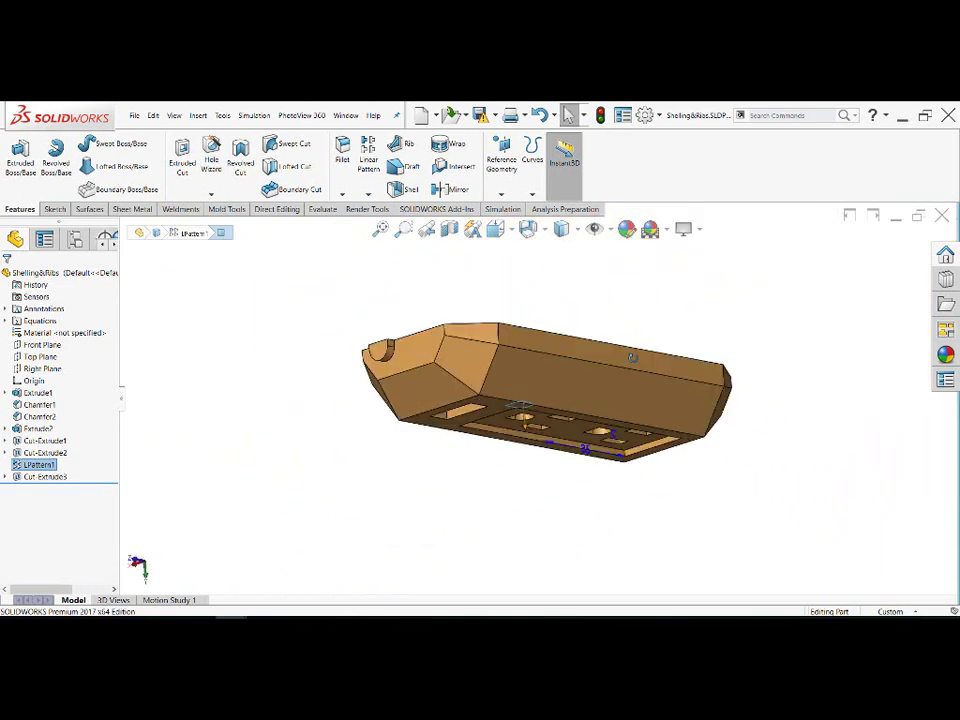
middle_click_drag(448, 313, 512, 388)
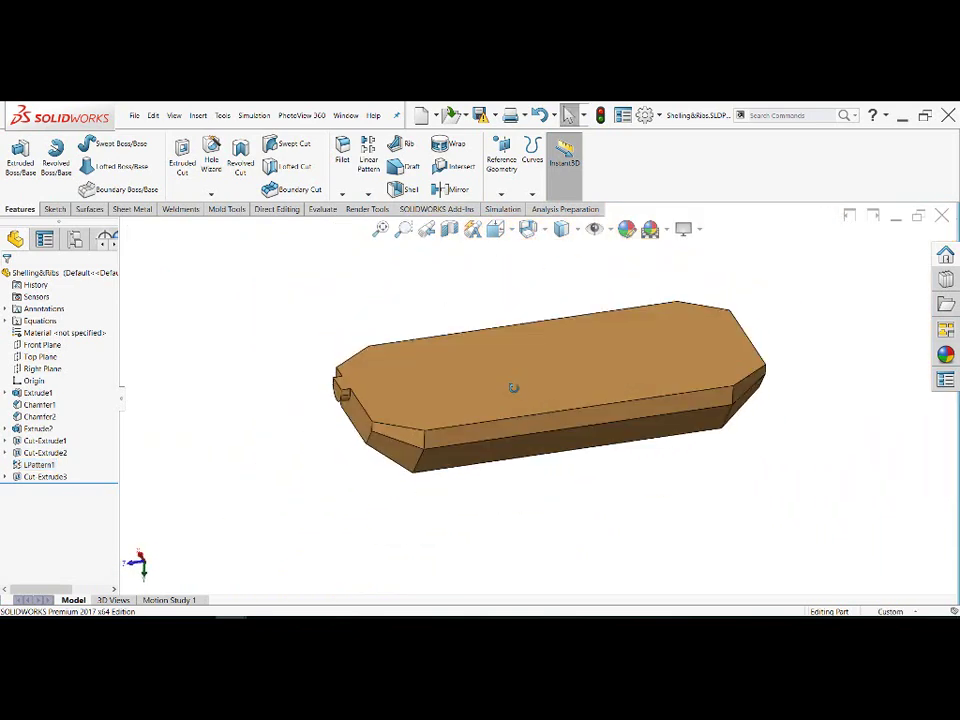
Set up Shell3 at 1 mm thickness with the part's large flat face chosen for removal
left_click(405, 189)
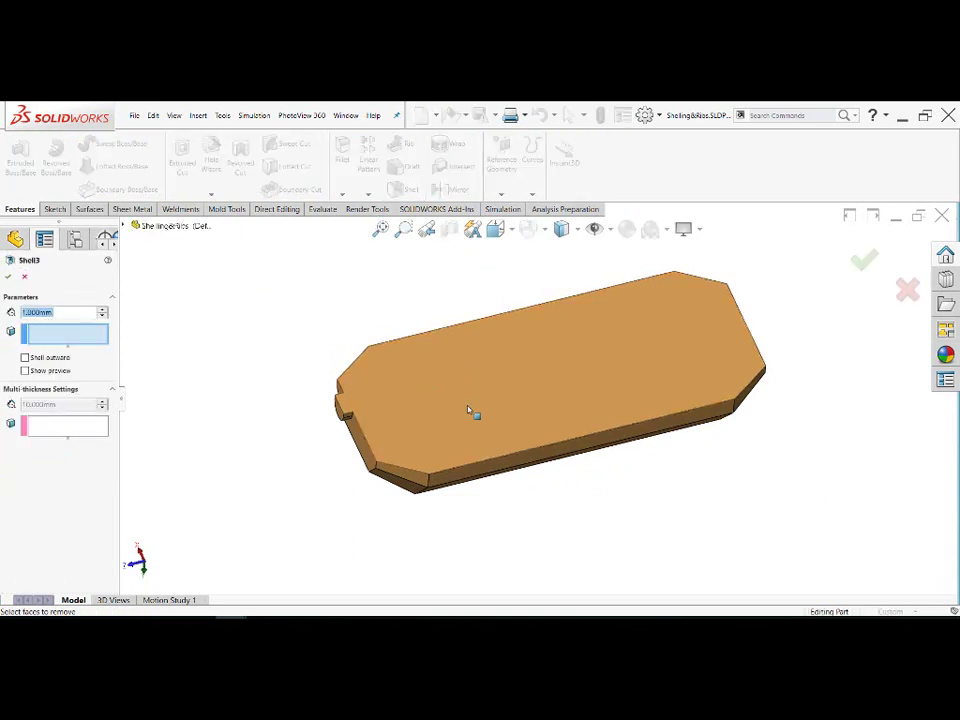
middle_click_drag(468, 410, 460, 375)
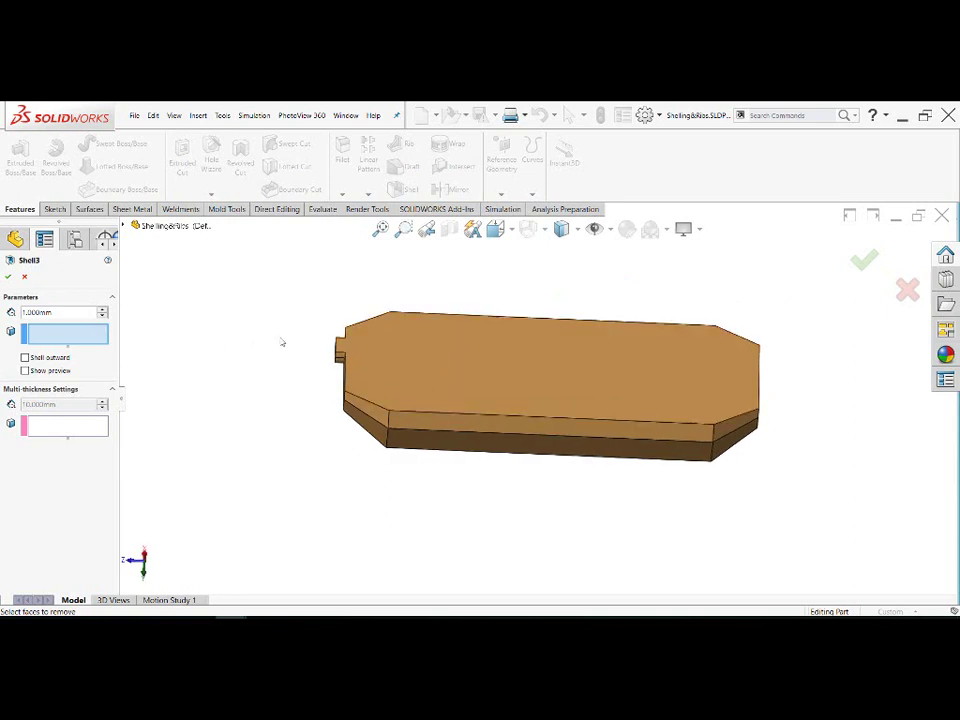
left_click(405, 352)
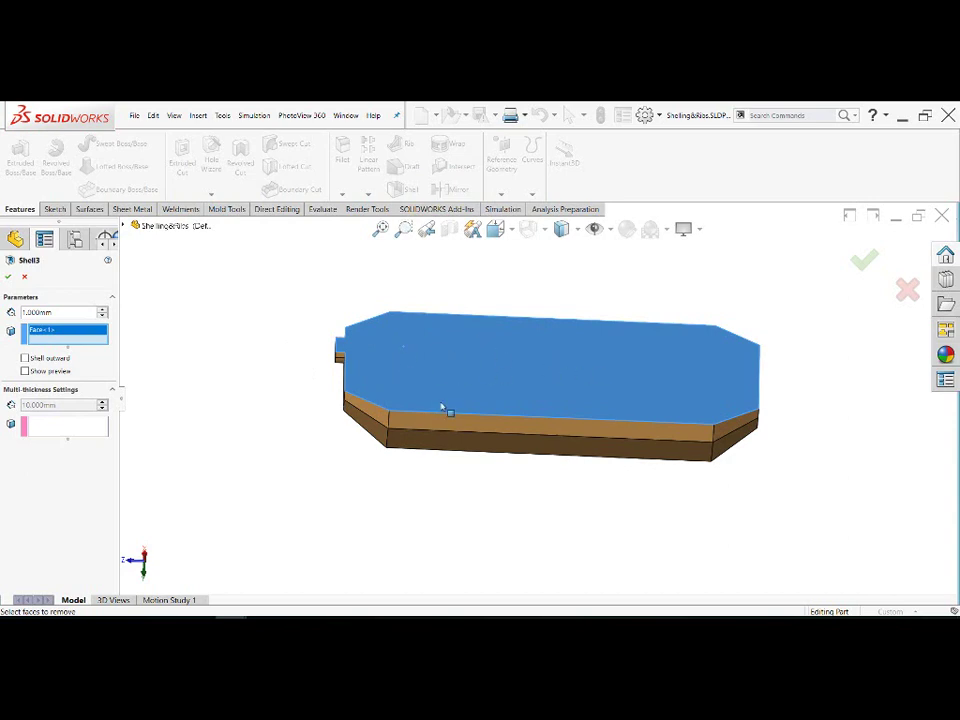
middle_click_drag(442, 408, 486, 274)
scroll(547, 465, "down", 3)
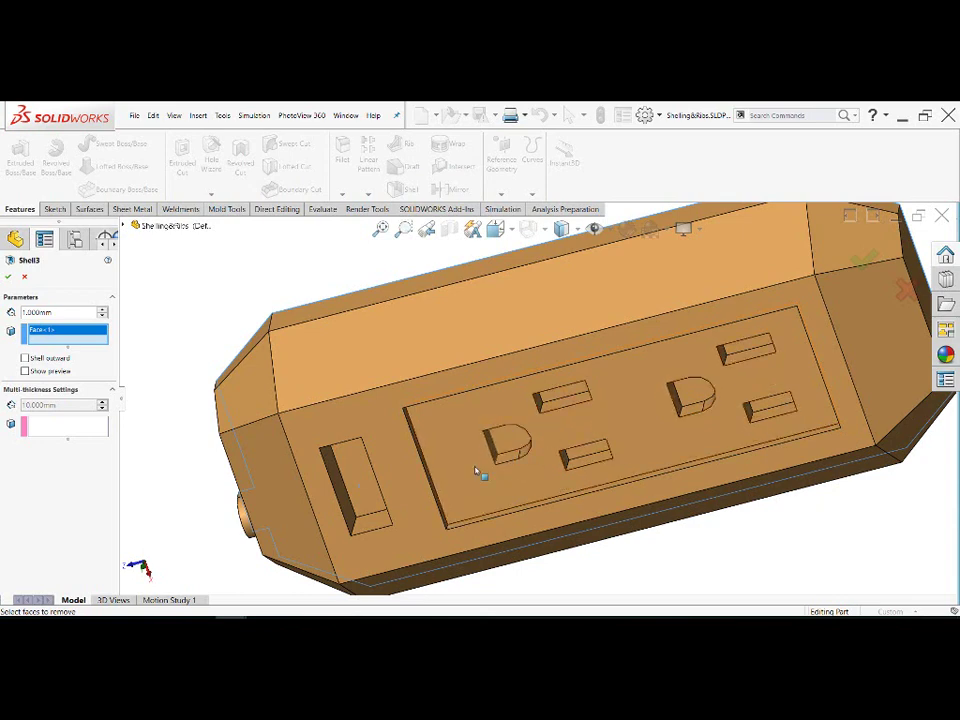
middle_click_drag(478, 473, 494, 456)
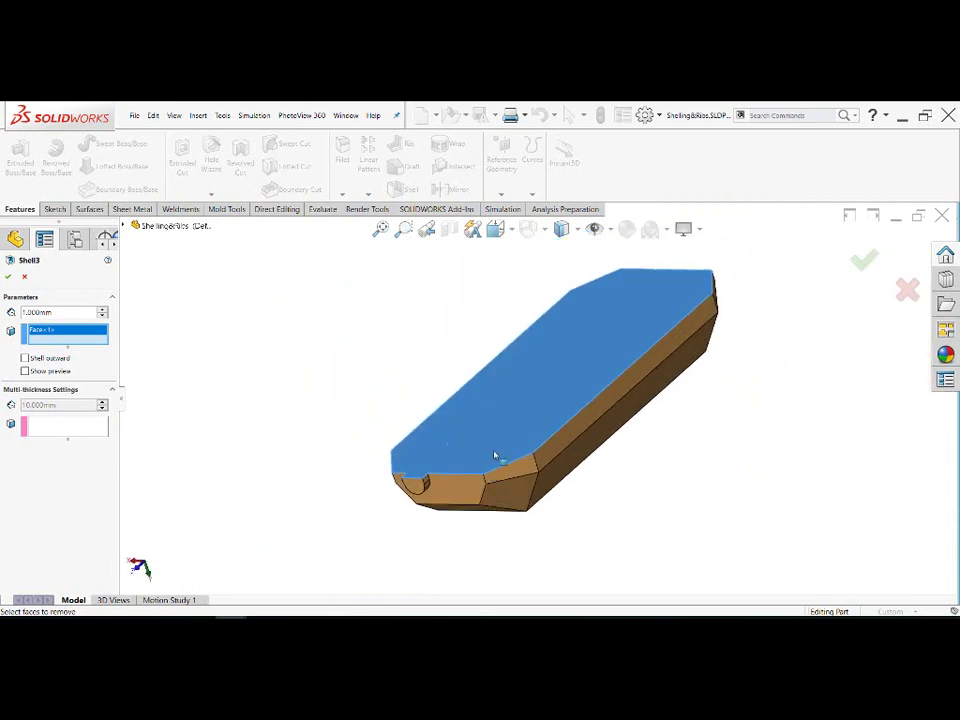
scroll(494, 456, "up", 2)
mouse_move(662, 500)
middle_mouse_down()
mouse_move(675, 343)
mouse_move(527, 439)
mouse_move(499, 330)
mouse_move(482, 460)
mouse_move(508, 467)
middle_mouse_up()
scroll(448, 448, "up", 2)
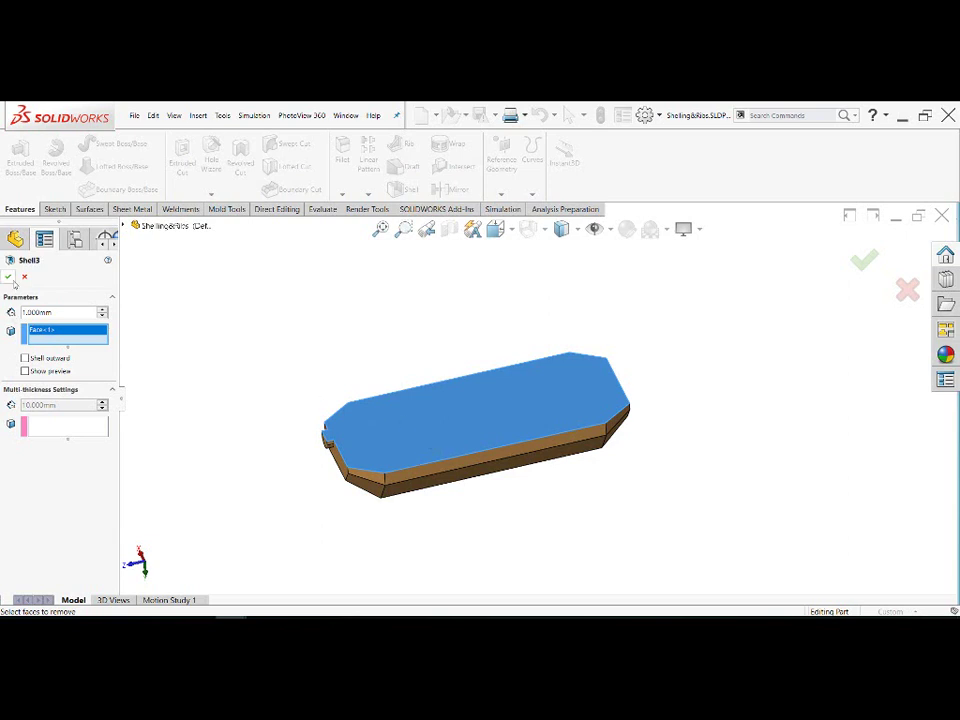
scroll(507, 436, "down", 1)
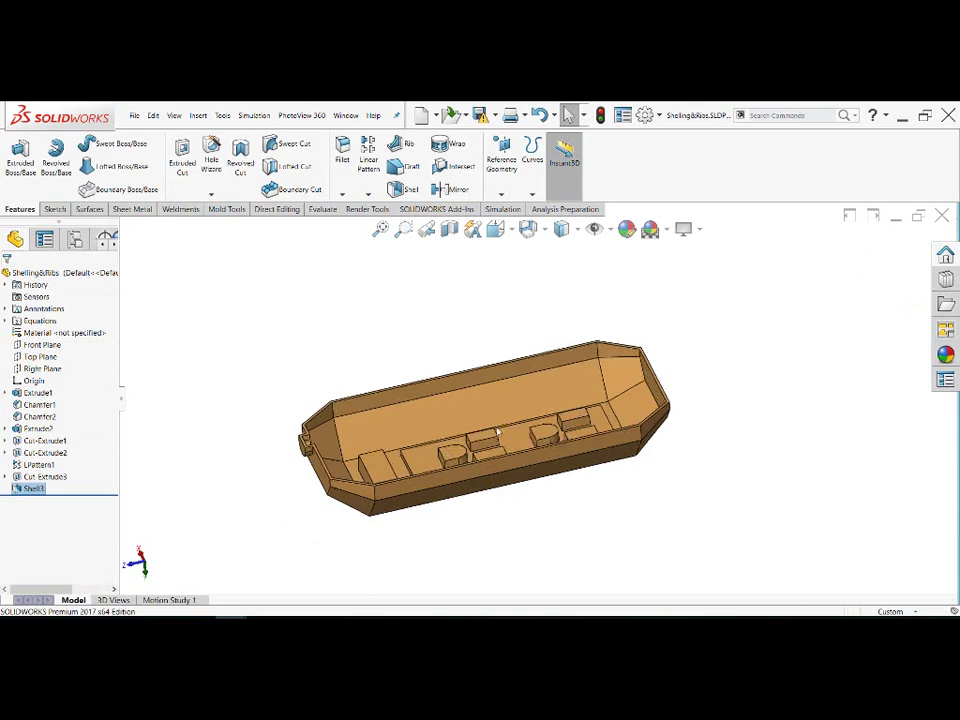
scroll(507, 436, "down", 2)
mouse_move(507, 436)
middle_mouse_down()
mouse_move(514, 476)
mouse_move(561, 424)
middle_mouse_up()
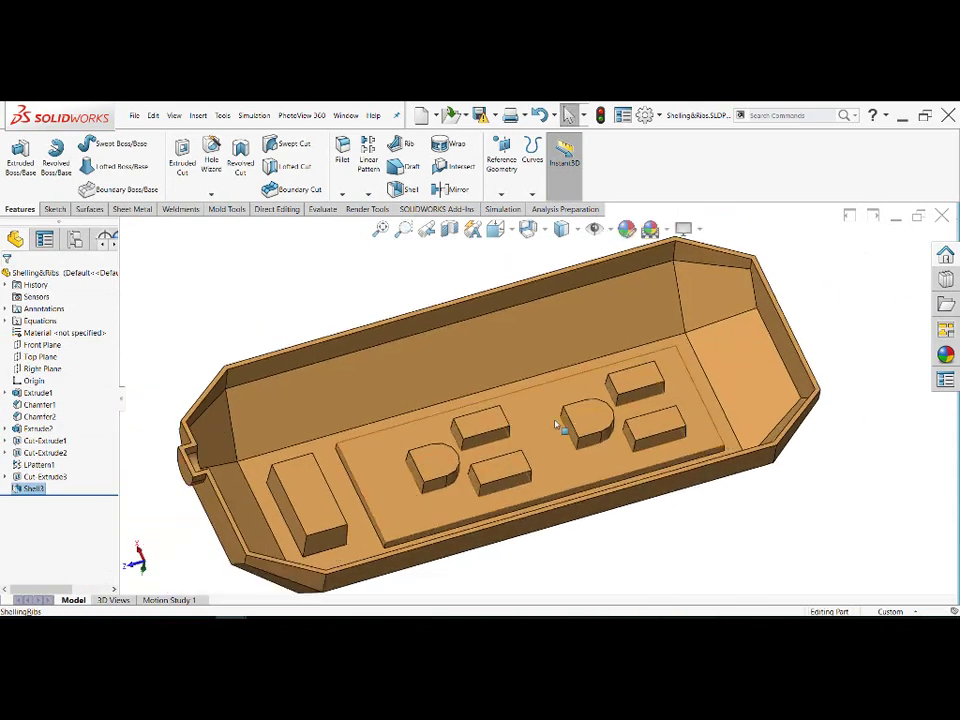
scroll(407, 467, "down", 2)
scroll(439, 461, "down", 2)
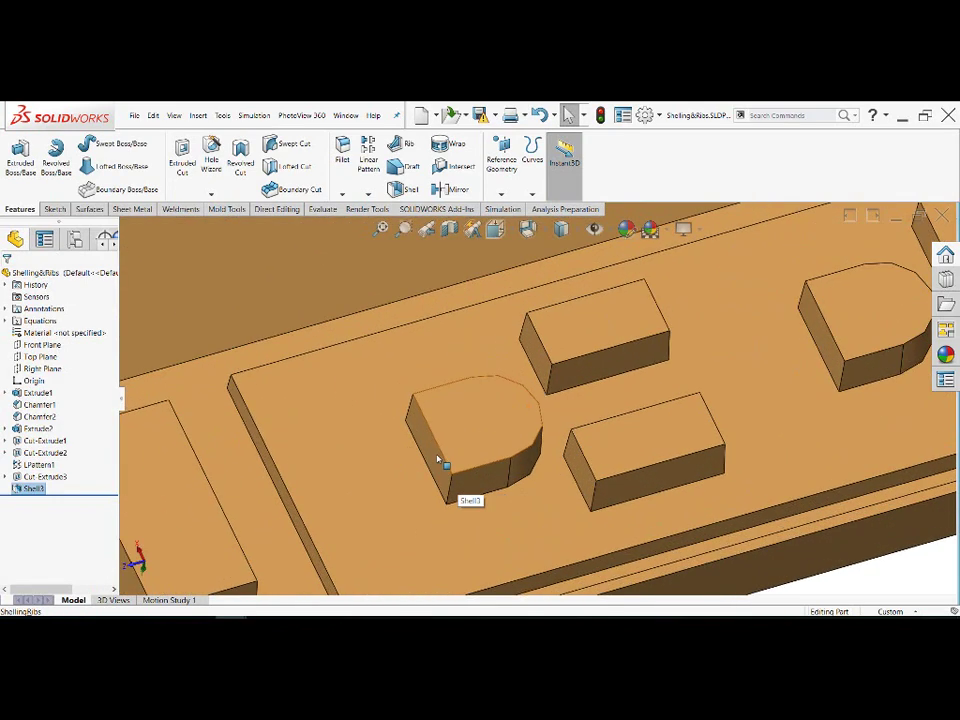
scroll(487, 377, "down", 2)
scroll(536, 444, "up", 3)
scroll(549, 437, "up", 2)
mouse_move(549, 437)
middle_mouse_down()
mouse_move(538, 364)
mouse_move(522, 437)
mouse_move(548, 396)
mouse_move(535, 400)
mouse_move(546, 422)
mouse_move(532, 326)
middle_mouse_up()
scroll(540, 418, "down", 3)
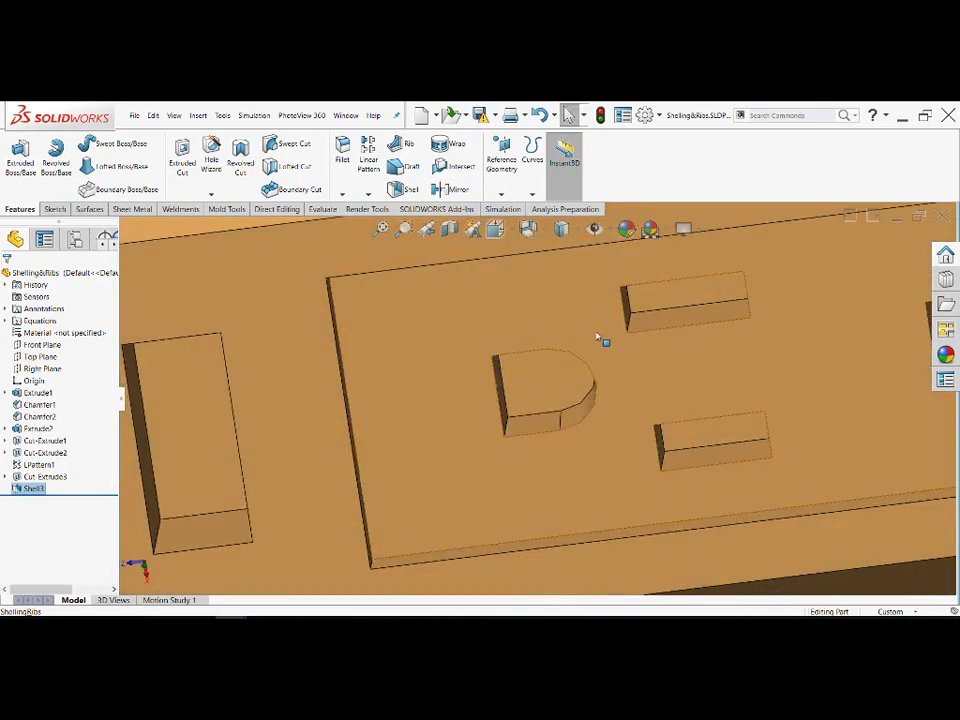
scroll(491, 414, "up", 2)
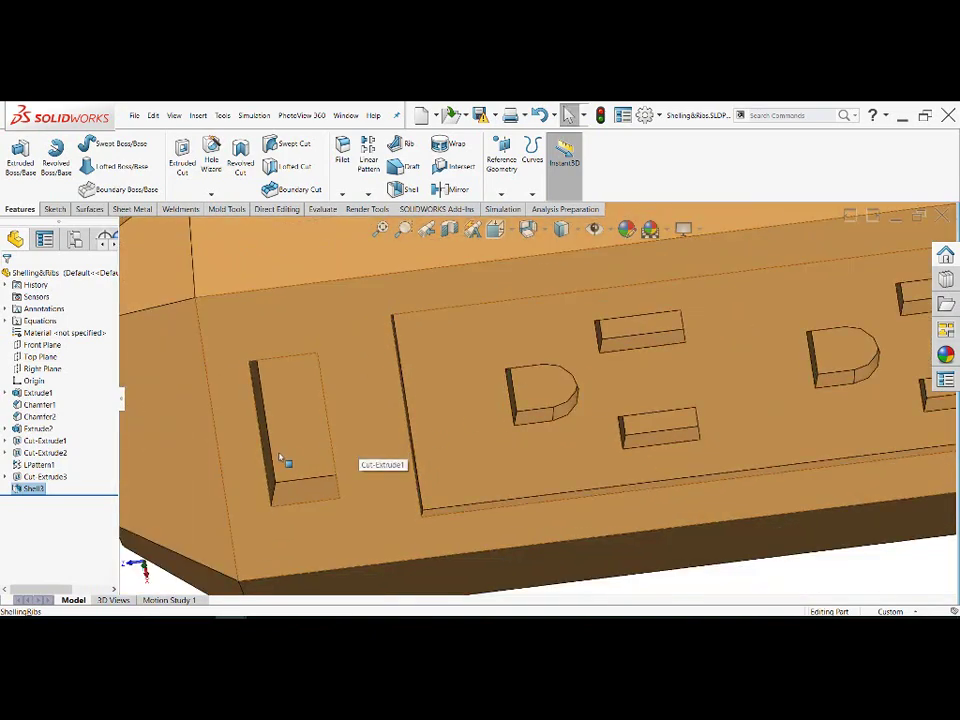
scroll(362, 461, "up", 3)
mouse_move(362, 461)
middle_mouse_down()
mouse_move(703, 570)
mouse_move(616, 461)
middle_mouse_up()
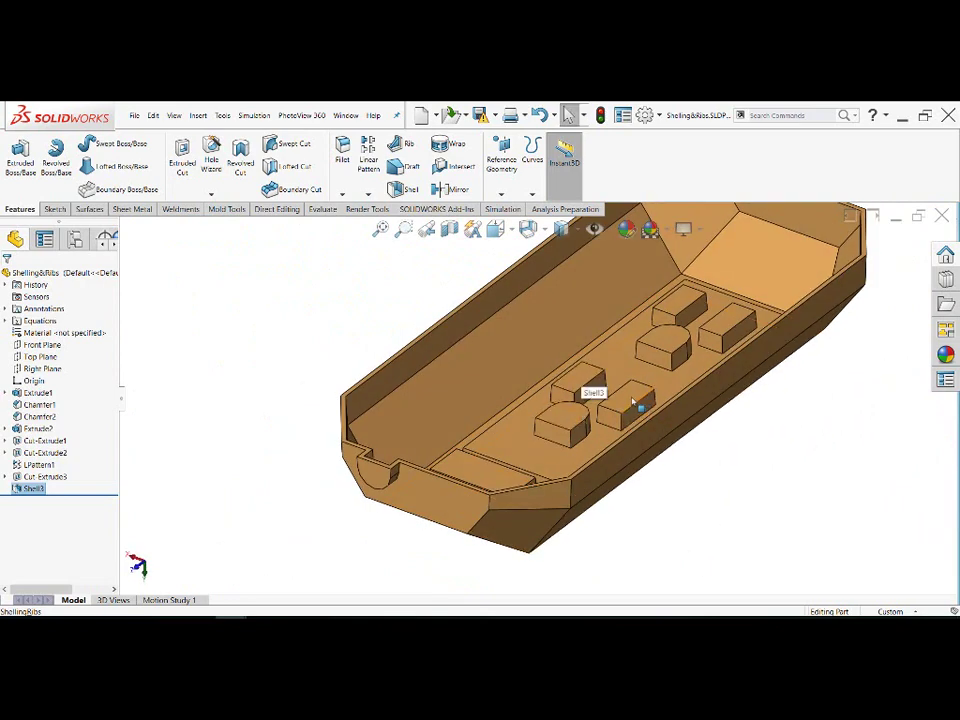
left_click(688, 302)
left_click(690, 350)
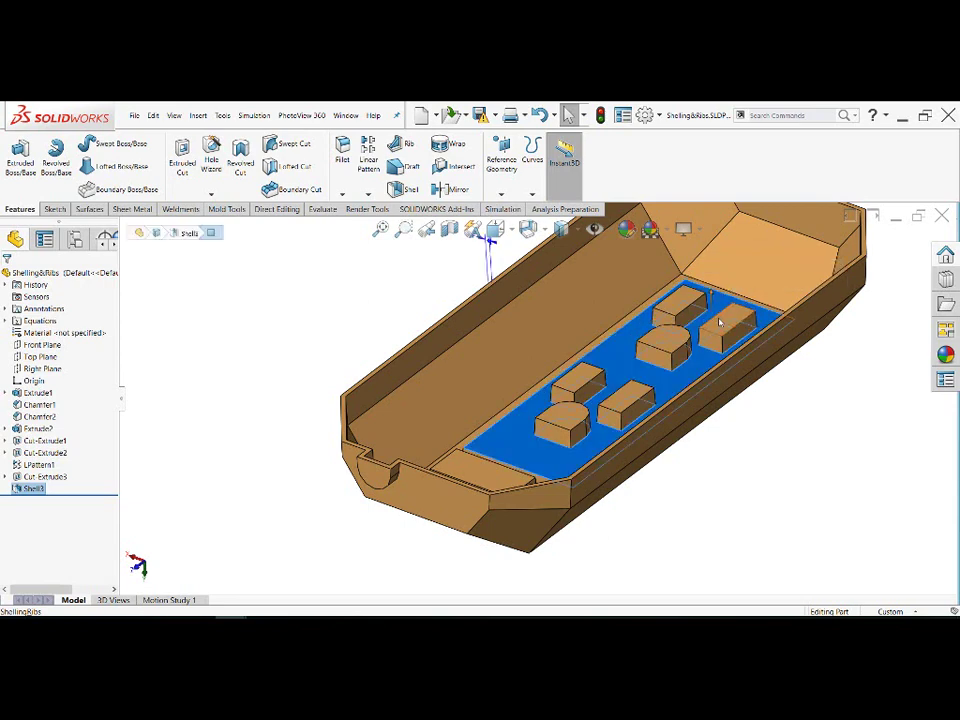
left_click(725, 318)
left_click(741, 512)
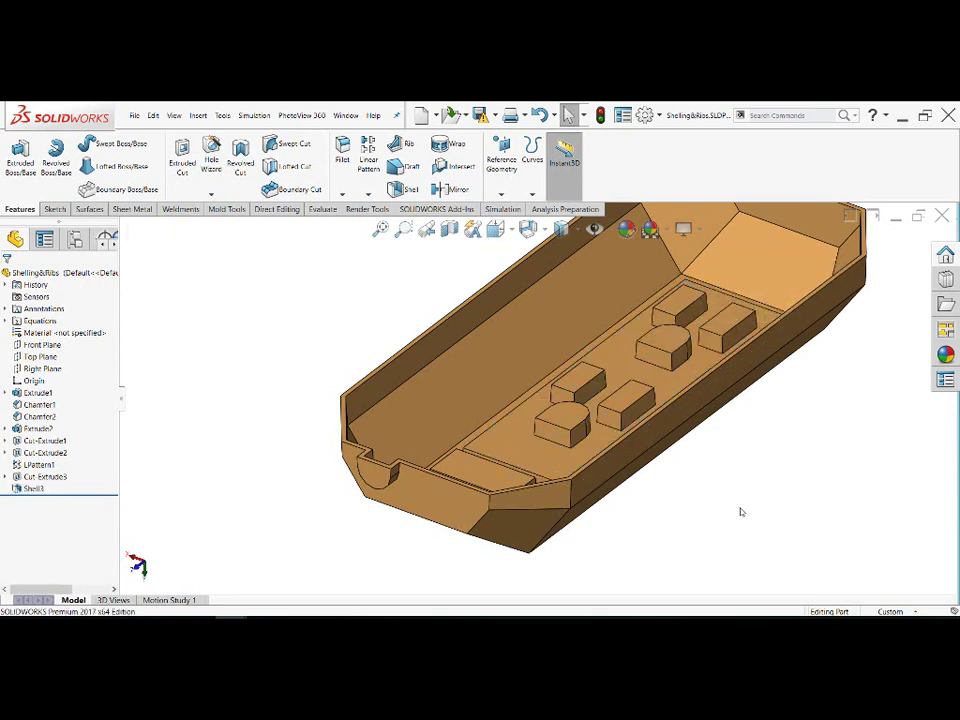
middle_click_drag(710, 388, 660, 518)
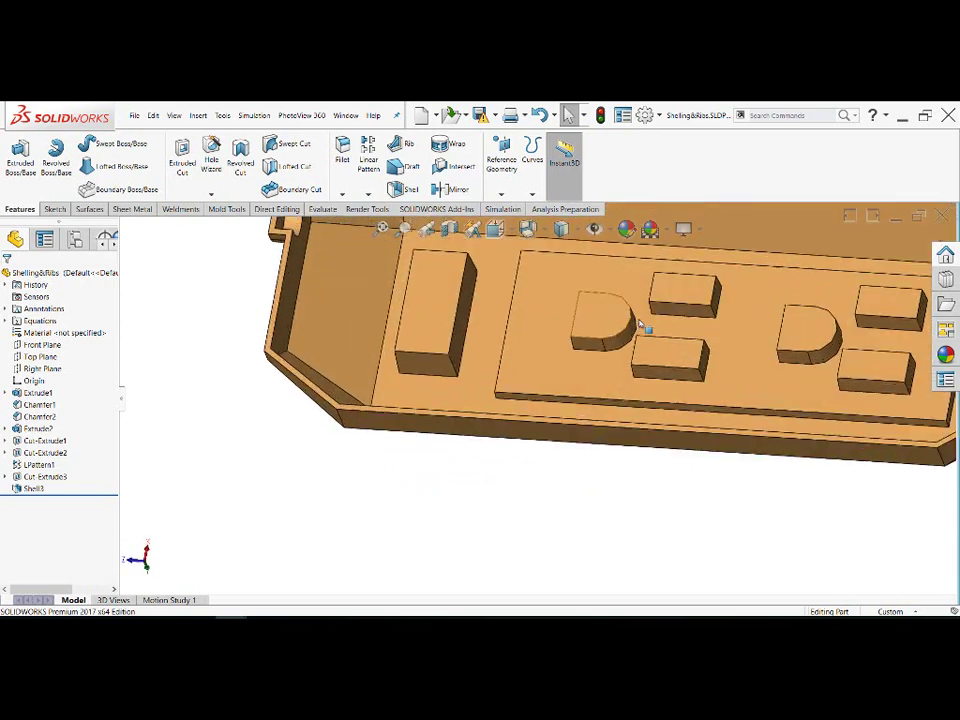
scroll(643, 332, "down", 5)
scroll(493, 367, "up", 2)
scroll(478, 378, "up", 3)
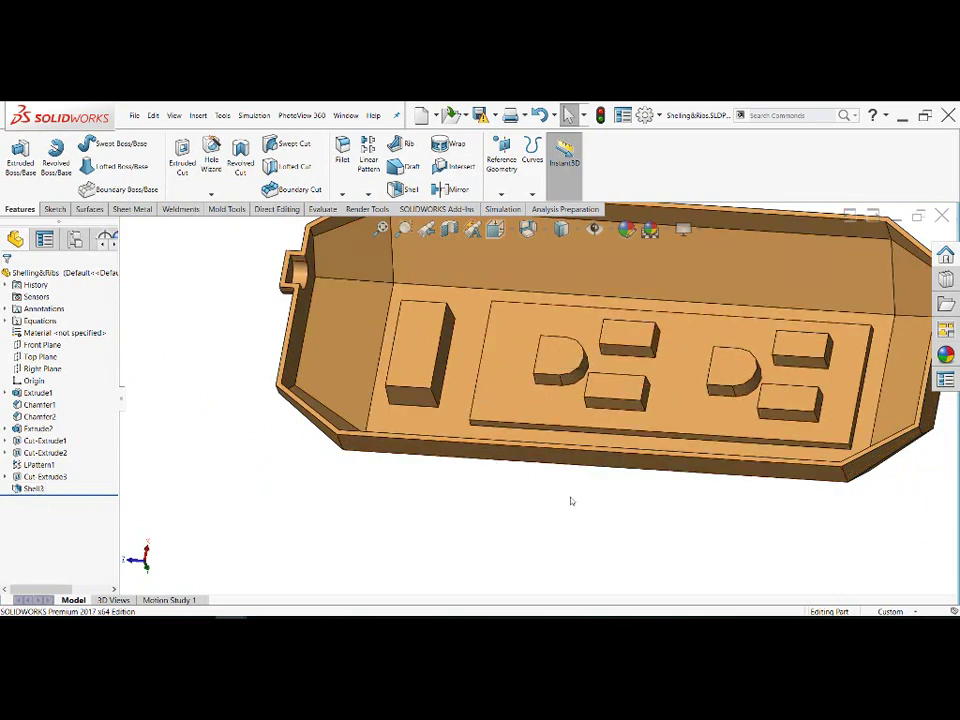
mouse_move(582, 469)
middle_mouse_down()
mouse_move(549, 381)
mouse_move(426, 433)
mouse_move(422, 546)
mouse_move(442, 580)
mouse_move(686, 369)
mouse_move(703, 316)
mouse_move(684, 388)
middle_mouse_up()
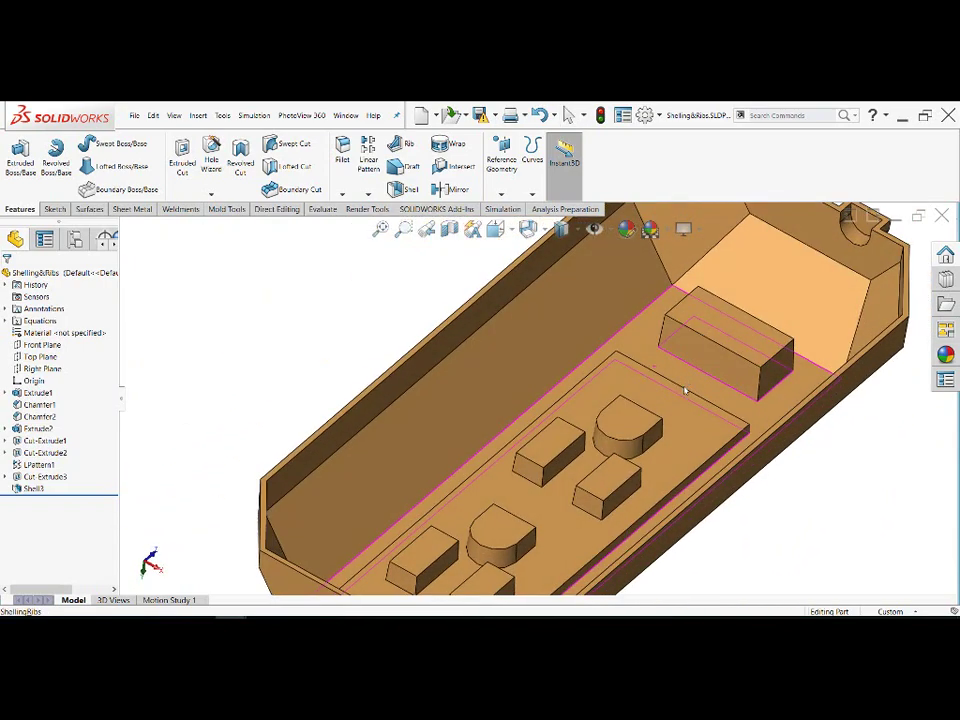
key("ctrl+7")
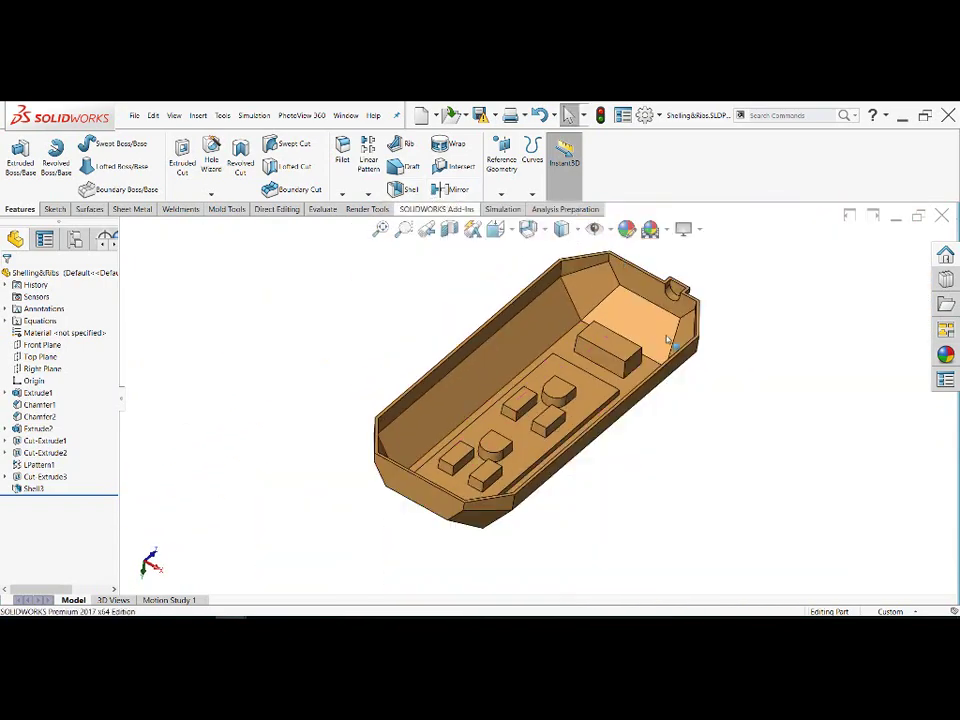
scroll(570, 365, "down", 3)
Start a new sketch on the top face of the raised end block
left_click(565, 357)
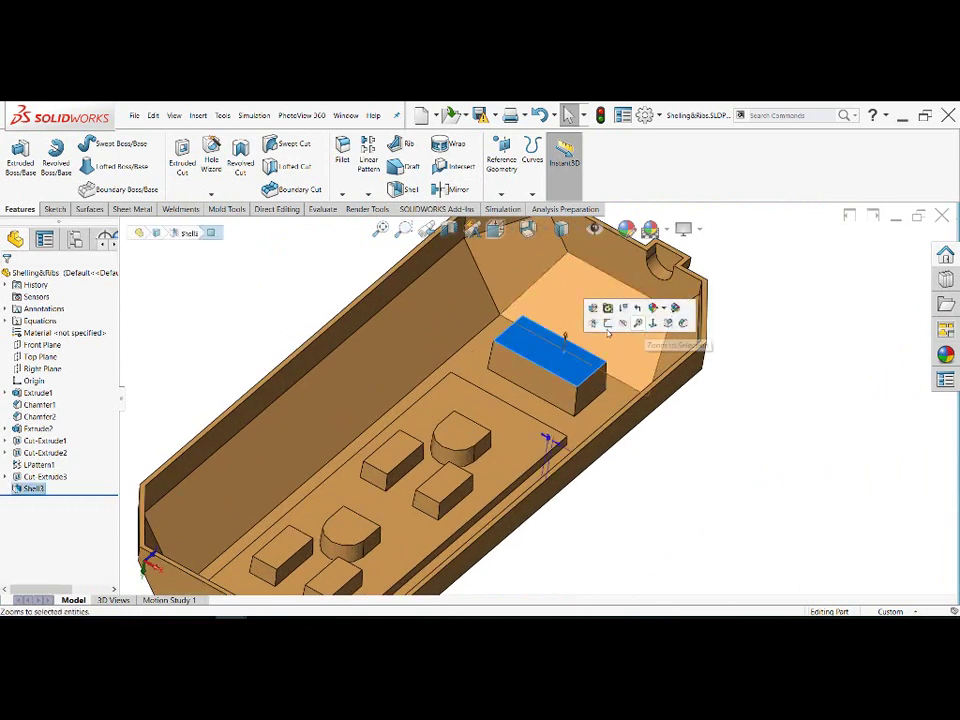
left_click(669, 322)
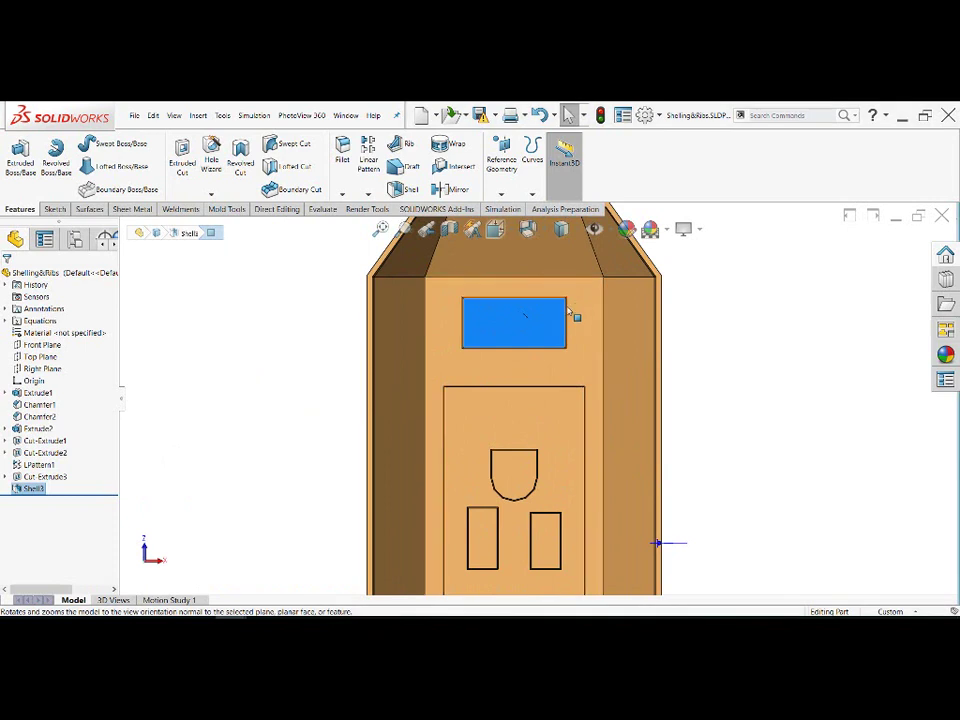
left_click(561, 326)
left_click(598, 283)
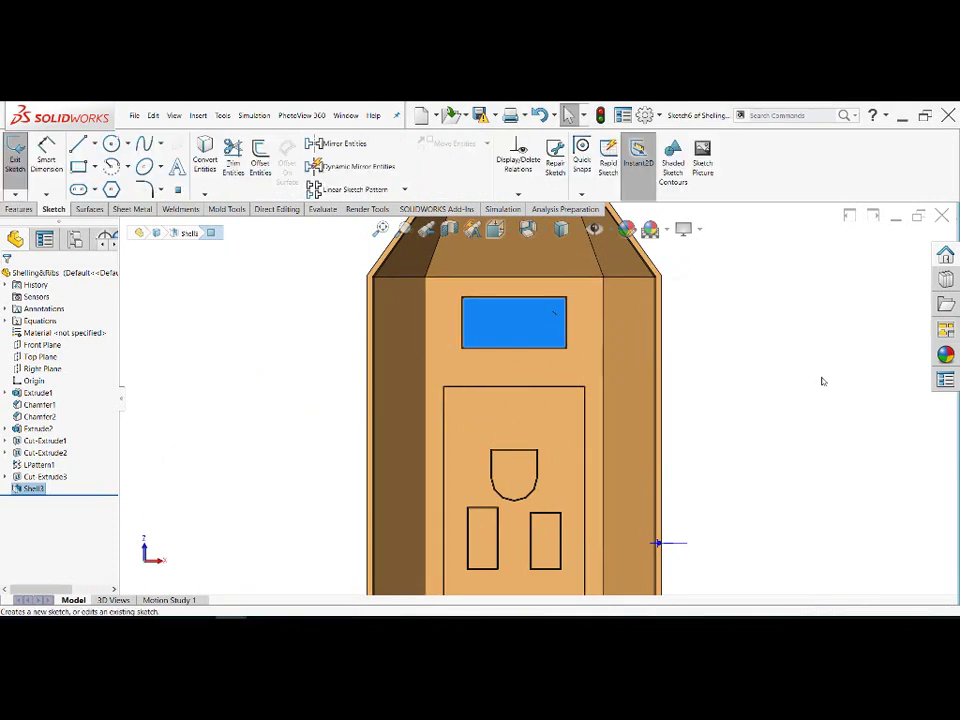
Draw a straight line across the interior between the left and right inner walls
key("l")
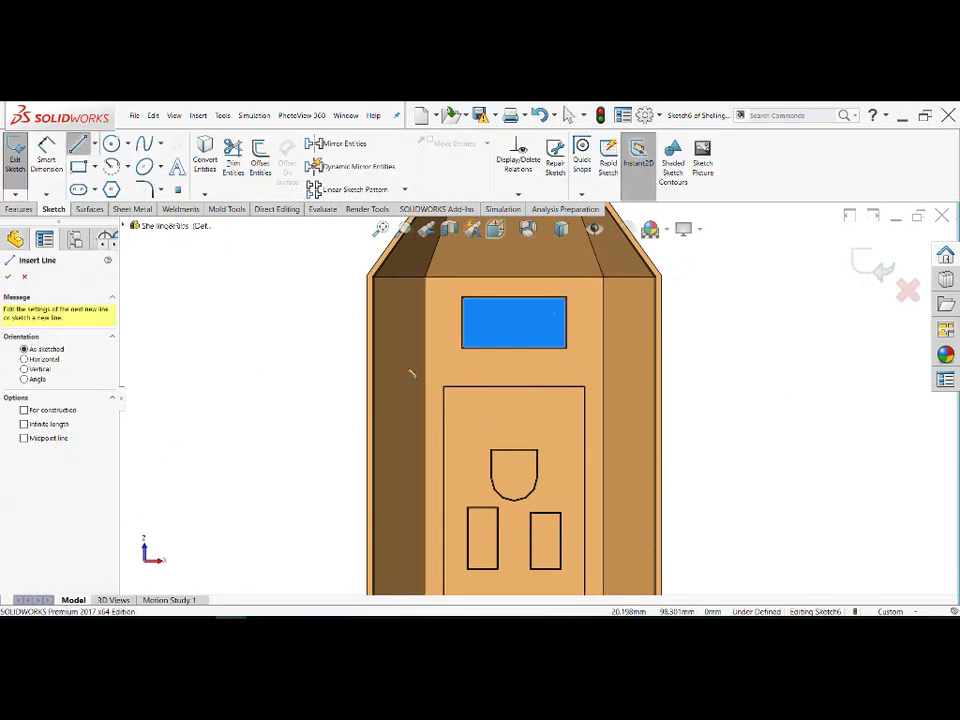
left_click(414, 368)
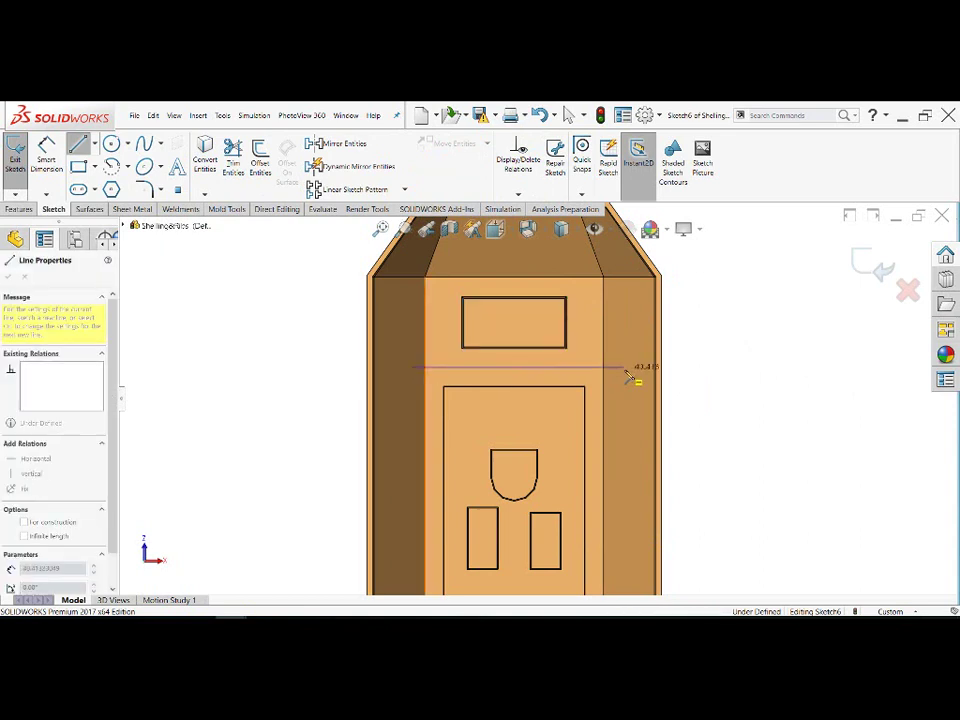
left_click(628, 375)
right_click(737, 371)
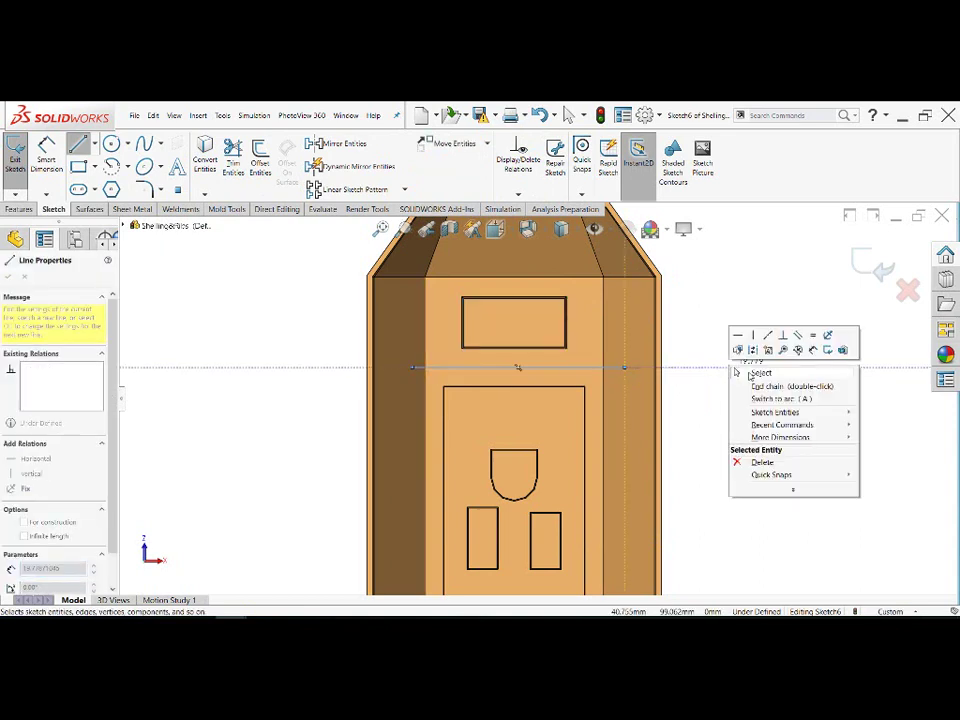
left_click(740, 372)
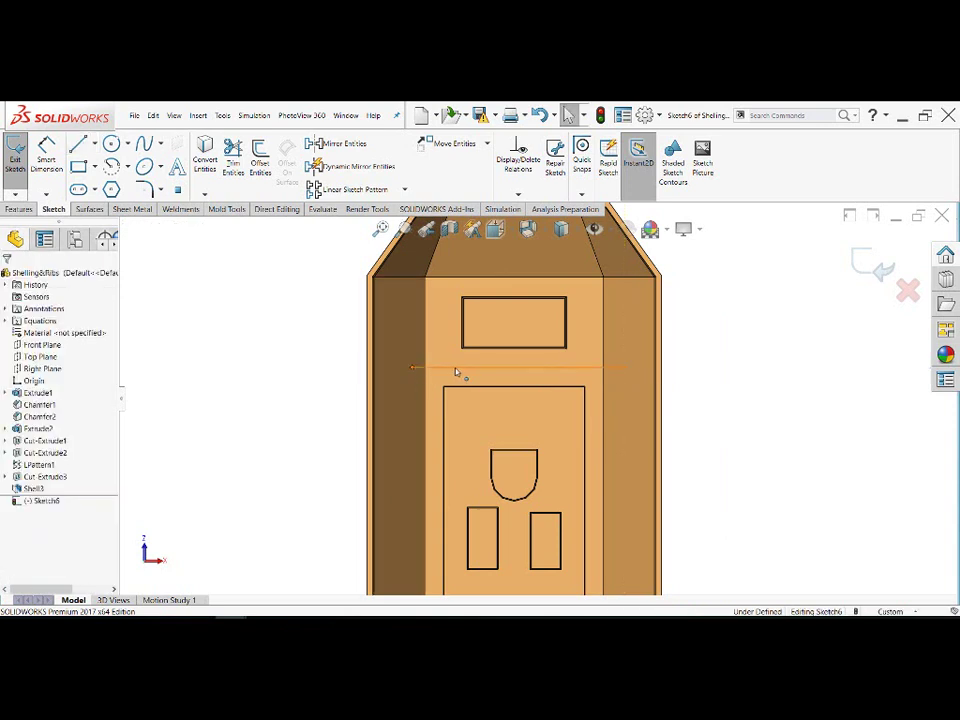
Shorten the line from both ends so it spans the floor just in front of the end block
left_click_drag(414, 368, 447, 366)
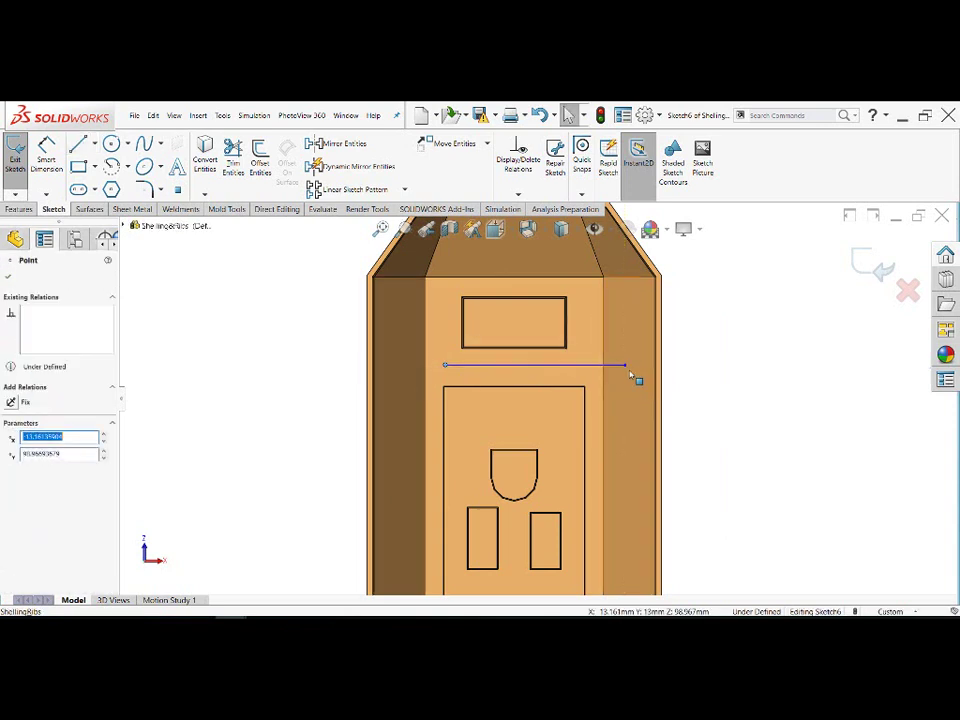
left_click_drag(627, 367, 580, 367)
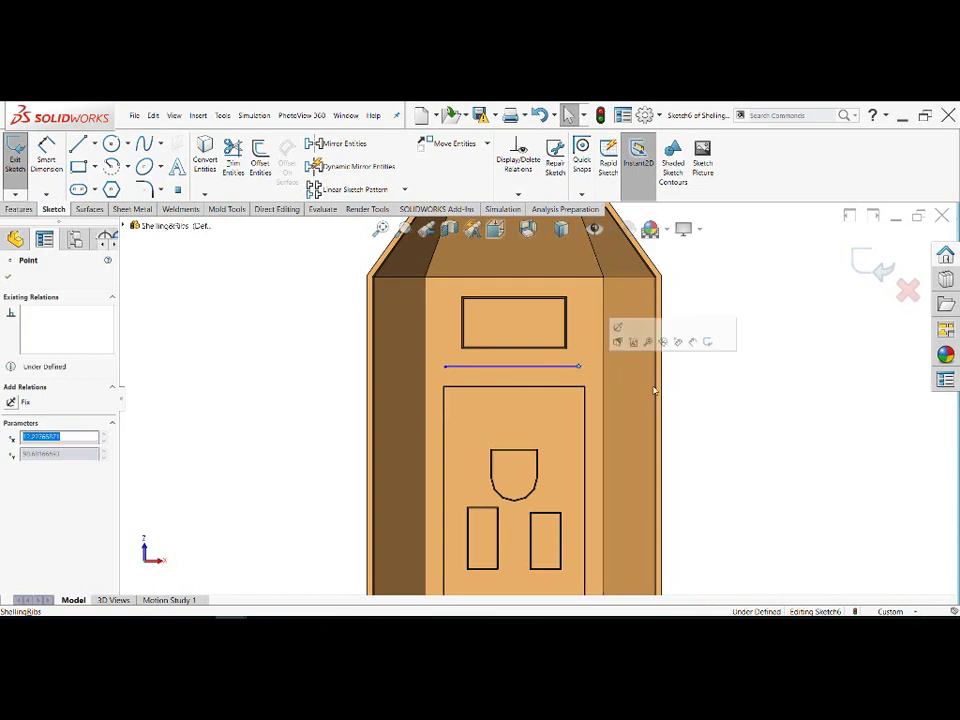
mouse_move(654, 391)
middle_mouse_down()
mouse_move(612, 340)
mouse_move(507, 390)
middle_mouse_up()
scroll(507, 390, "up", 3)
scroll(507, 390, "down", 3)
scroll(507, 390, "down", 2)
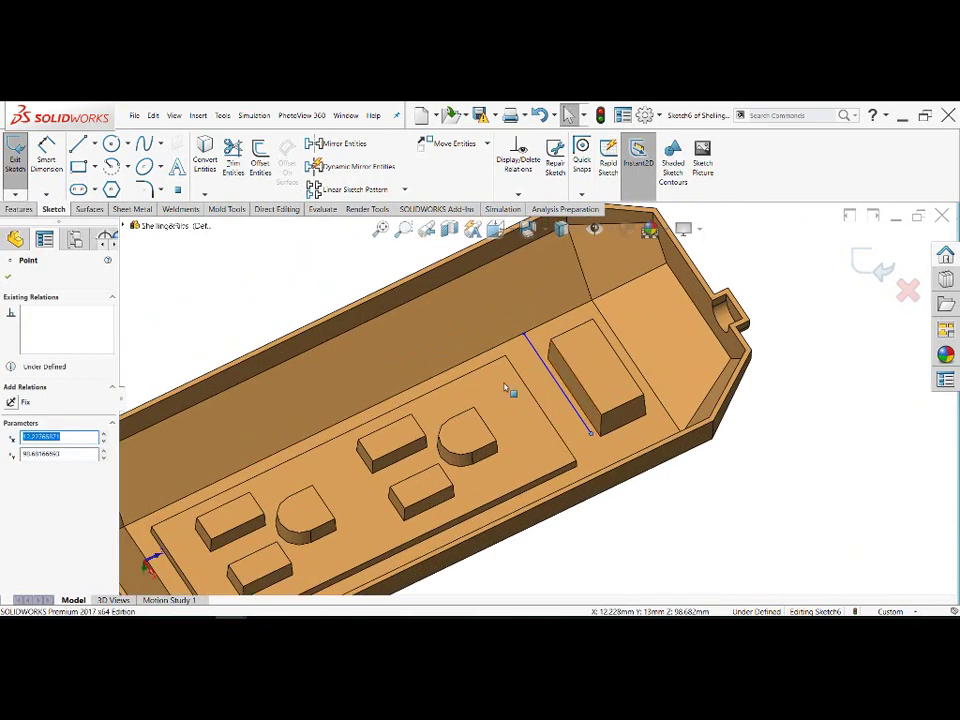
key("Escape")
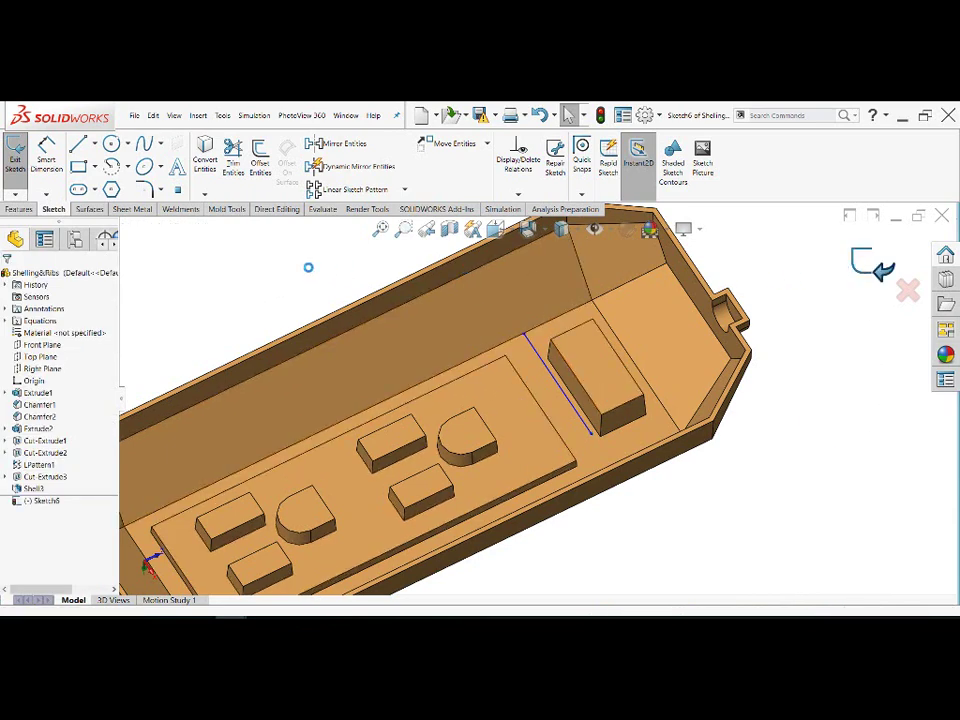
Build Rib1 from the Sketch6 line at 10 mm thickness, checking it with Detailed Preview
key("ctrl+b")
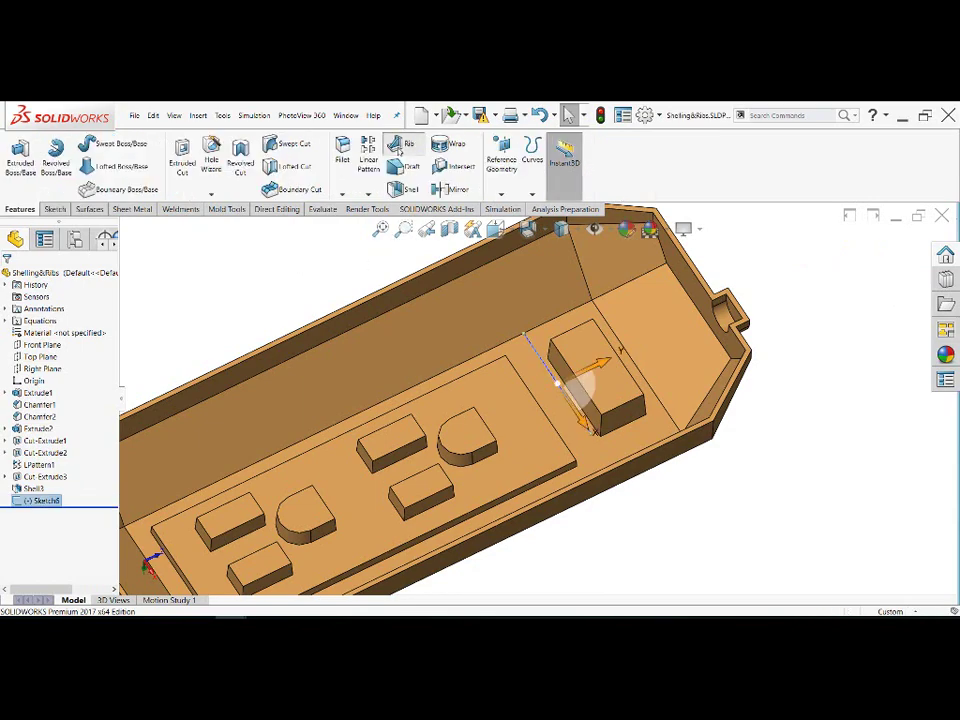
left_click(397, 146)
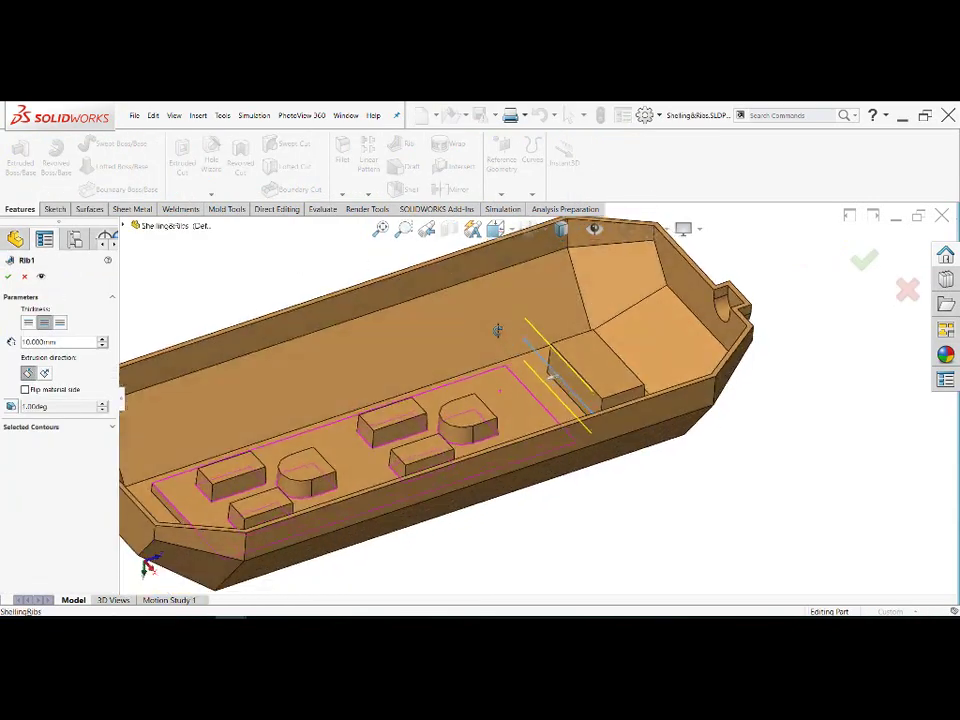
middle_click_drag(502, 396, 507, 383)
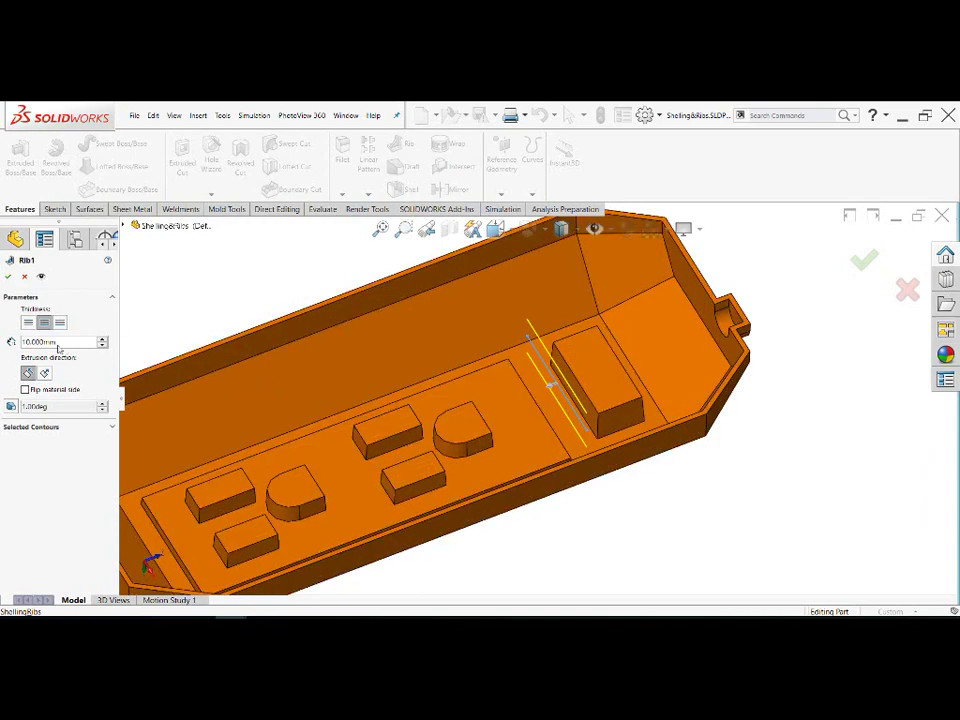
mouse_move(467, 398)
middle_mouse_down()
mouse_move(497, 387)
mouse_move(456, 439)
middle_mouse_up()
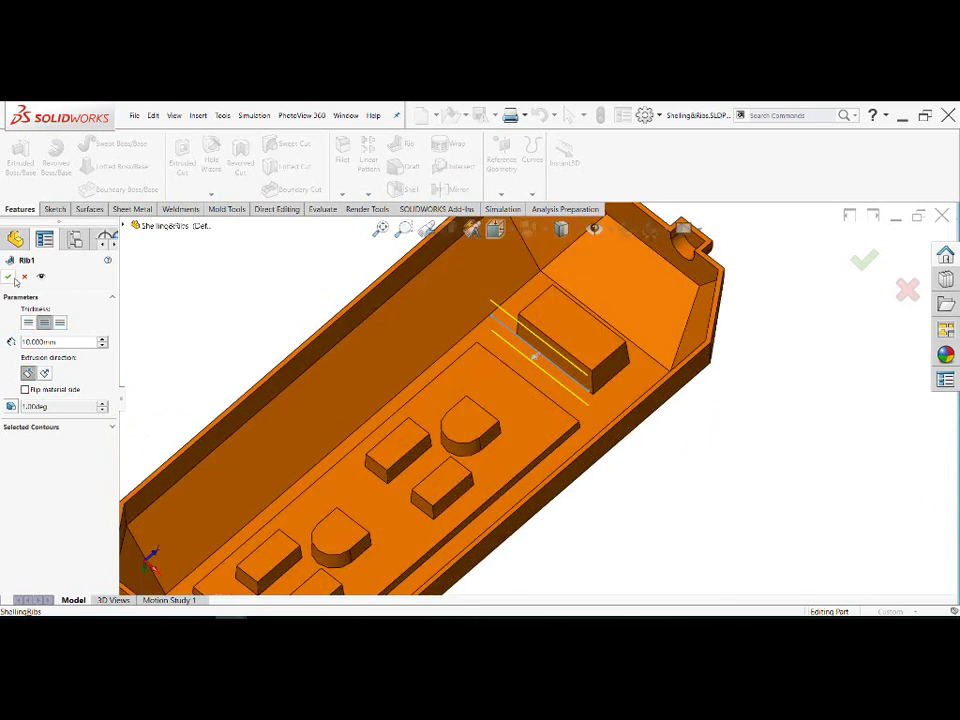
left_click(42, 278)
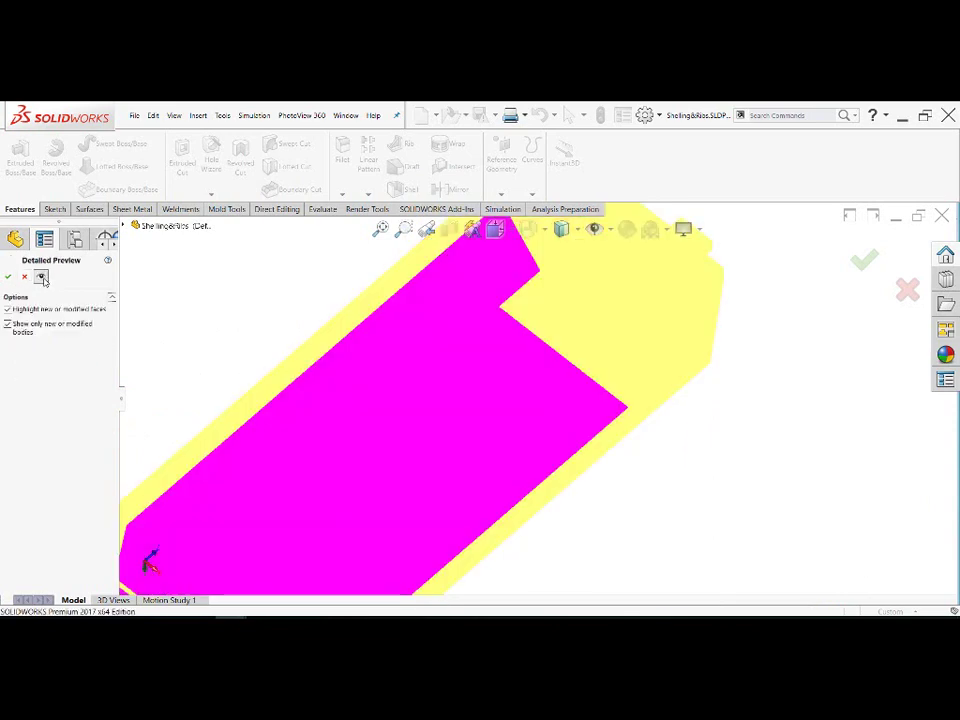
left_click(42, 278)
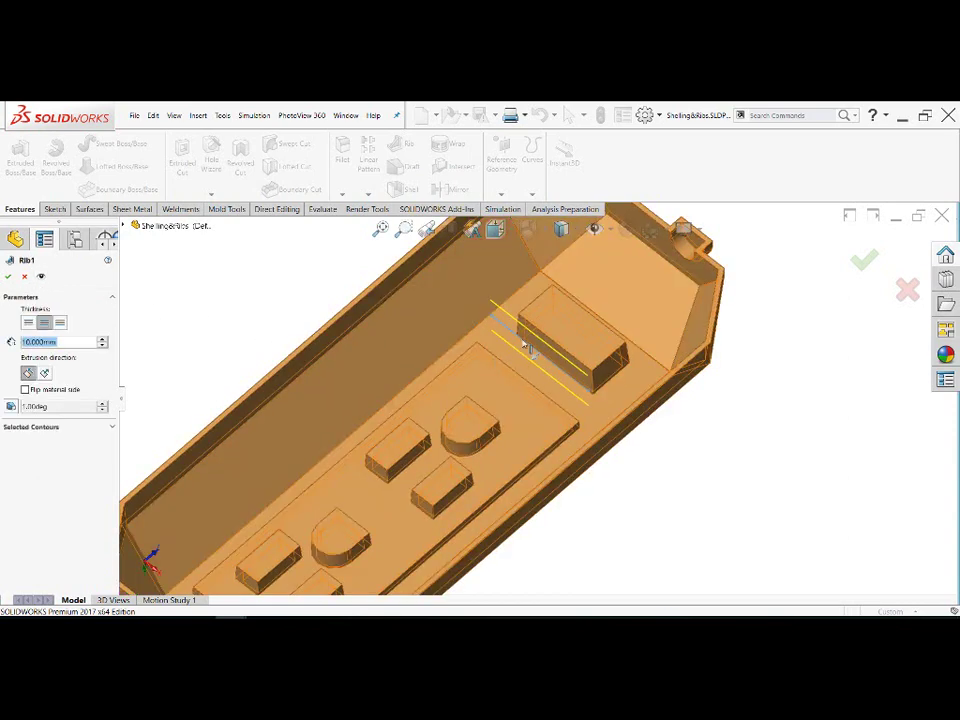
left_click(8, 277)
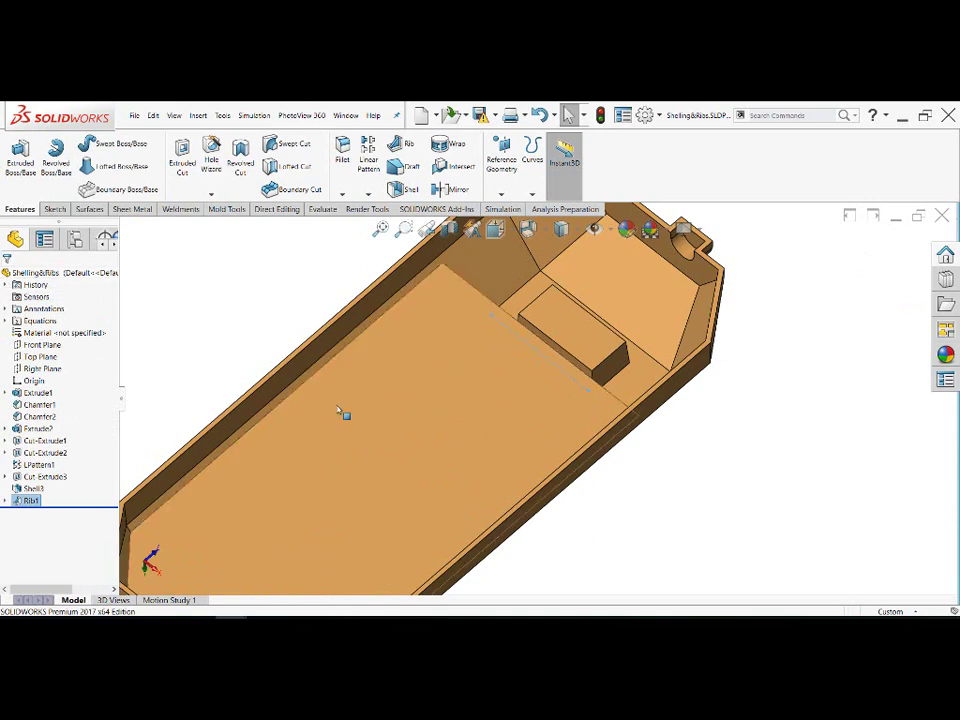
Edit Rib1 to switch its extrusion direction and reduce its thickness to 2 mm
right_click(25, 502)
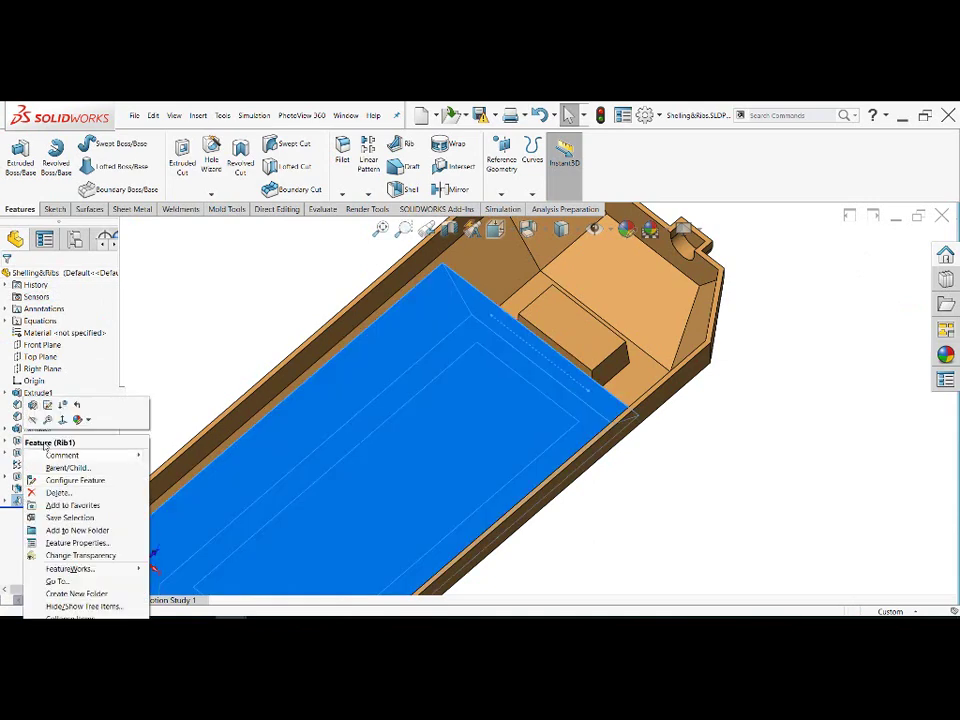
left_click(32, 407)
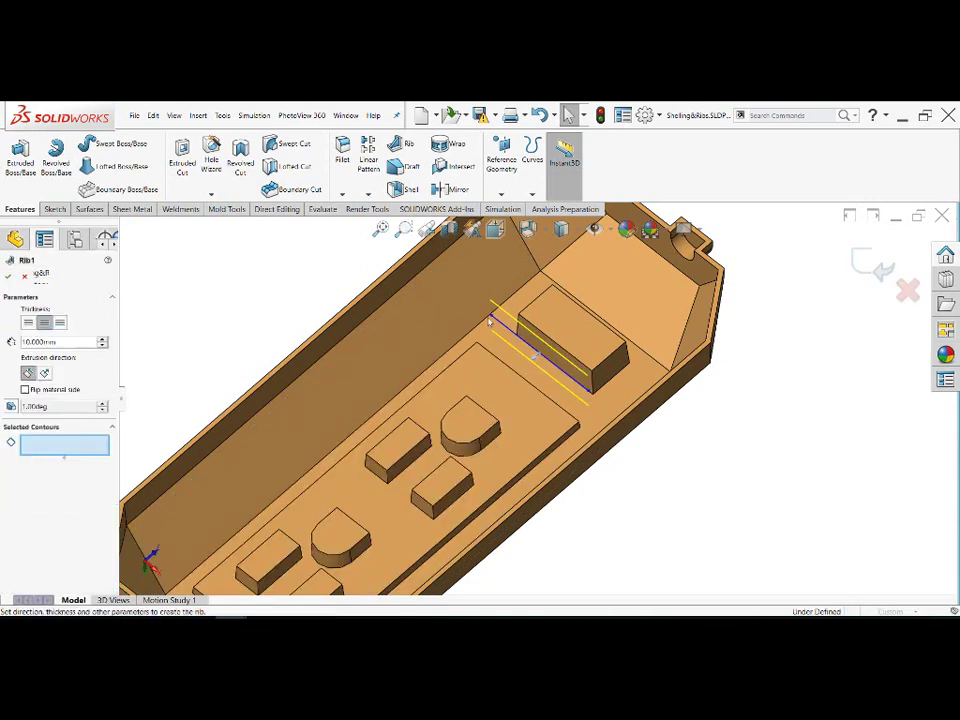
left_click(44, 373)
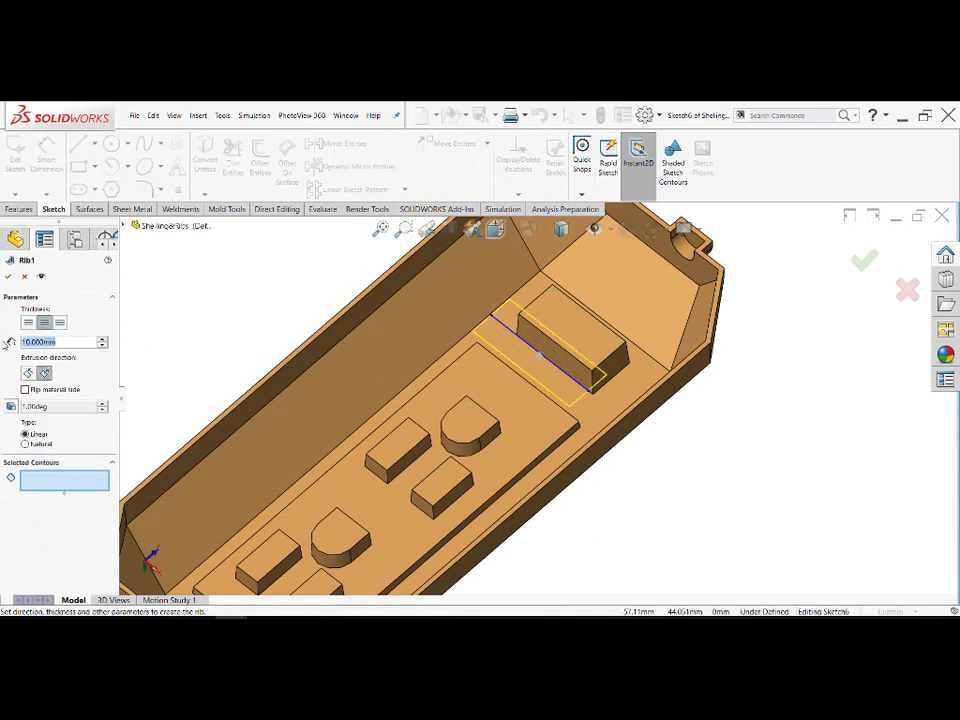
type("5")
key("BackSpace")
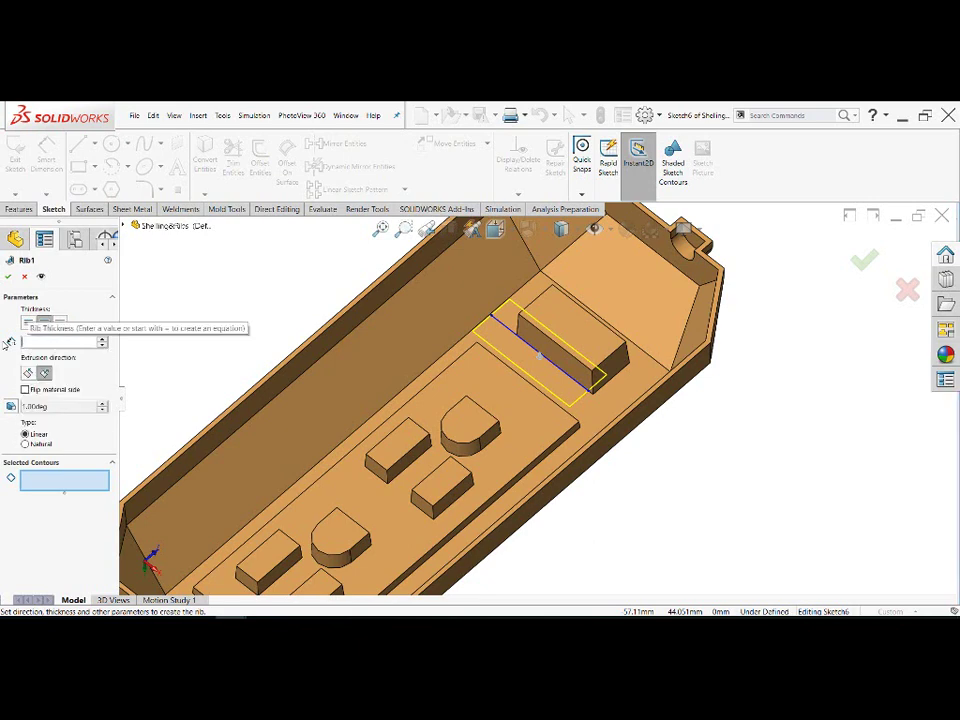
type("2")
key("Return")
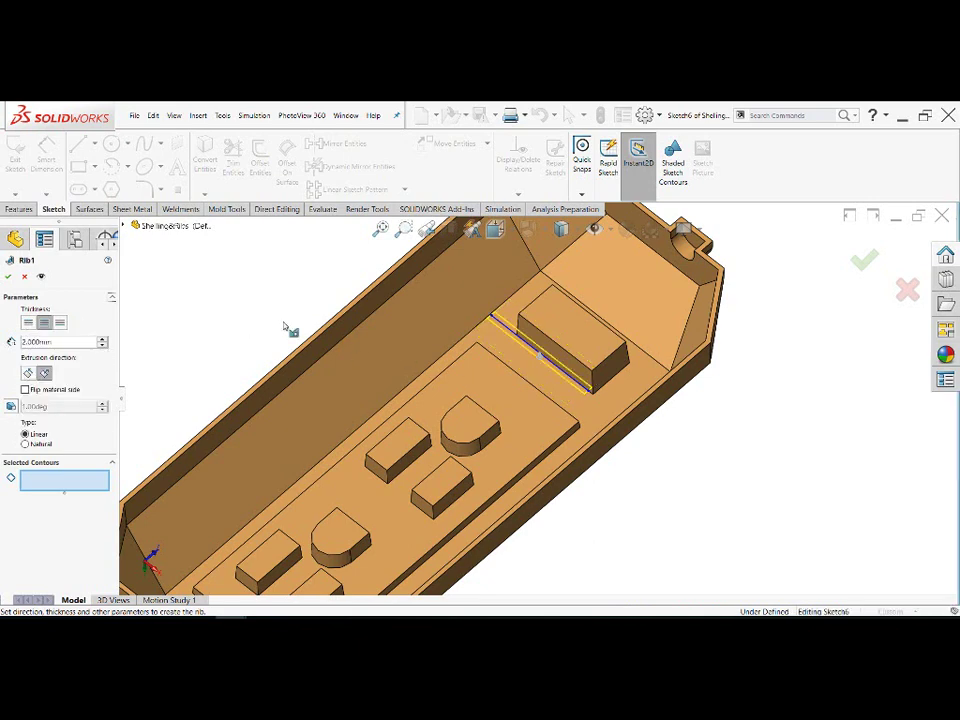
left_click(7, 276)
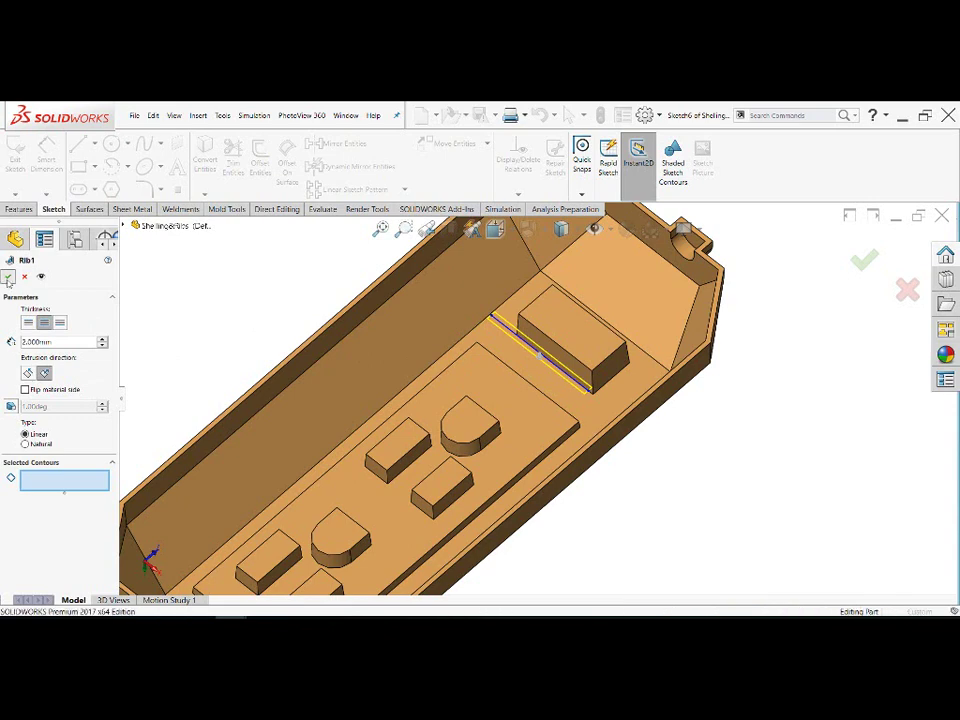
scroll(620, 430, "down", 3)
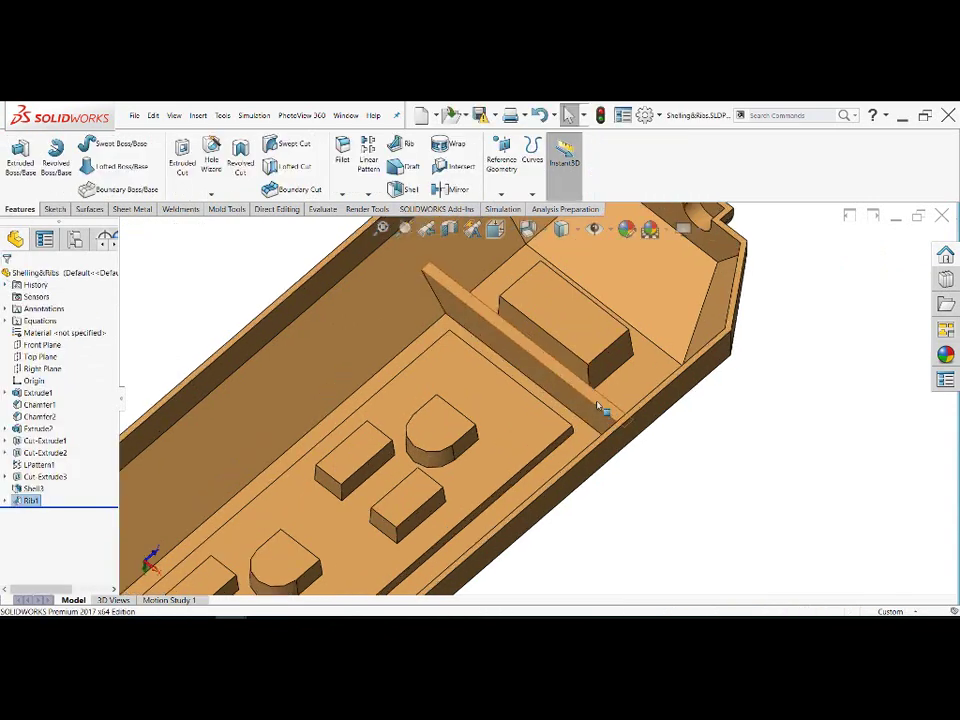
scroll(602, 410, "down", 3)
scroll(540, 315, "up", 5)
scroll(488, 333, "up", 2)
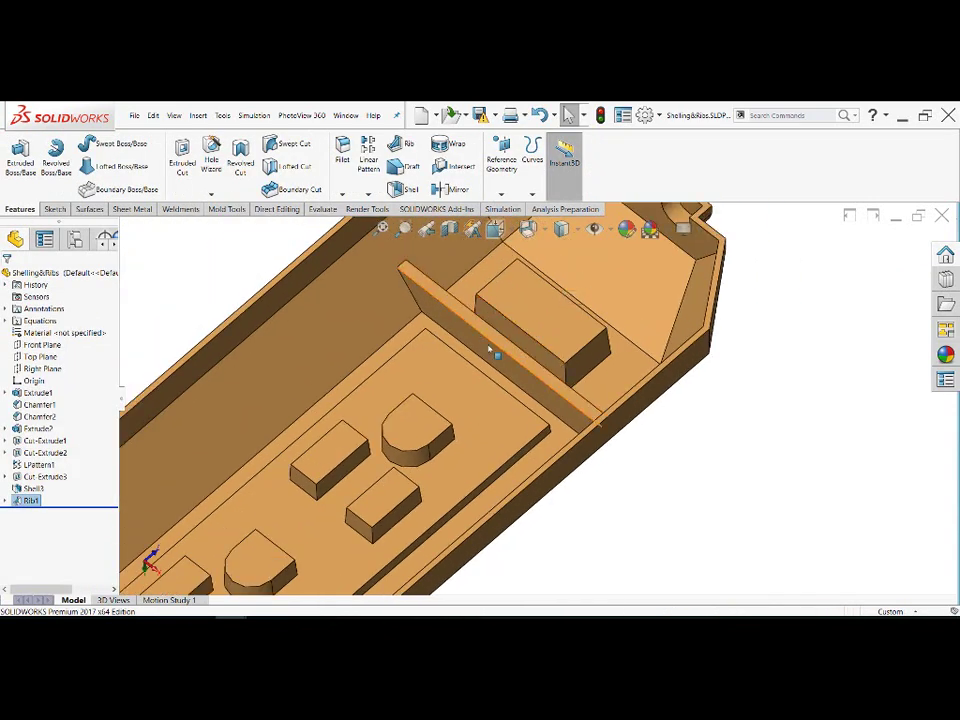
scroll(455, 328, "down", 1)
mouse_move(452, 325)
middle_mouse_down()
mouse_move(540, 398)
mouse_move(608, 418)
mouse_move(542, 446)
mouse_move(591, 441)
mouse_move(562, 410)
middle_mouse_up()
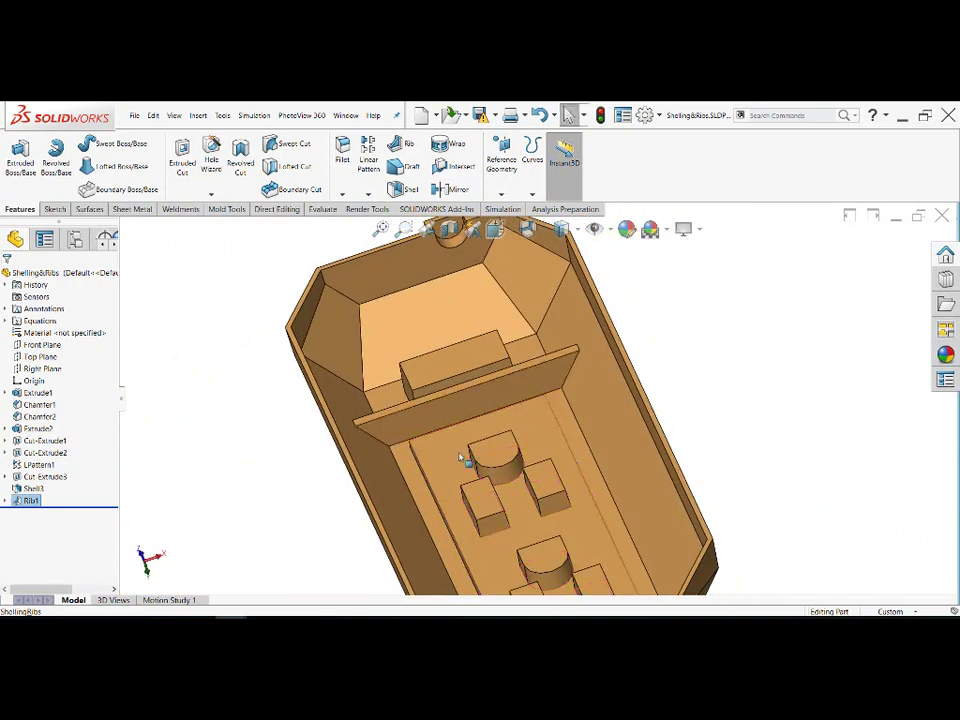
scroll(369, 446, "down", 4)
mouse_move(378, 421)
middle_mouse_down()
mouse_move(392, 360)
mouse_move(359, 364)
middle_mouse_up()
scroll(786, 343, "up", 3)
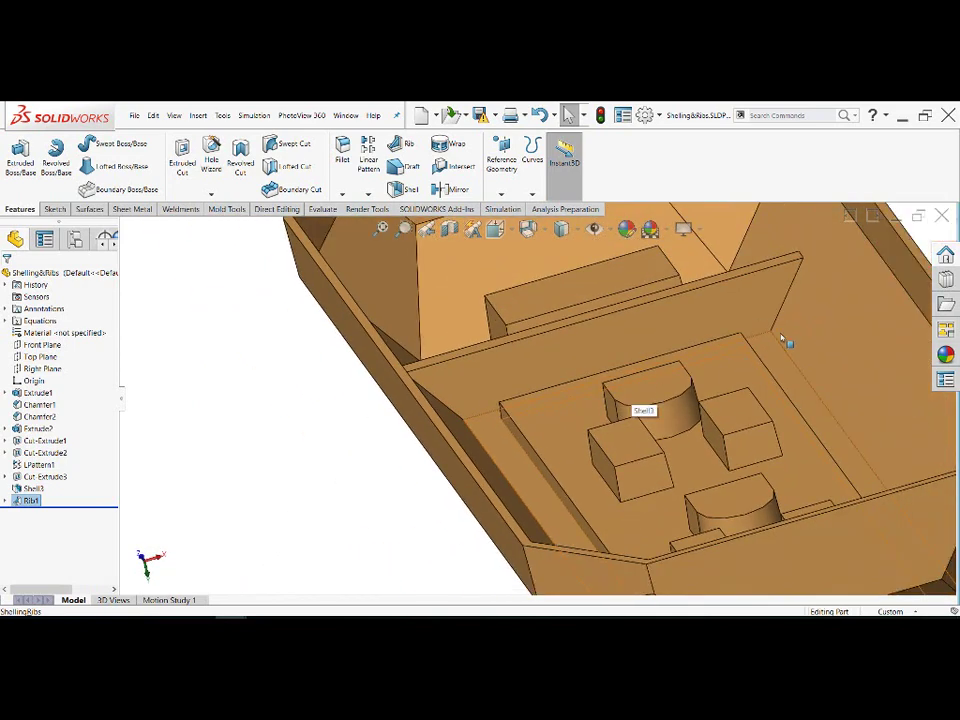
scroll(759, 309, "up", 2)
scroll(665, 355, "down", 3)
scroll(707, 321, "down", 2)
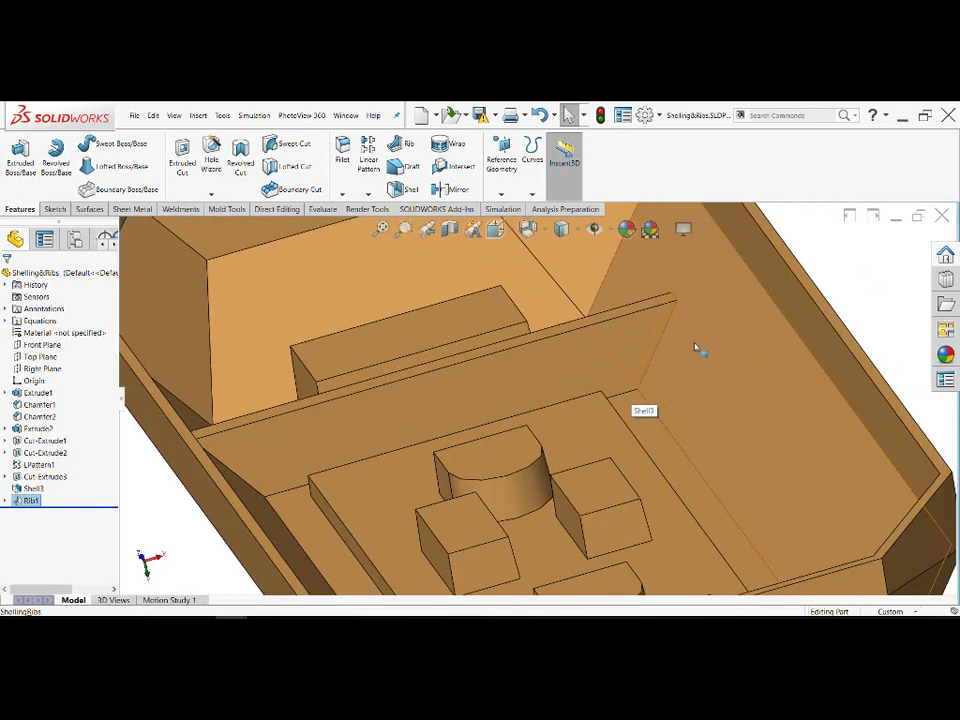
mouse_move(688, 342)
middle_mouse_down()
mouse_move(690, 358)
mouse_move(699, 279)
middle_mouse_up()
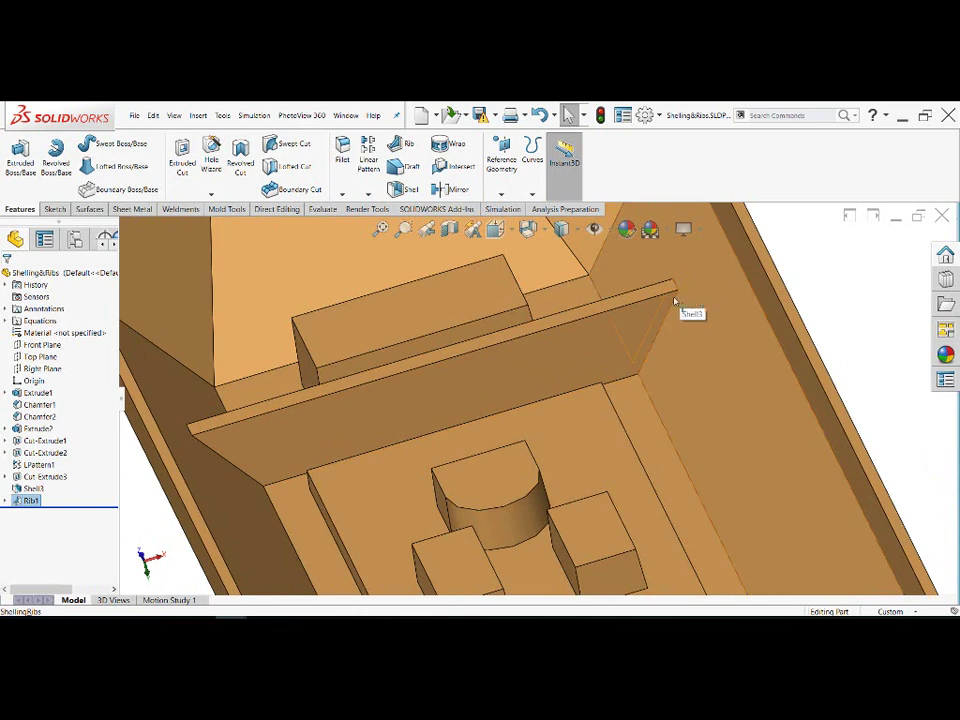
scroll(668, 306, "down", 3)
scroll(640, 320, "down", 3)
left_click(618, 339)
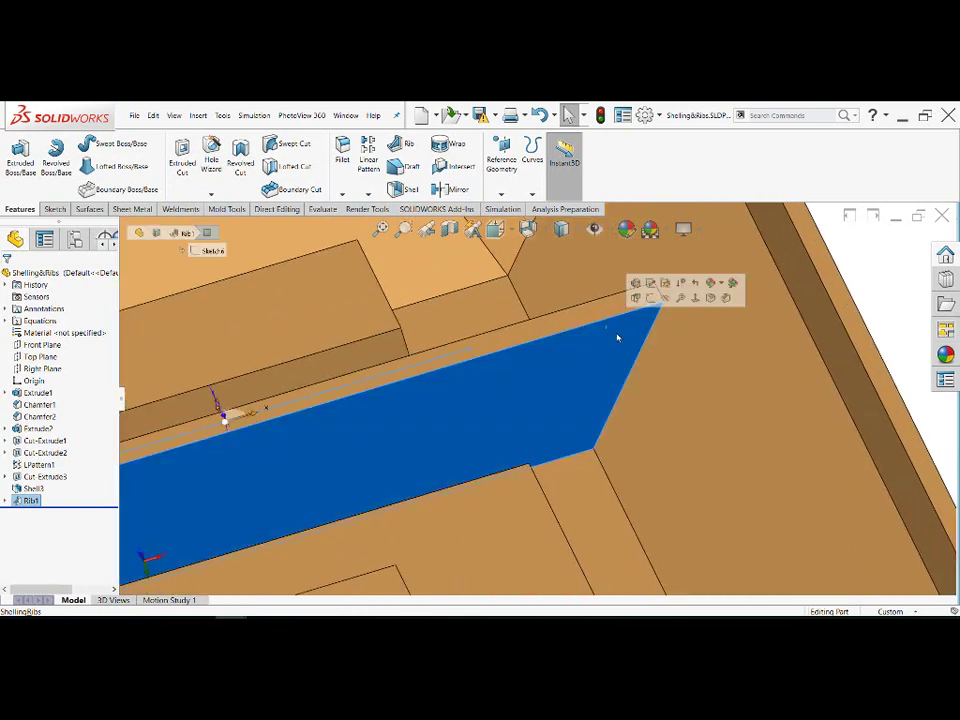
left_click(712, 331)
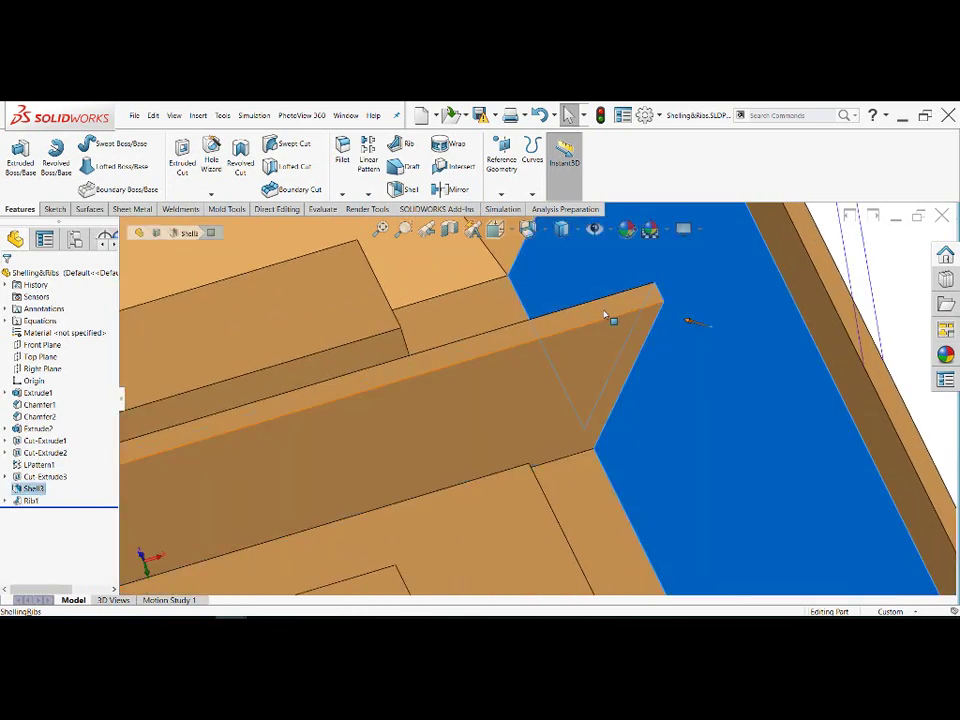
mouse_move(604, 316)
middle_mouse_down()
mouse_move(634, 317)
mouse_move(626, 342)
middle_mouse_up()
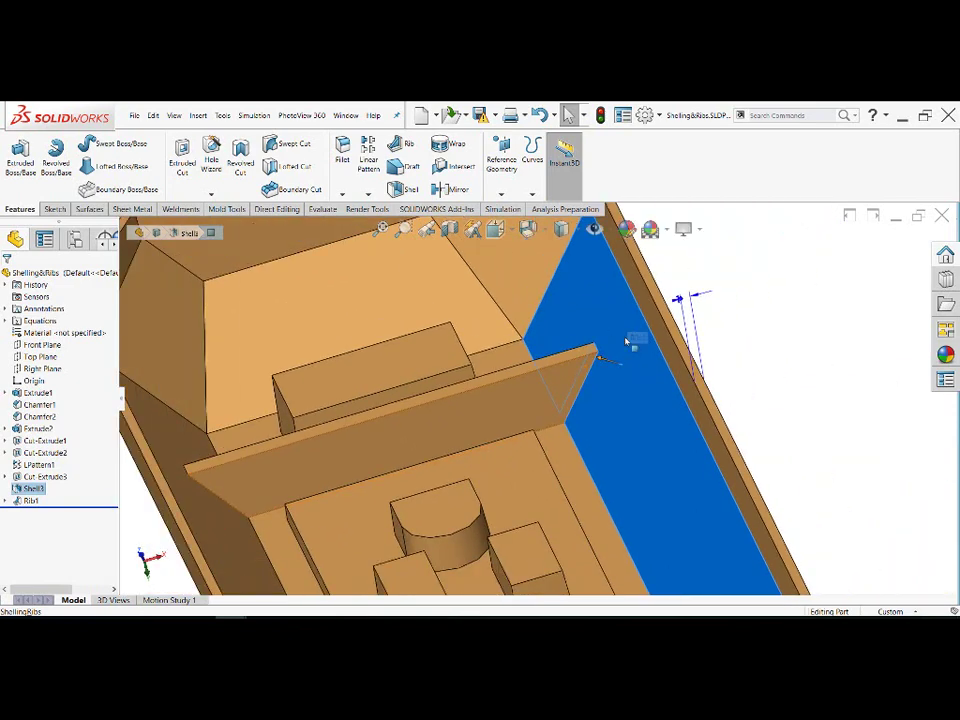
scroll(620, 355, "up", 2)
left_click(750, 347)
scroll(676, 405, "up", 3)
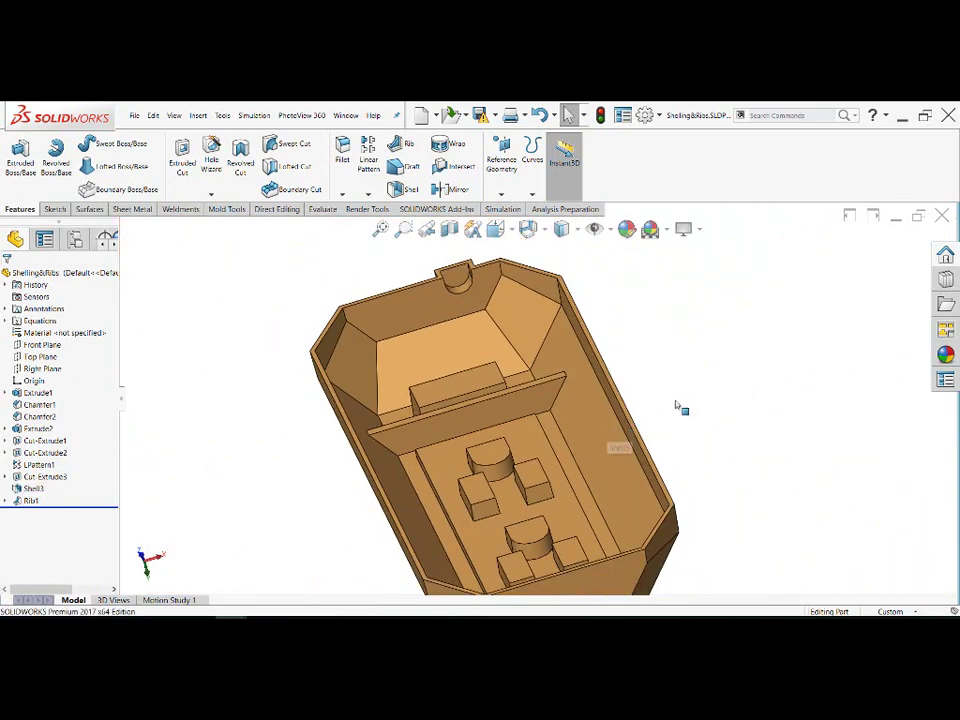